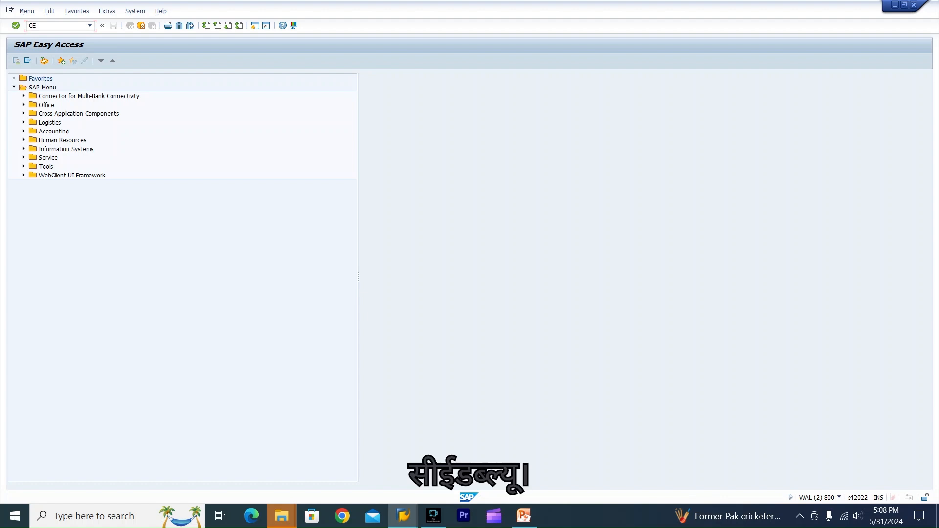
# Step: Start the Engineering Workbench transaction and select SAP_BOM, the BOM header focus, as the current working area
pyautogui.press('Return')
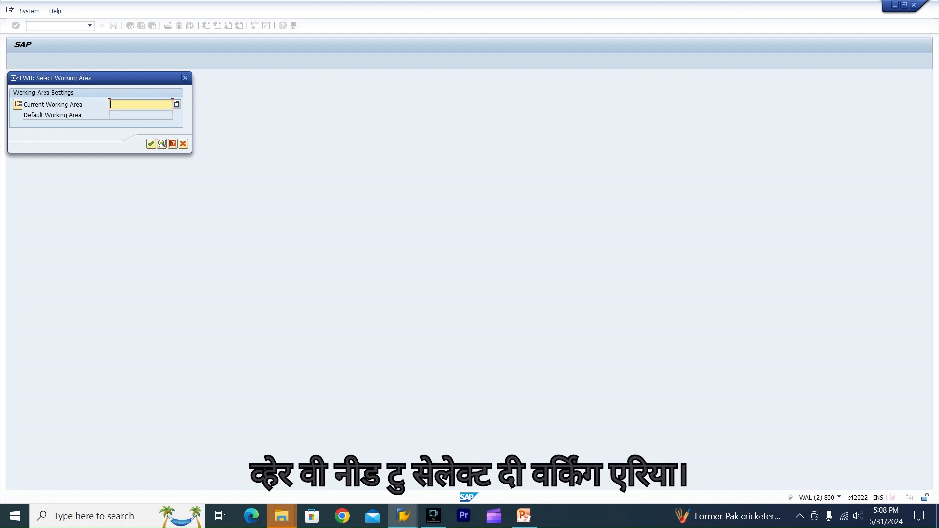
pyautogui.click(177, 105)
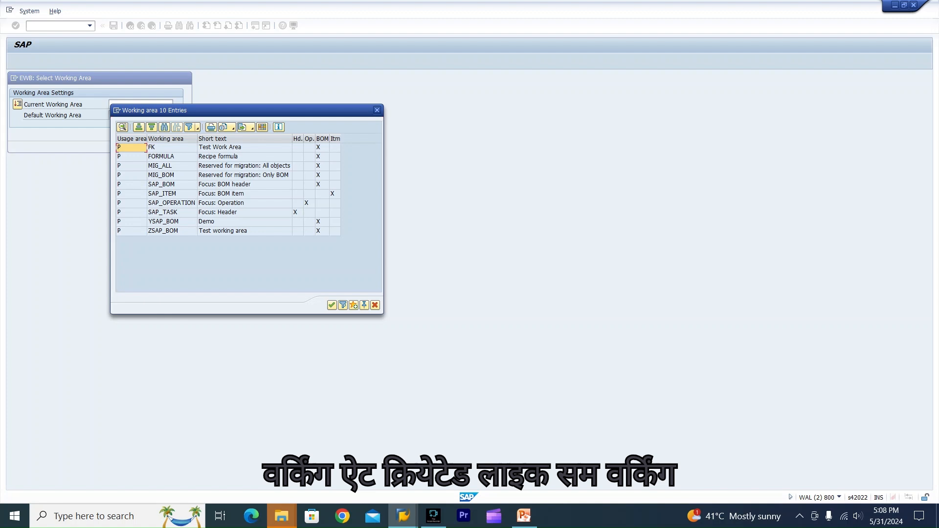
pyautogui.click(171, 185)
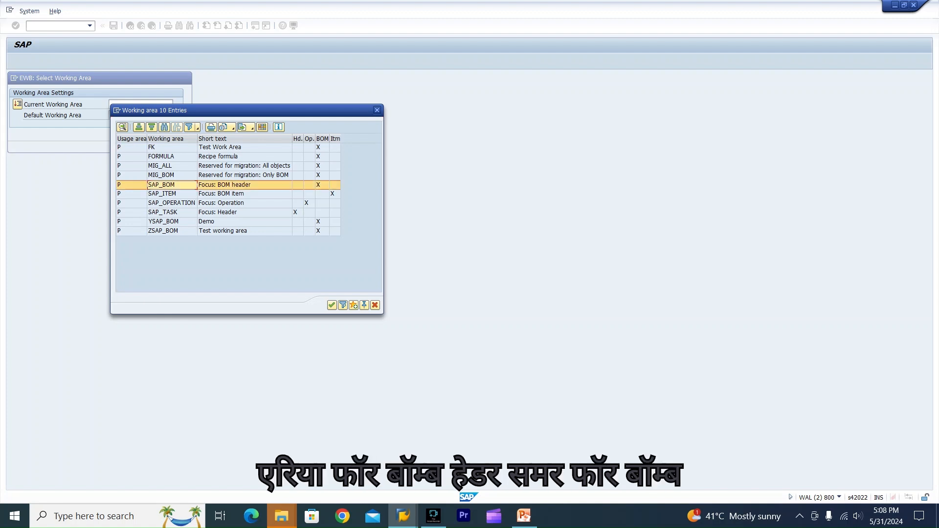
pyautogui.click(171, 195)
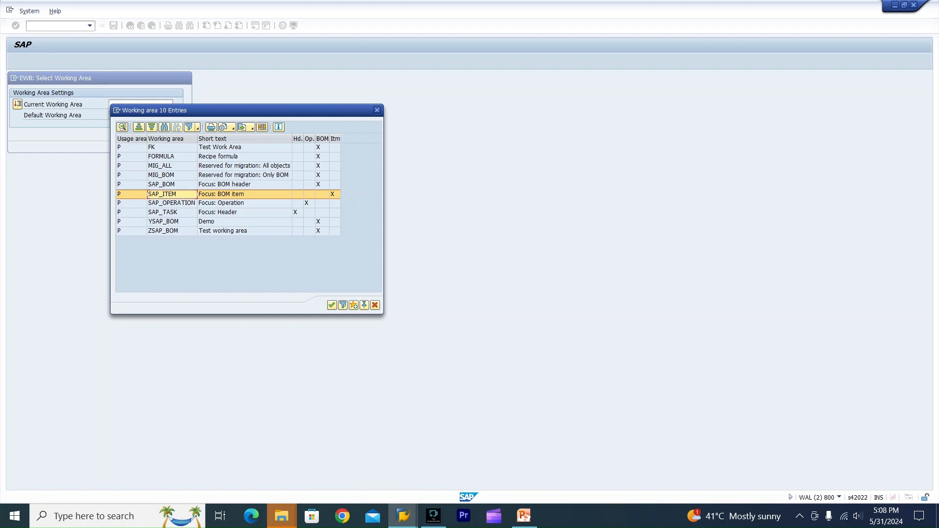
pyautogui.click(244, 185)
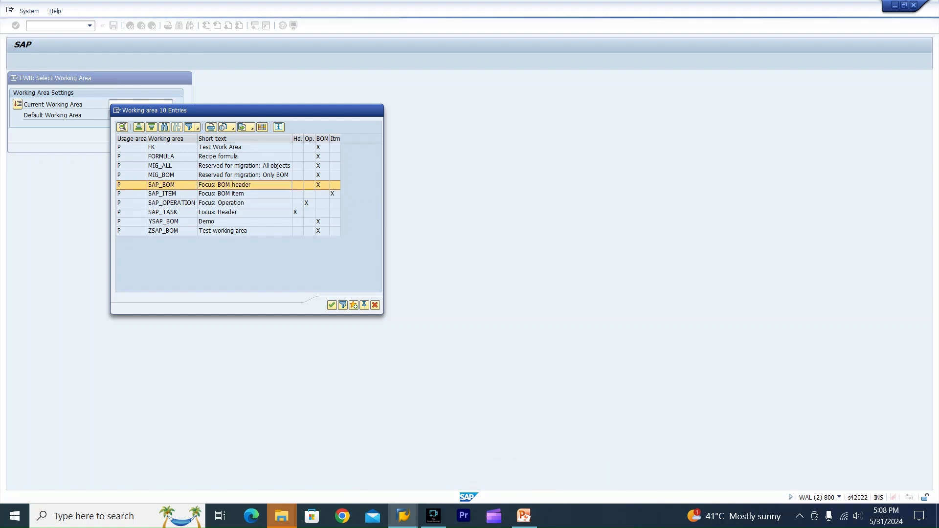
pyautogui.press('Return')
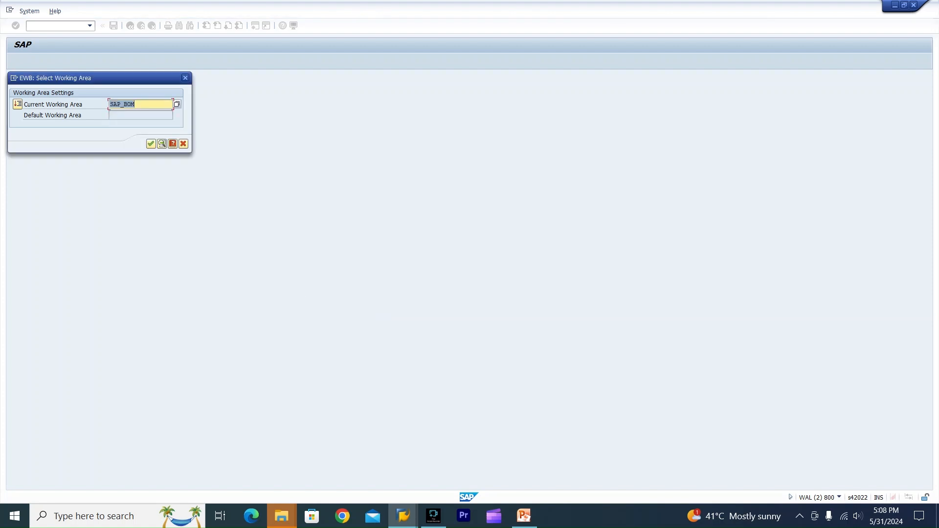
pyautogui.press('Return')
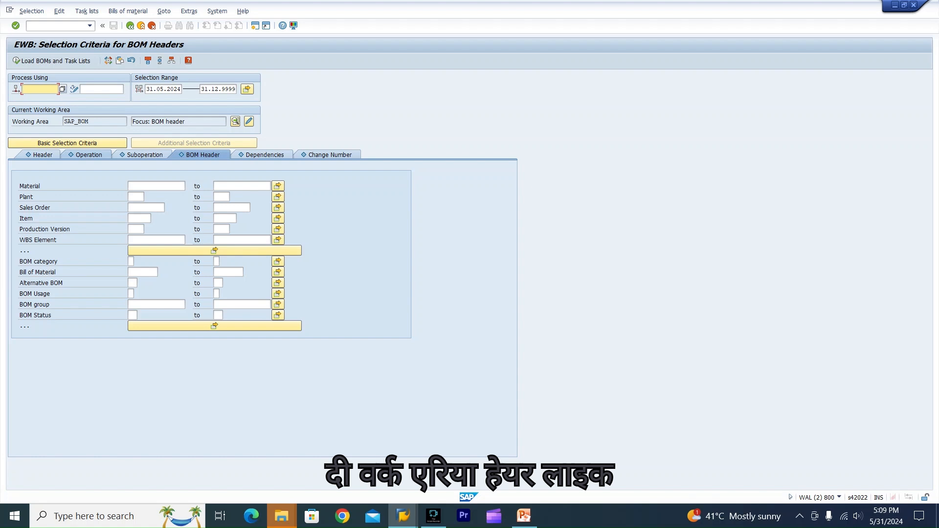
# Step: Compare the basic and additional selection criteria for BOM headers, including the task list Header and BOM Header criteria
pyautogui.click(101, 89)
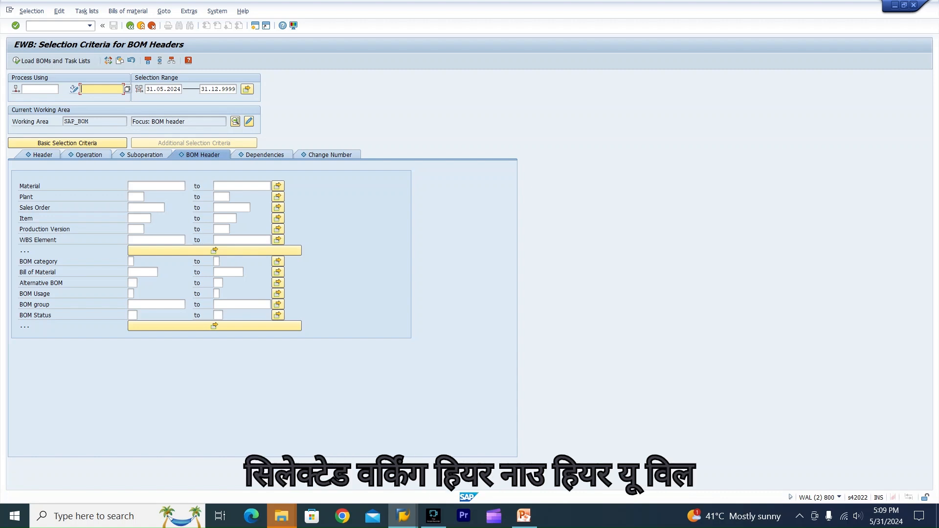
pyautogui.click(79, 143)
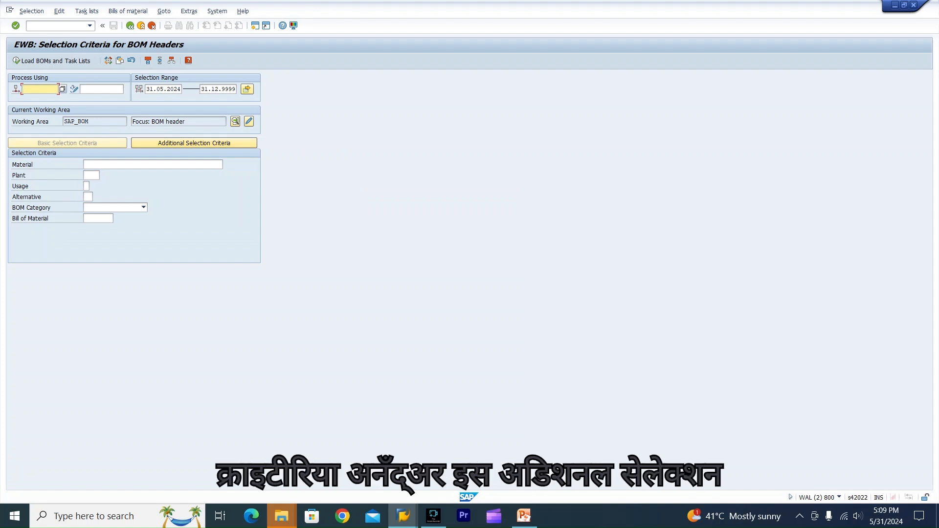
pyautogui.click(194, 143)
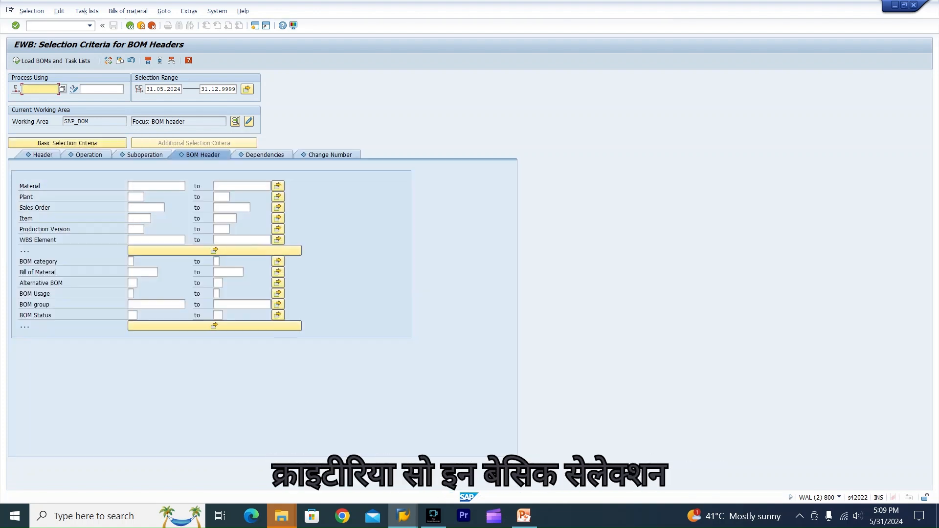
pyautogui.click(68, 144)
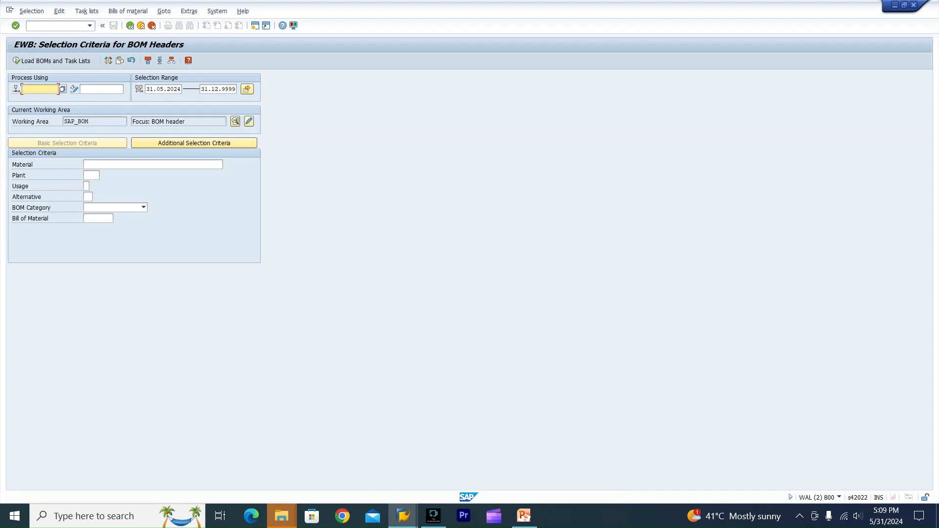
pyautogui.click(195, 143)
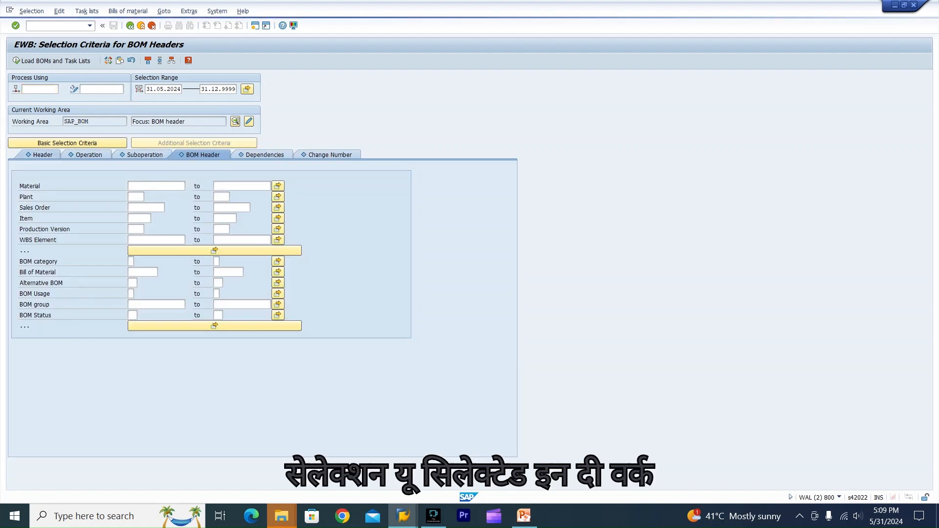
pyautogui.click(43, 154)
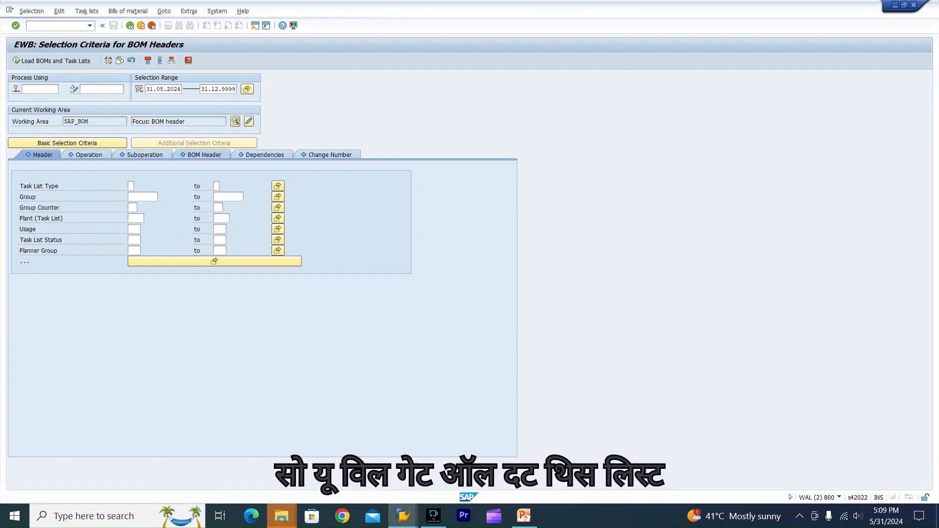
pyautogui.click(204, 155)
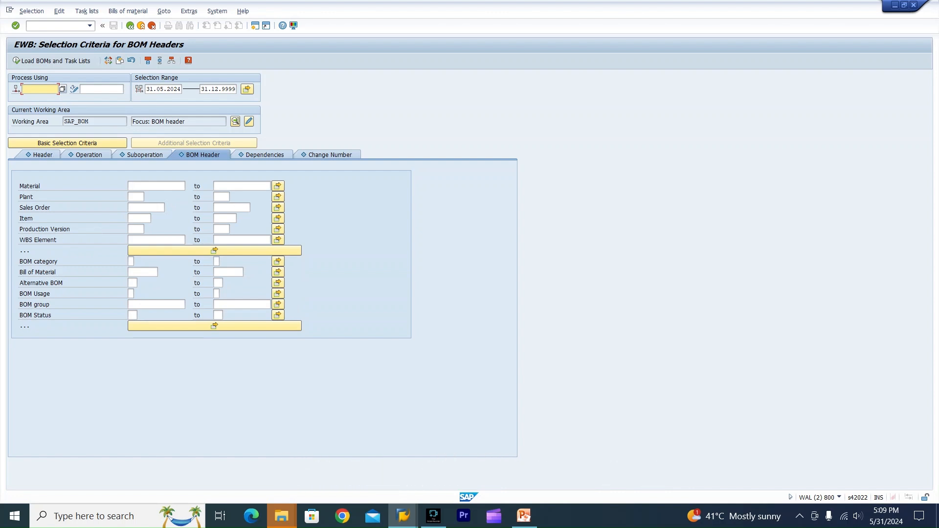
# Step: Open the customizing project transaction in a new session with /ospro and display the SAP Reference IMG
pyautogui.click(93, 122)
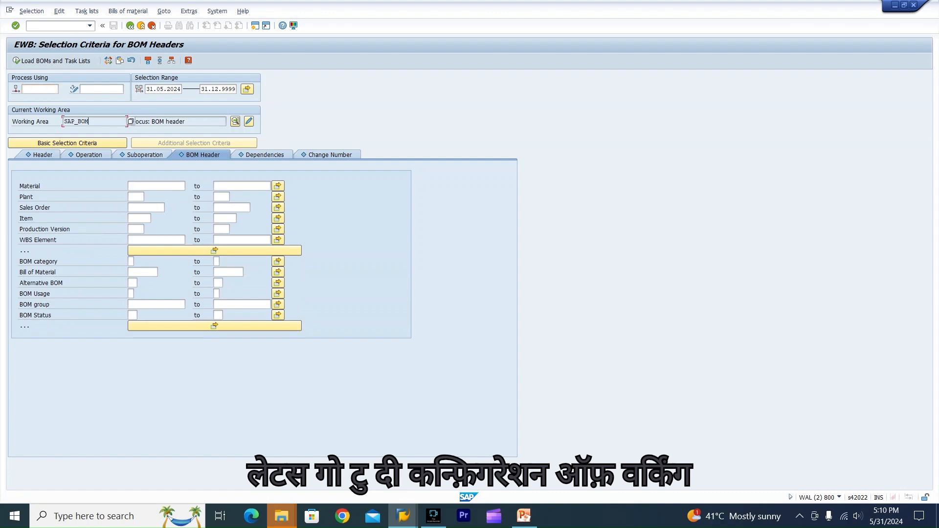
pyautogui.click(56, 26)
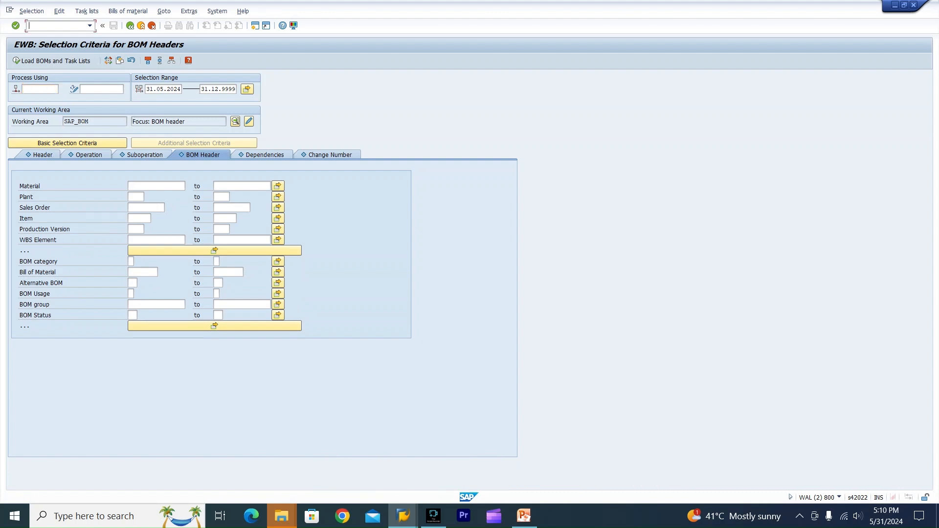
pyautogui.write('/ospro')
pyautogui.press('Return')
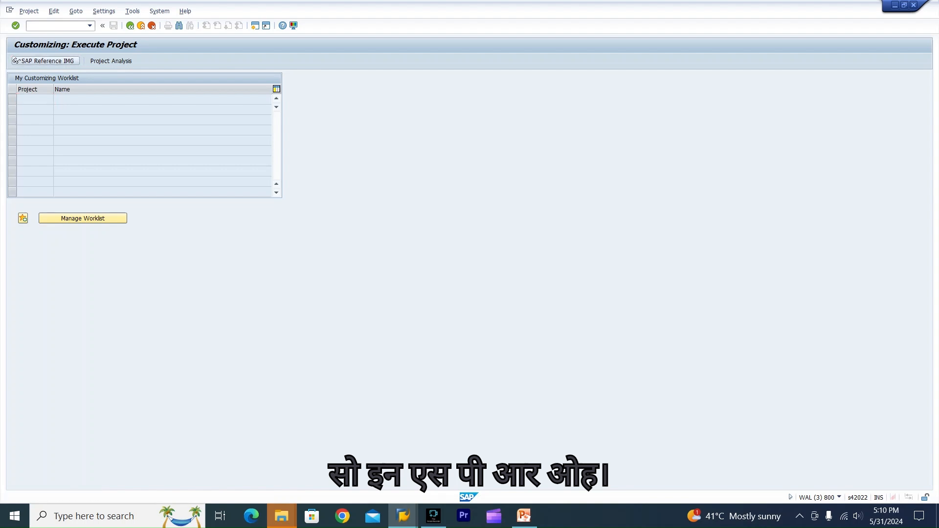
pyautogui.click(17, 60)
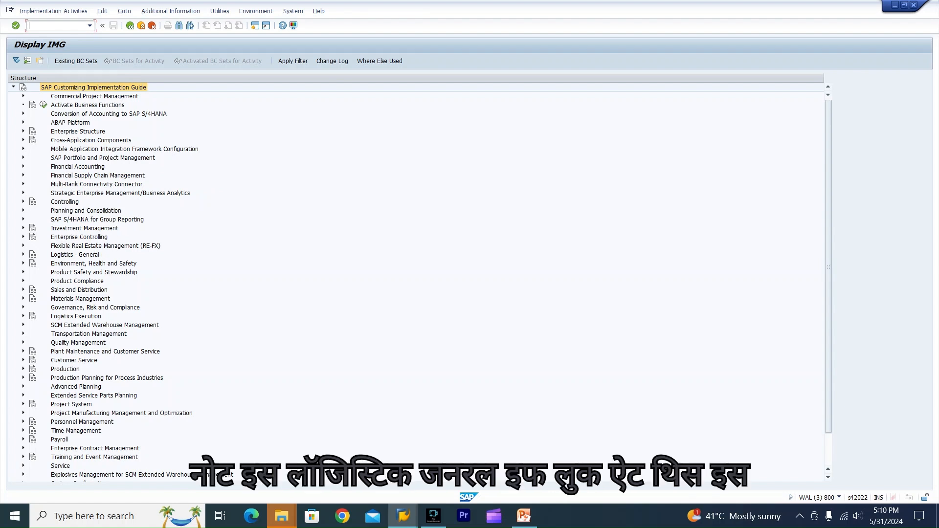
# Step: Open the Edit Working Areas activity in the IMG under Logistics - General, Product Lifecycle Management (PLM), Basic Data, Engineering Workbench
pyautogui.click(23, 254)
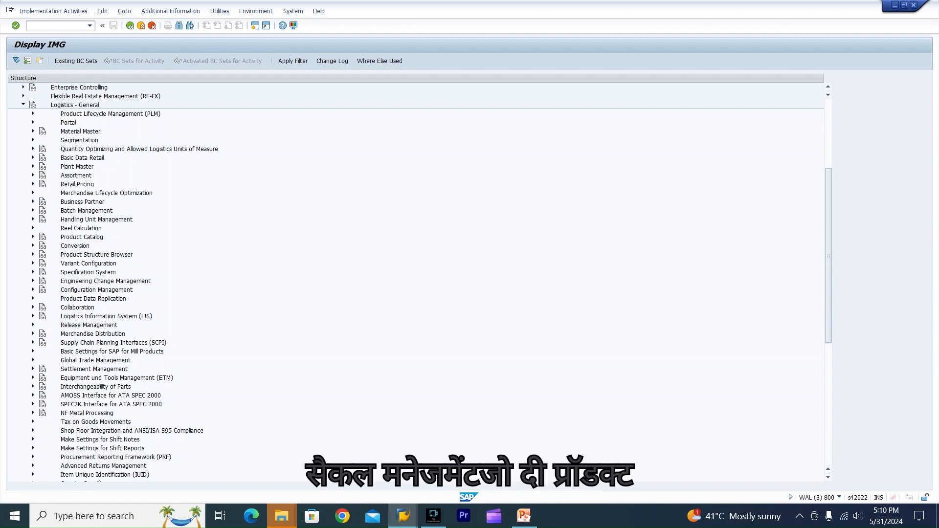
pyautogui.click(34, 113)
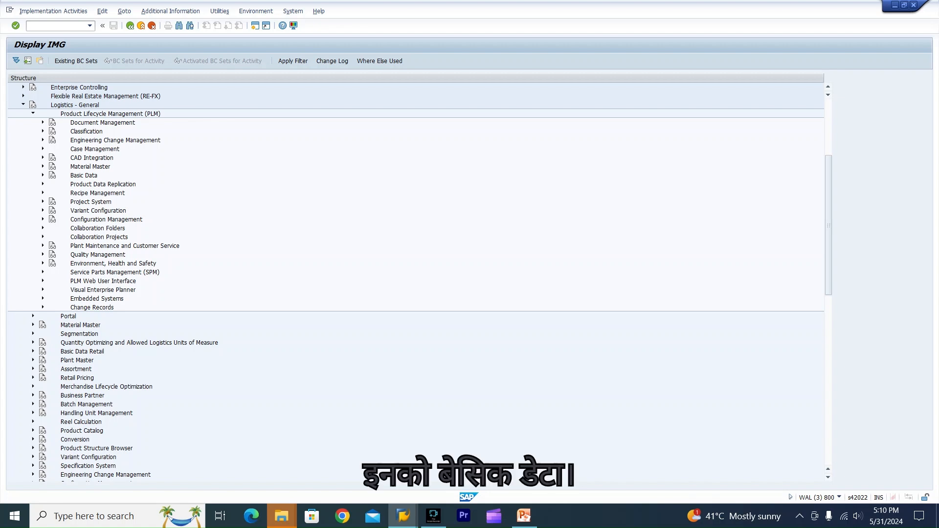
pyautogui.click(43, 175)
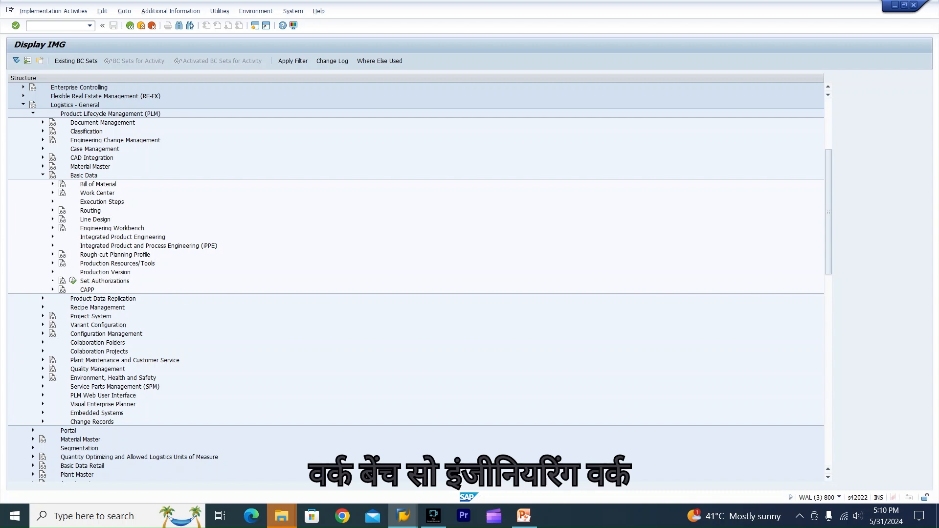
pyautogui.click(53, 228)
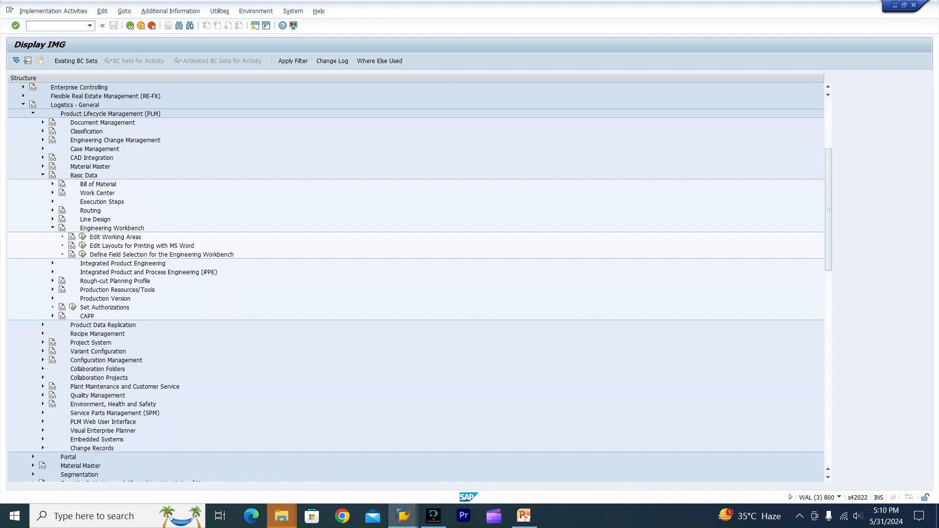
pyautogui.click(115, 237)
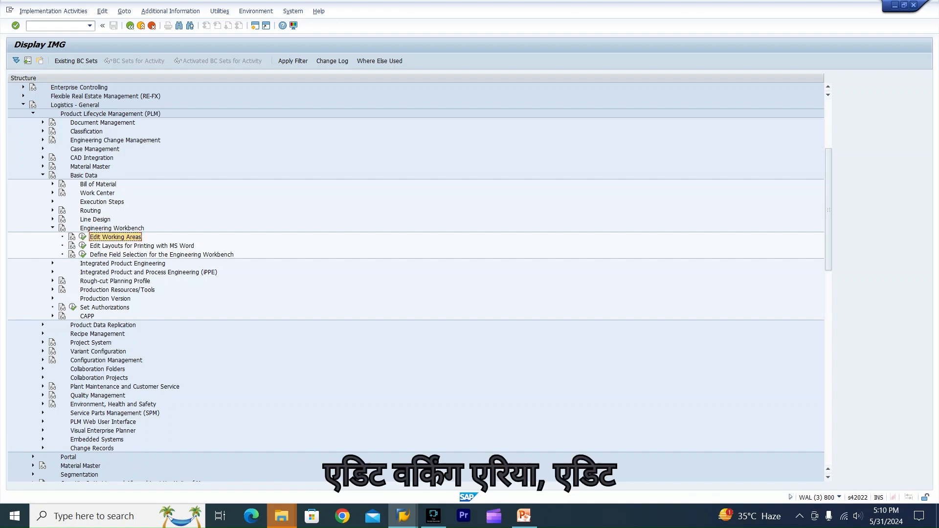
pyautogui.click(83, 237)
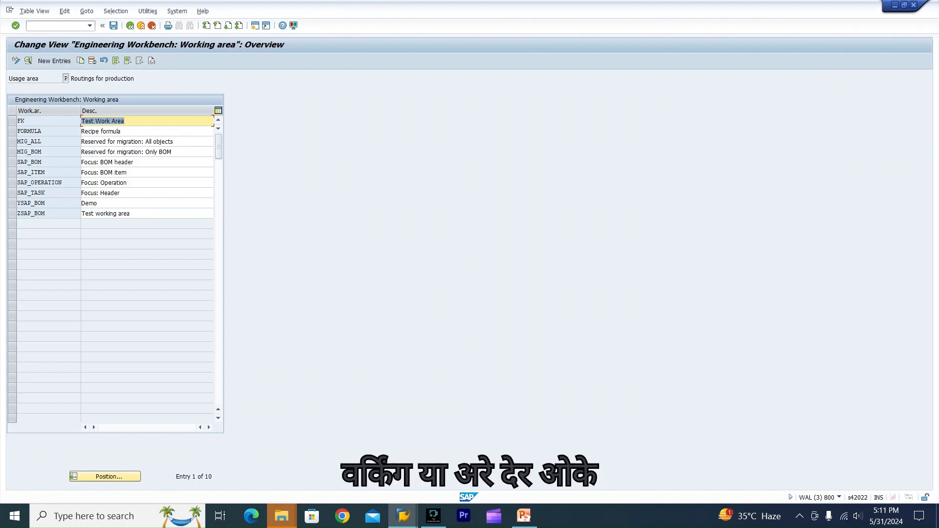
# Step: Show the details of the SAP_BOM working area to review its focus and contained objects
pyautogui.click(12, 162)
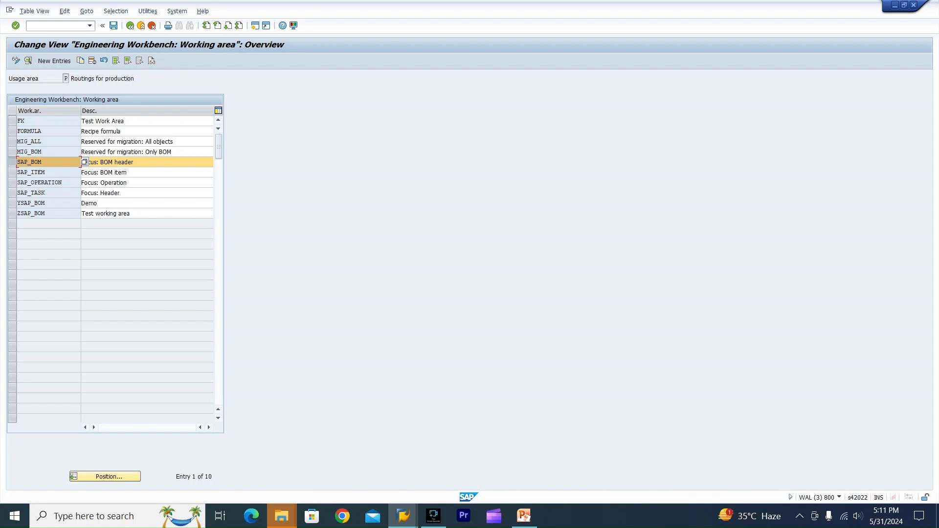
pyautogui.click(27, 60)
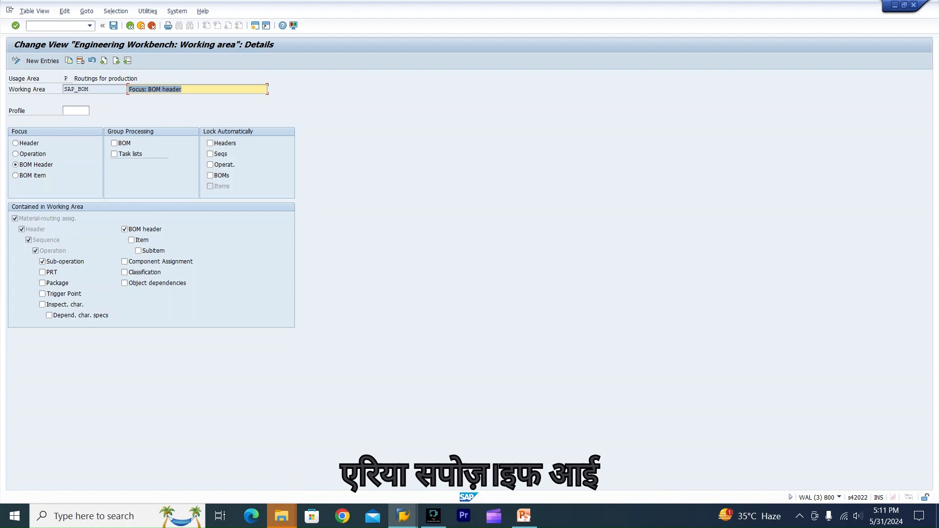
pyautogui.click(125, 89)
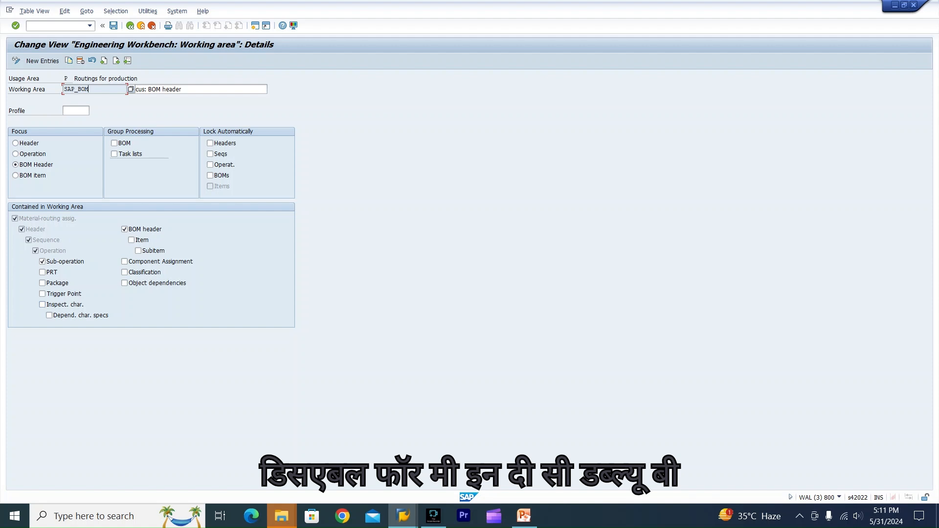
# Step: Compare the objects contained in the SAP_BOM working area with the selection criteria offered in the Engineering Workbench session
pyautogui.moveTo(403, 516)
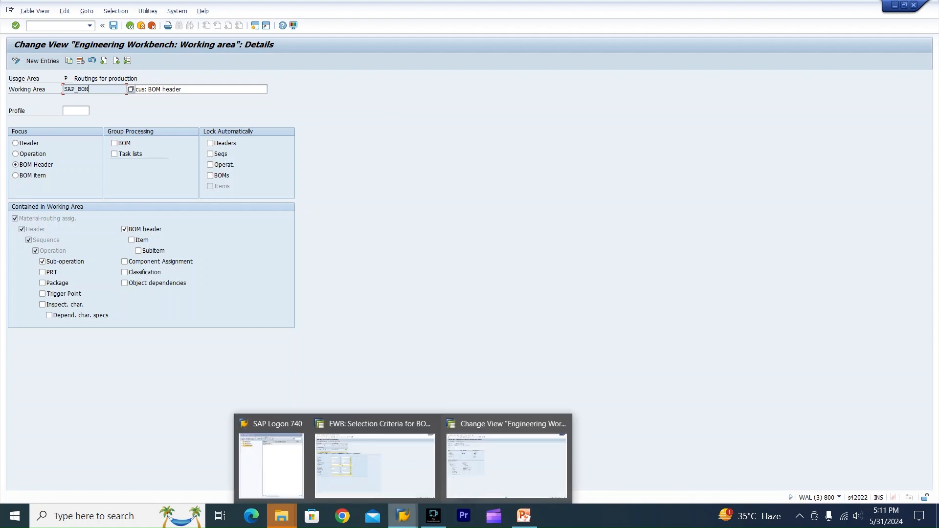
pyautogui.click(374, 457)
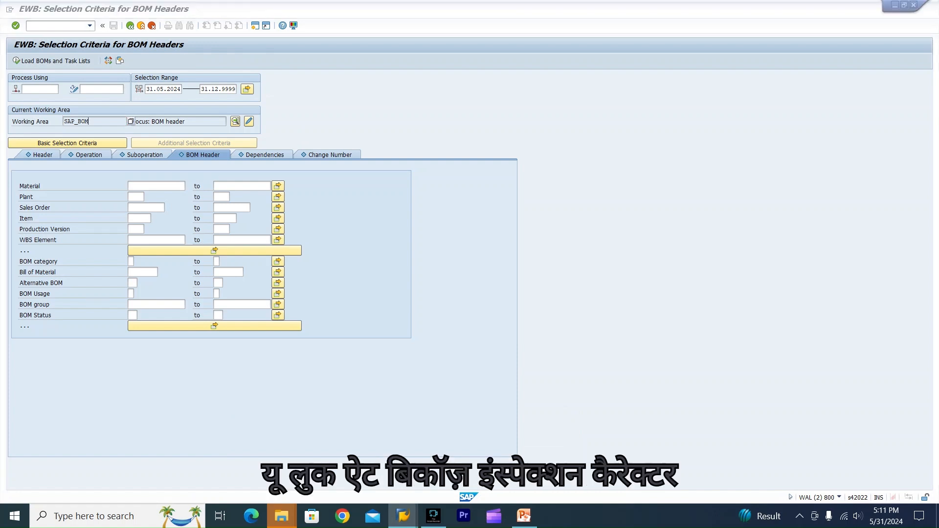
pyautogui.hotkey('alt', 'Tab')
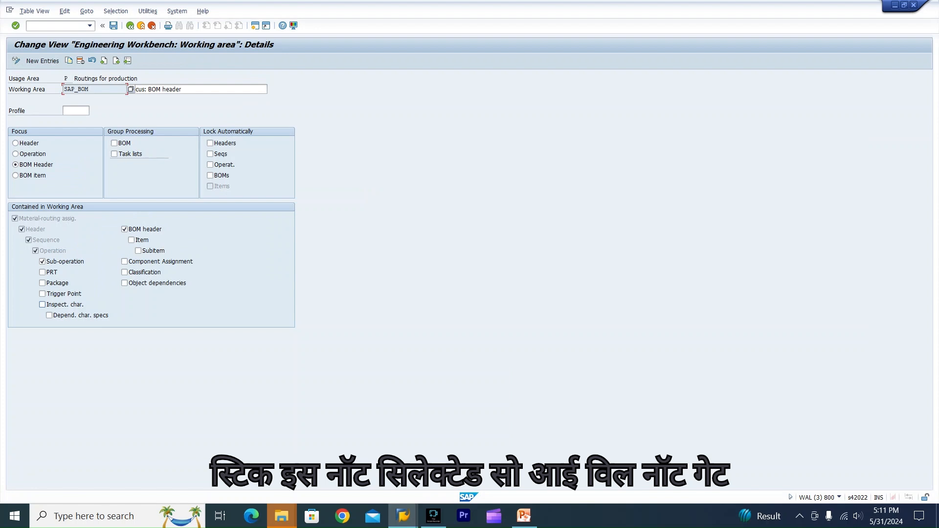
pyautogui.hotkey('alt', 'Tab')
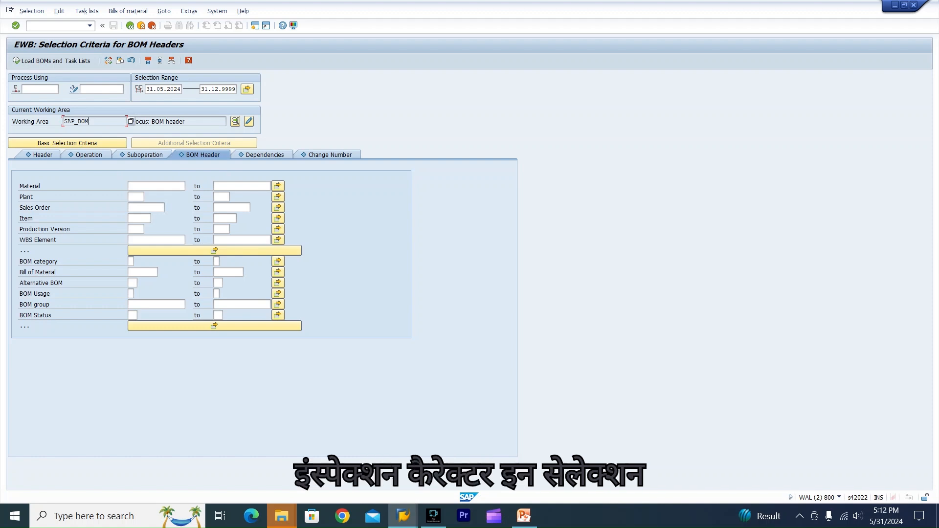
pyautogui.hotkey('alt', 'Tab')
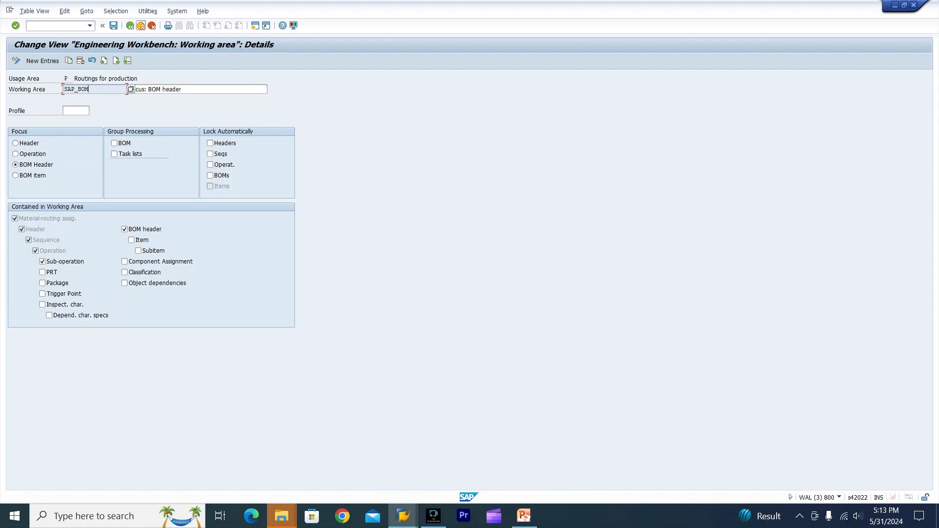
# Step: Leave the SAP_BOM details, reopen the Edit Working Areas activity, and start a new entry YSAP_BOM1 with the description Demo1
pyautogui.click(141, 25)
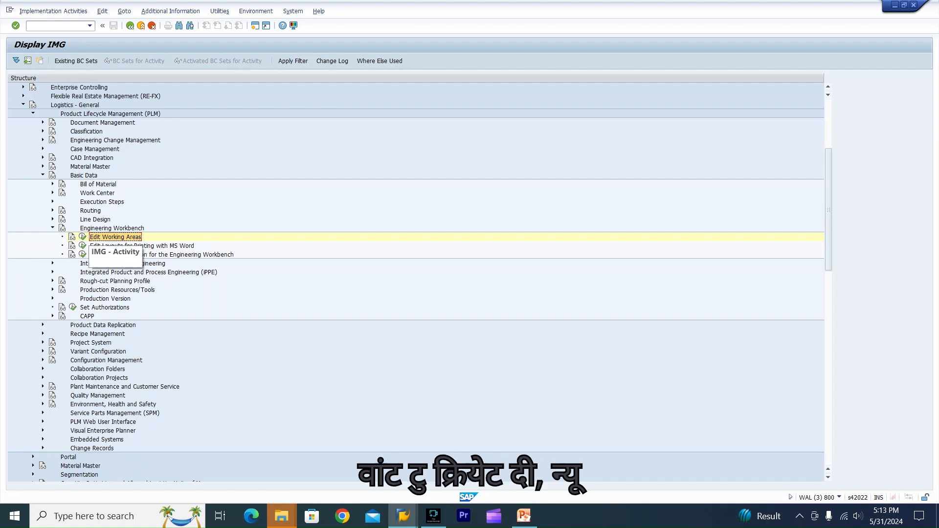
pyautogui.click(83, 237)
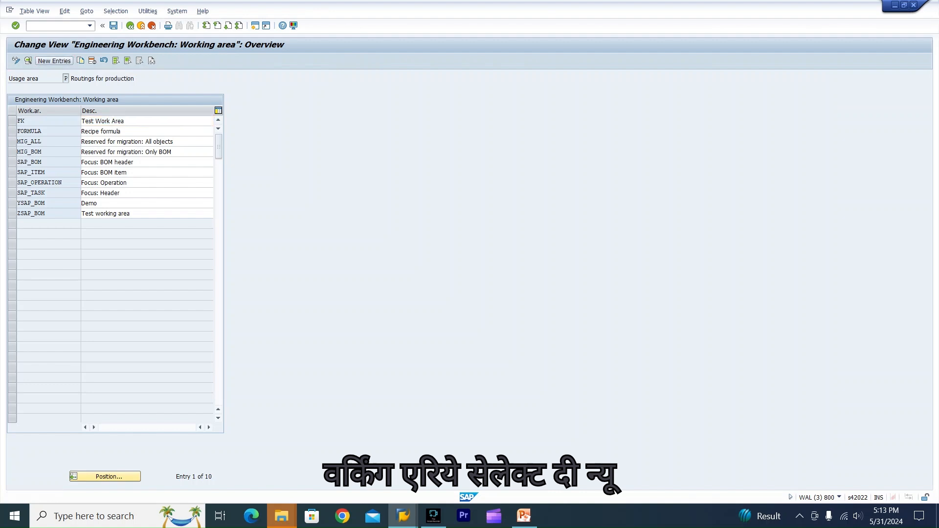
pyautogui.click(54, 61)
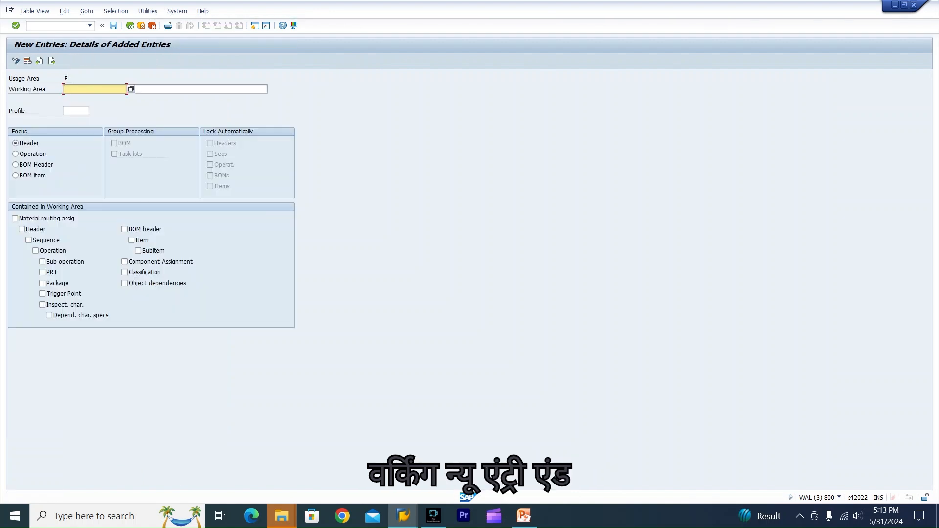
pyautogui.write('Y')
pyautogui.press('Down')
pyautogui.press('Return')
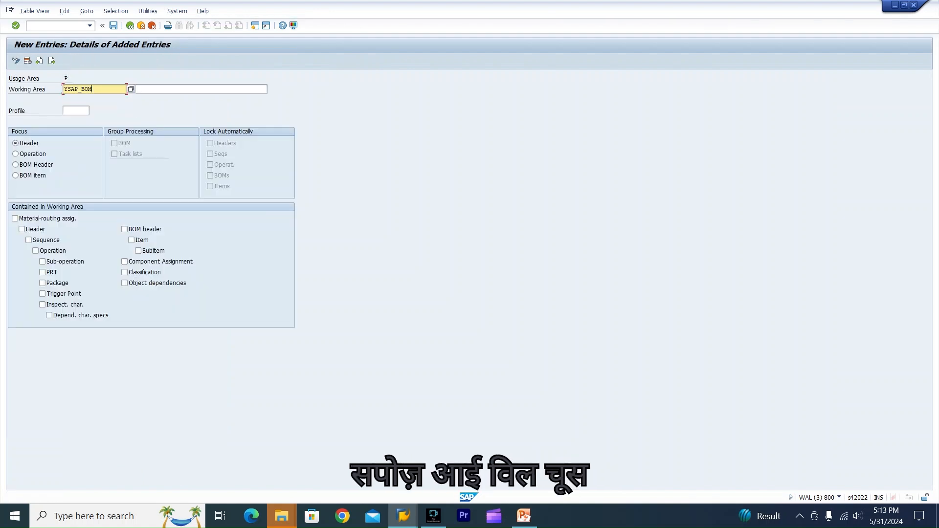
pyautogui.write('1')
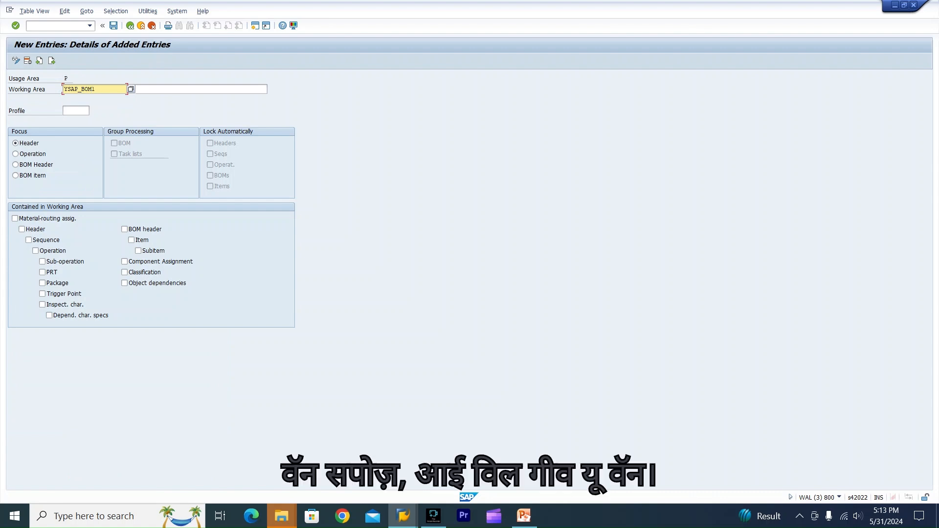
pyautogui.press('Tab')
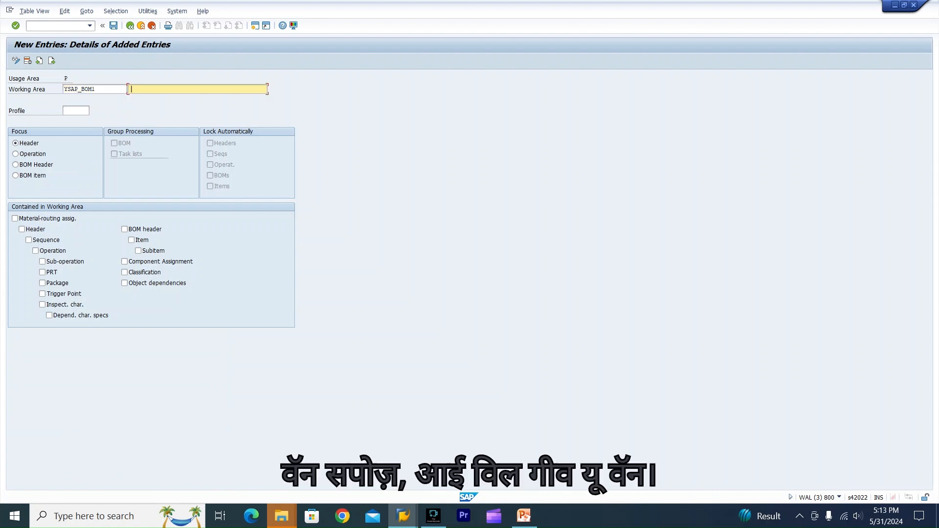
pyautogui.write('Demo1')
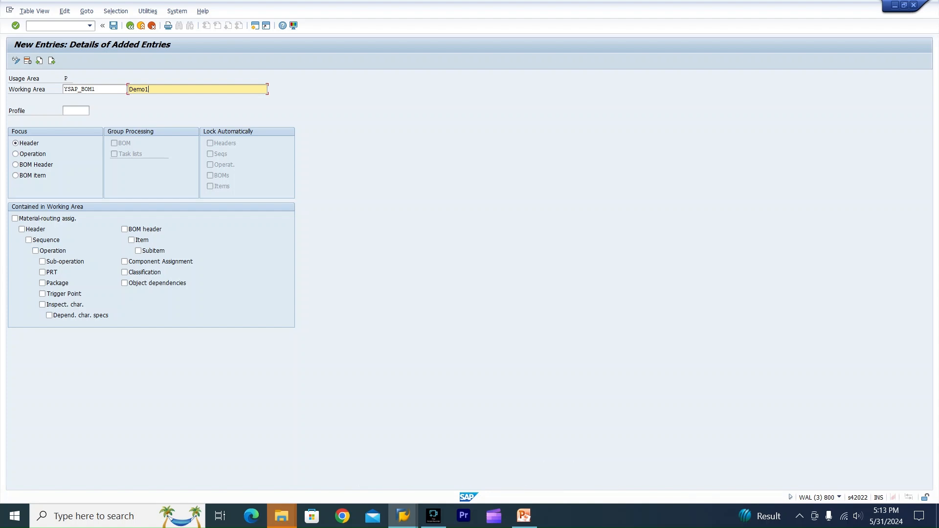
# Step: Set the working area's focus to BOM Header and include Item, Subitem, Component Assignment and Inspect. char. as contained objects
pyautogui.click(16, 165)
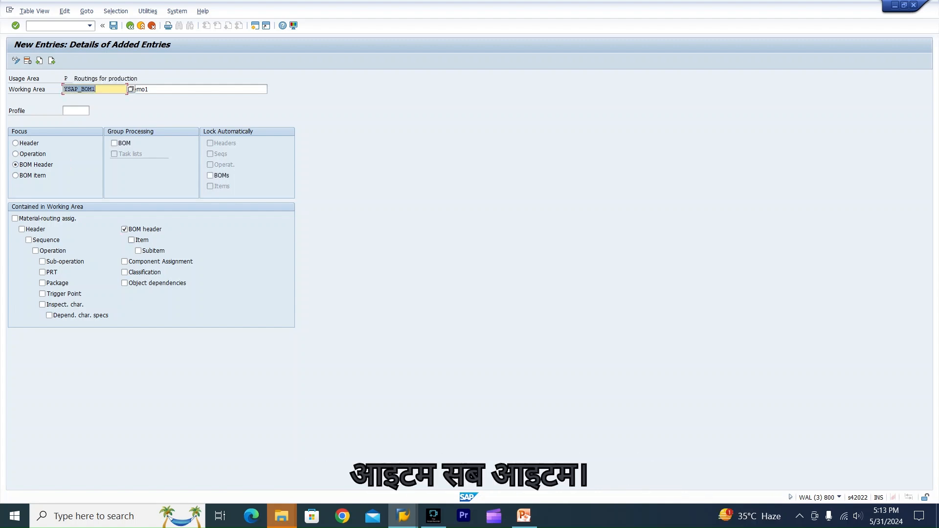
pyautogui.click(132, 241)
pyautogui.click(138, 251)
pyautogui.click(125, 262)
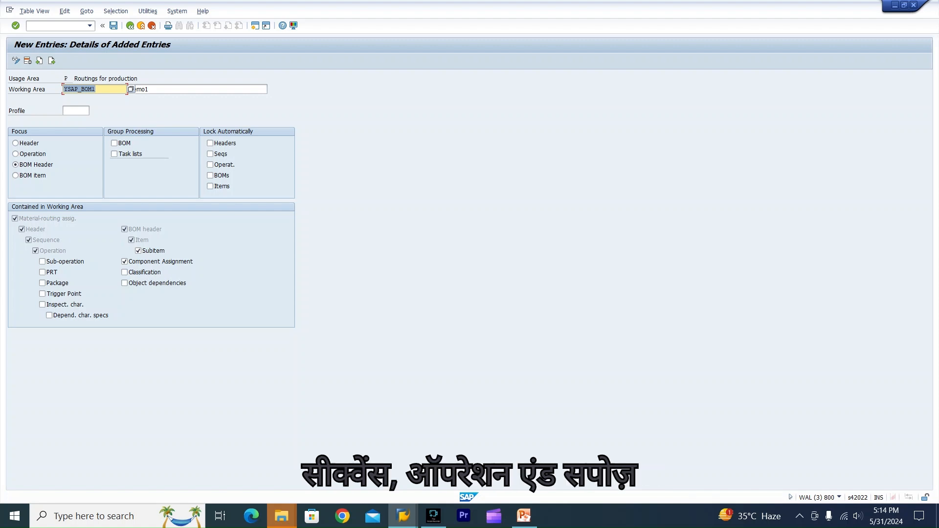
pyautogui.click(42, 305)
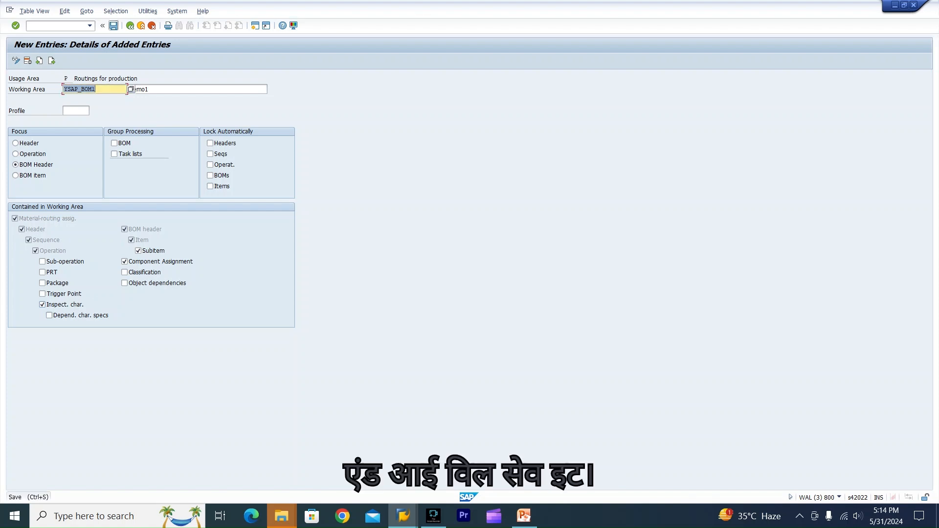
# Step: Save the new working area under the proposed CEWB customizing request and leave the working area maintenance
pyautogui.click(113, 26)
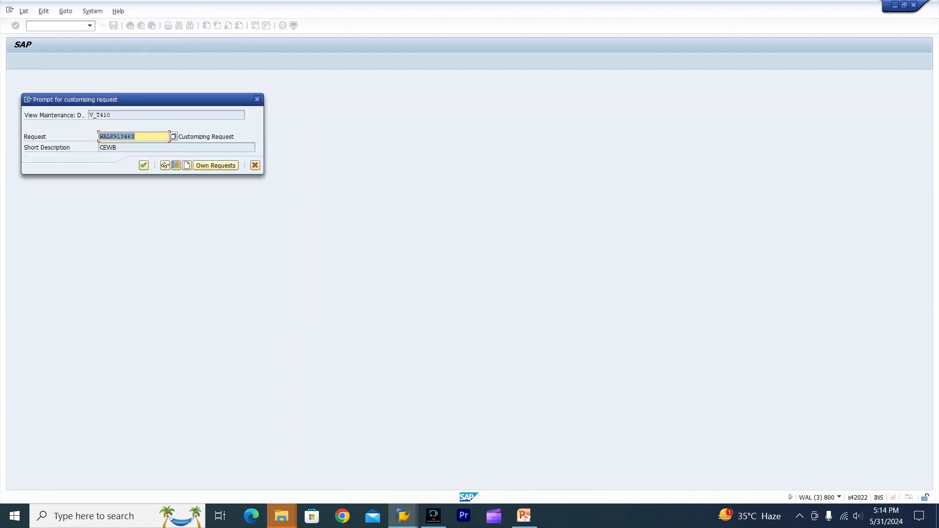
pyautogui.press('Return')
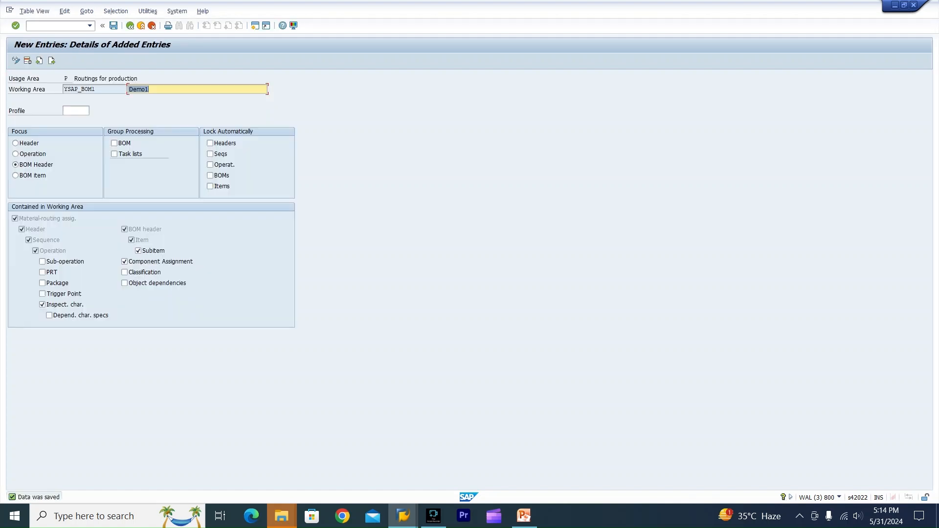
pyautogui.click(129, 25)
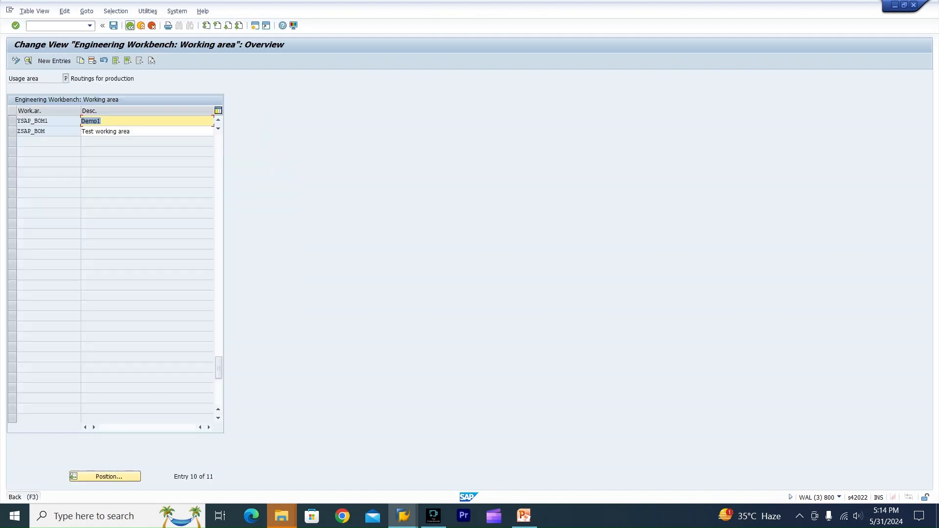
pyautogui.click(129, 26)
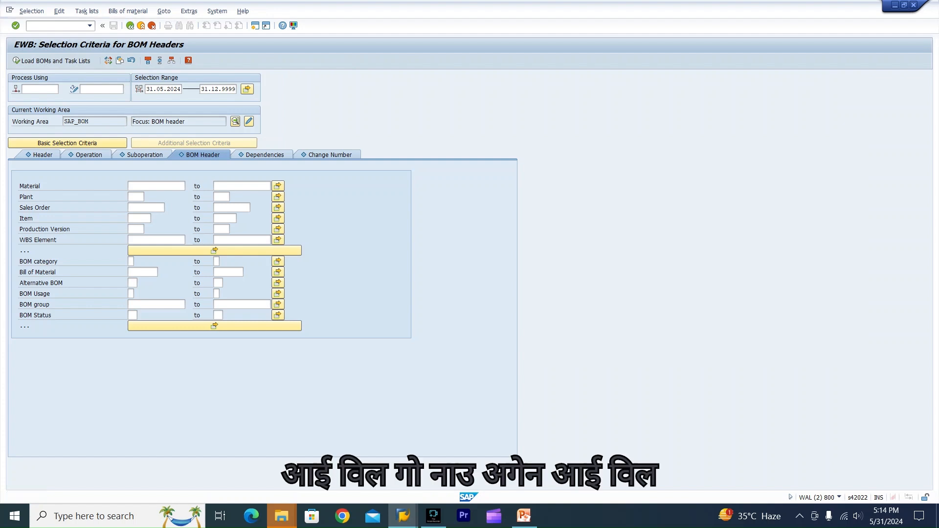
# Step: Restart the Engineering Workbench with transaction CEWB in the other session, using YSAP_BOM1 as the current working area
pyautogui.press('F3')
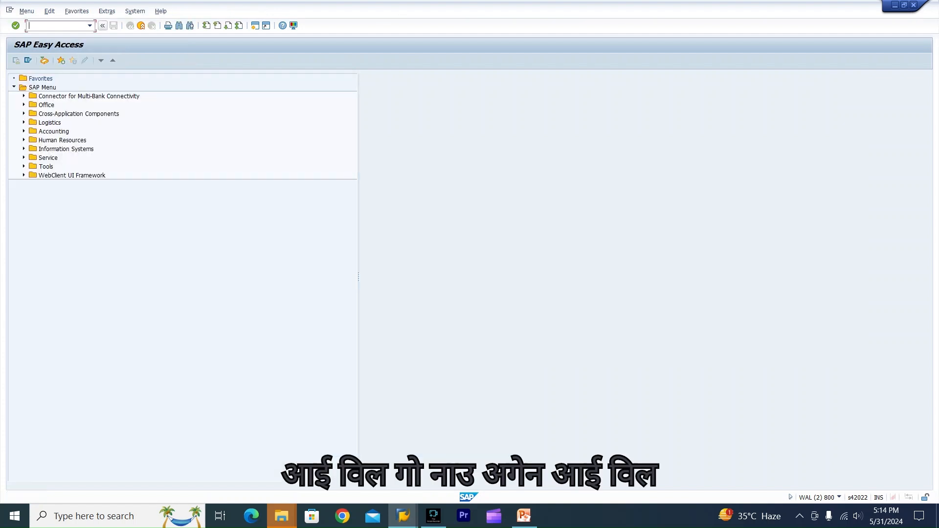
pyautogui.write('CEWB')
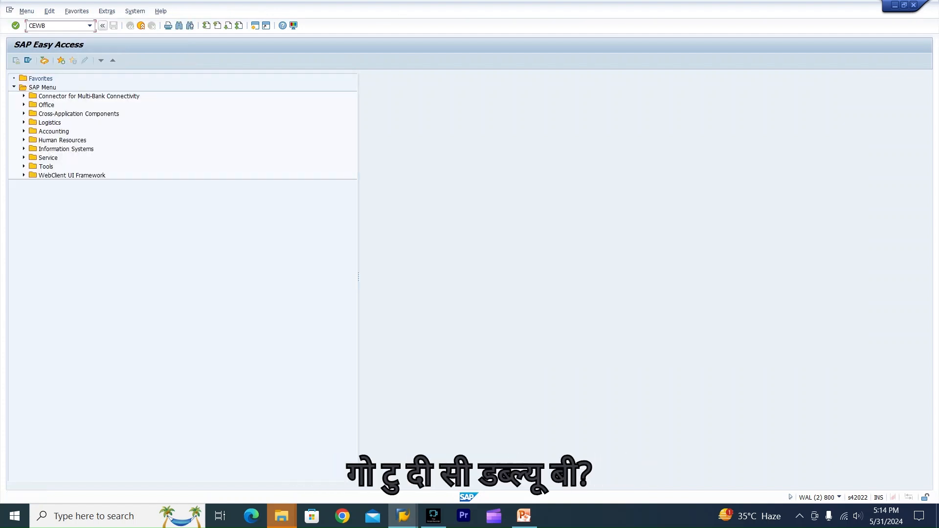
pyautogui.press('Return')
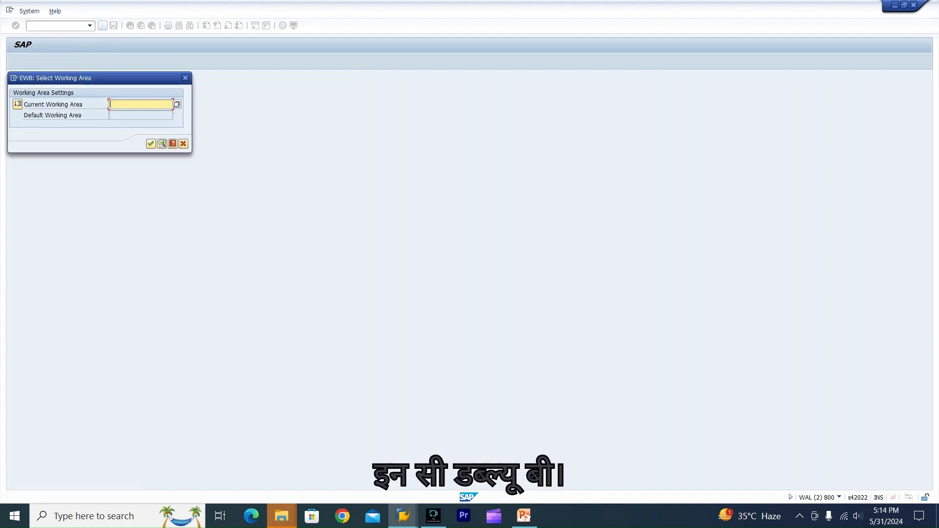
pyautogui.press('F4')
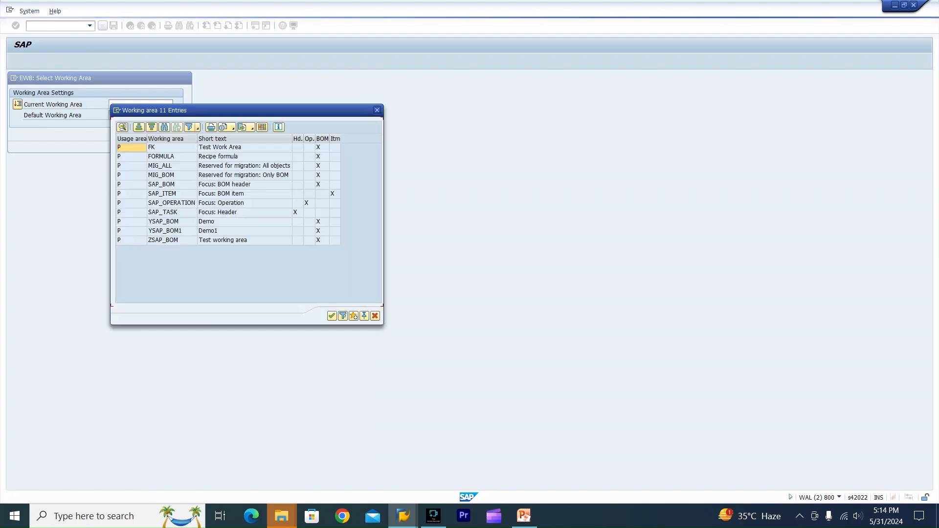
pyautogui.click(166, 231)
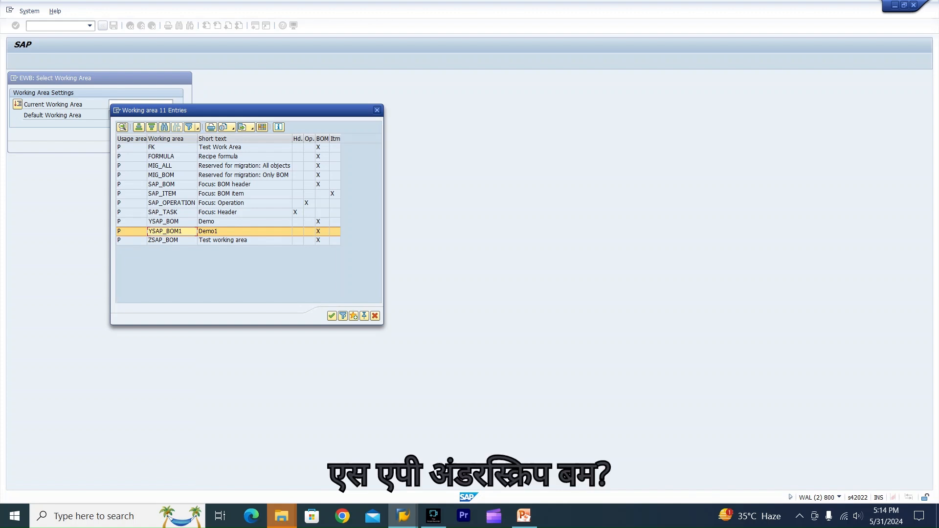
pyautogui.doubleClick(215, 231)
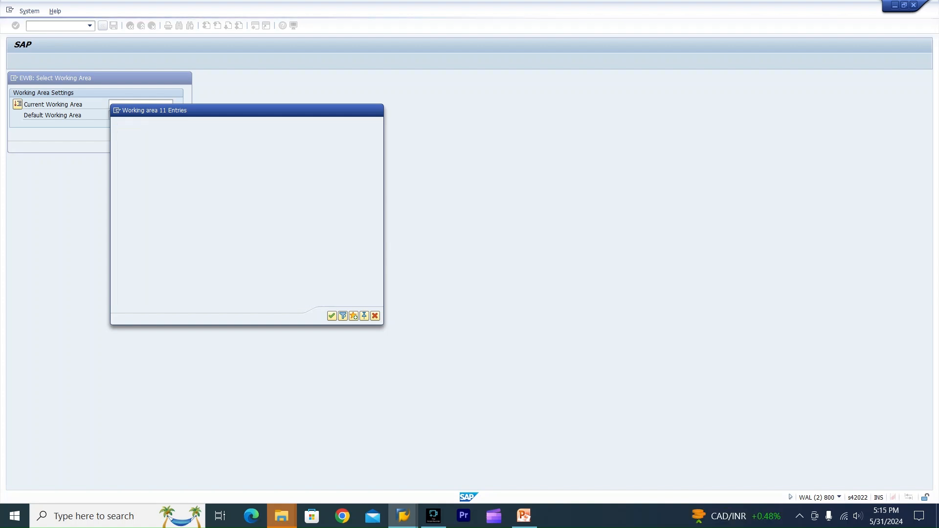
pyautogui.press('Return')
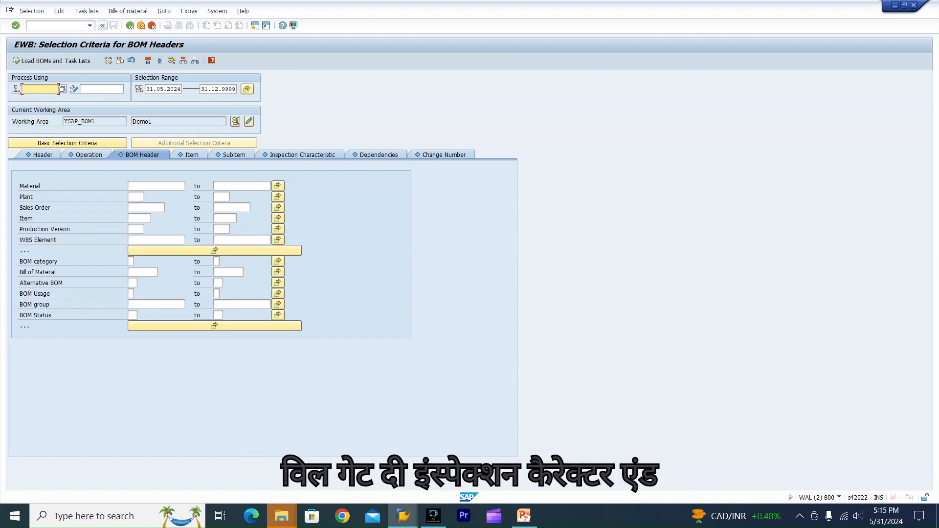
# Step: Load BOMs and task lists using the basic selection criteria material FG02 and plant hcpl
pyautogui.click(67, 143)
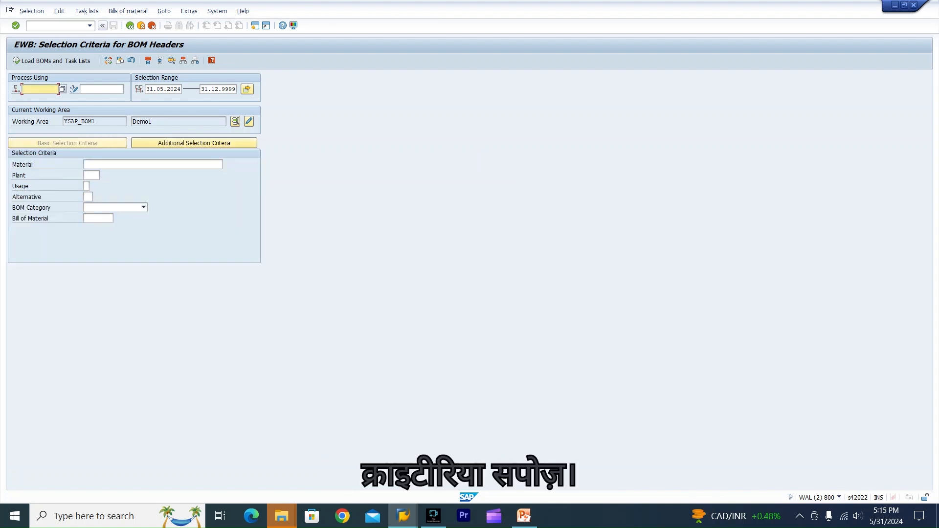
pyautogui.click(91, 176)
pyautogui.press('BackSpace')
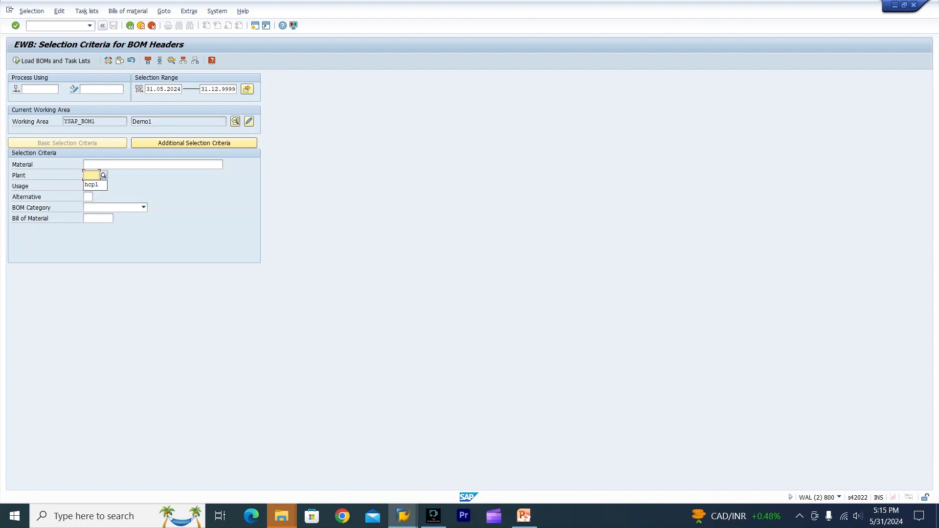
pyautogui.press('Down')
pyautogui.press('Return')
pyautogui.click(103, 164)
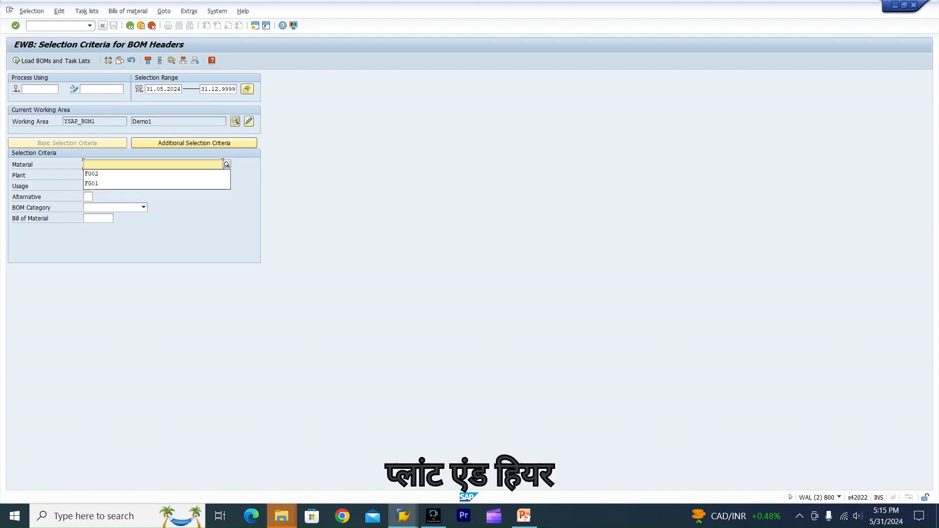
pyautogui.press('Down')
pyautogui.press('Return')
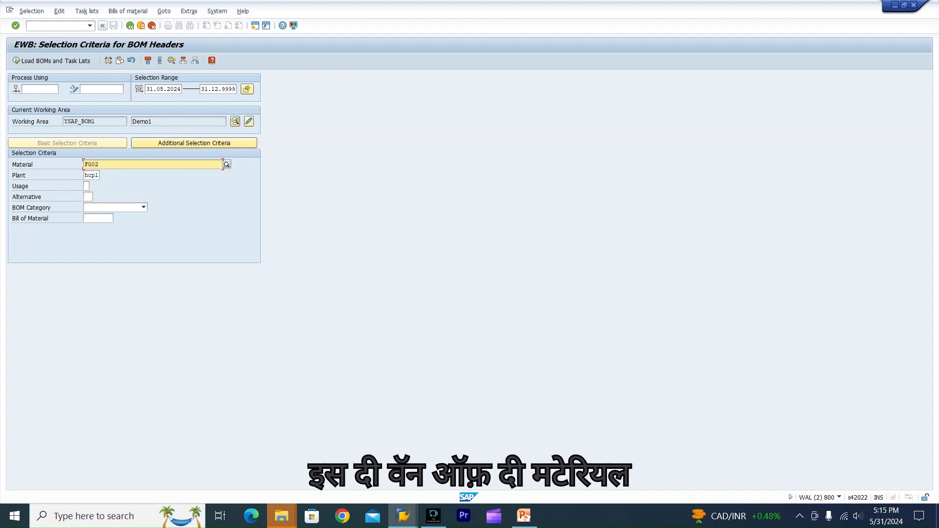
pyautogui.press('F8')
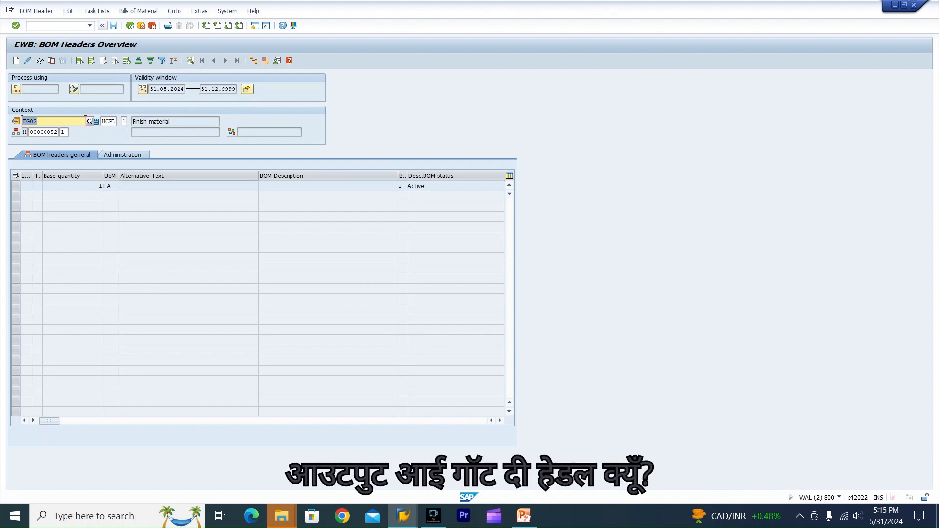
# Step: Show the details of the FG02 BOM header and confirm the Process Using settings with key date 31.05.2024
pyautogui.click(100, 186)
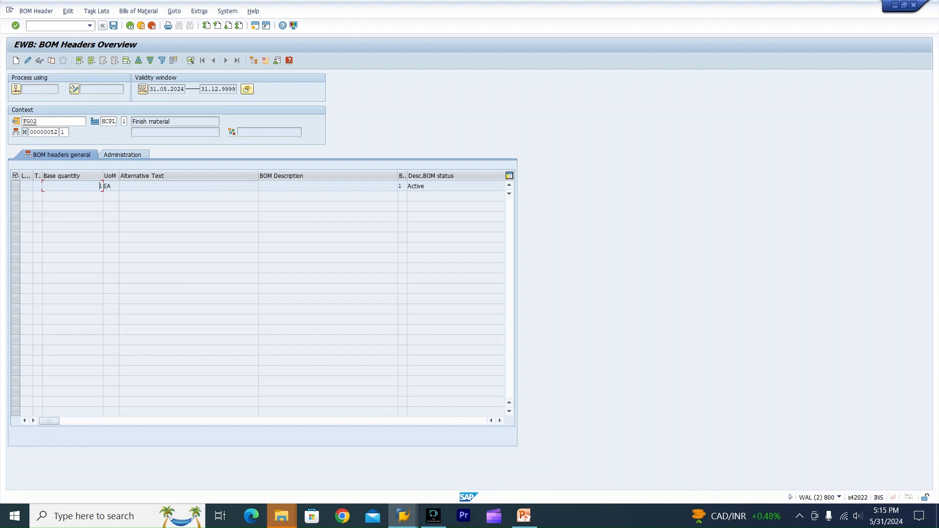
pyautogui.doubleClick(101, 186)
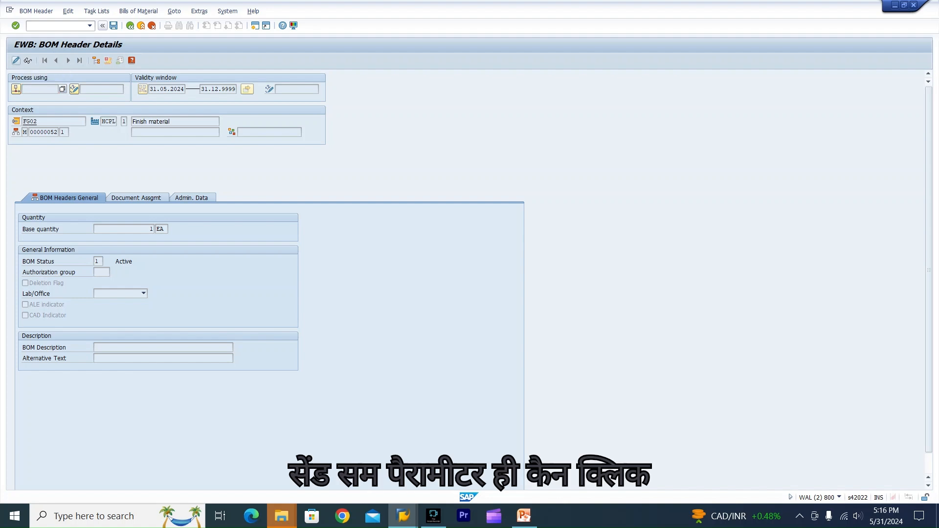
pyautogui.click(16, 60)
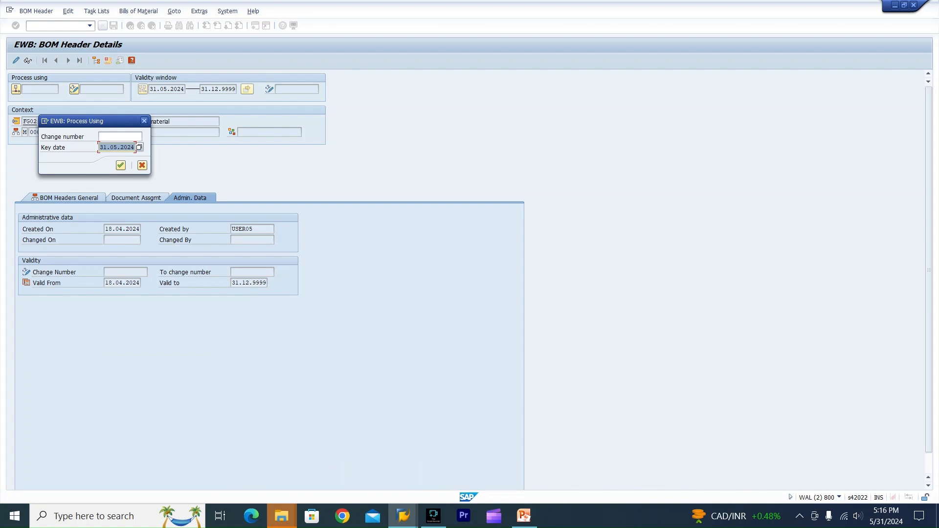
pyautogui.press('Return')
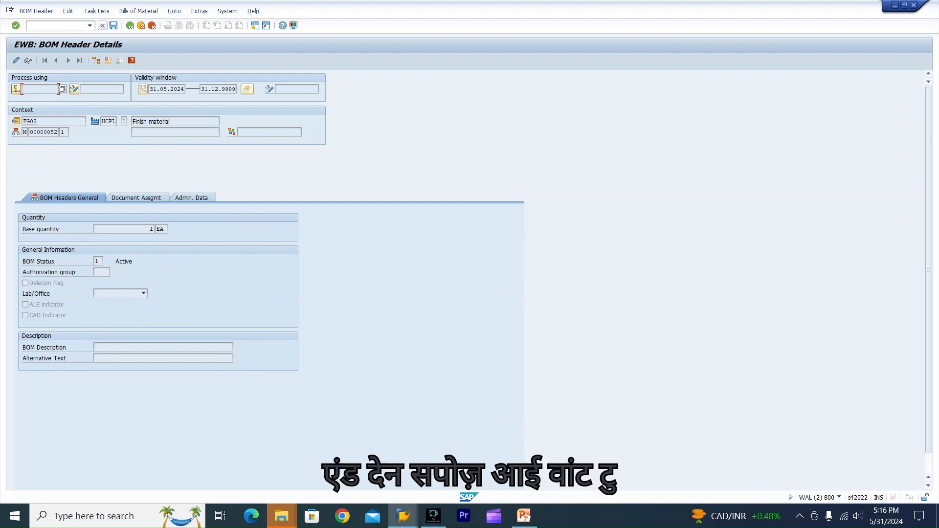
# Step: Open the items overview of the FG02 bill of material from the BOM header details
pyautogui.click(138, 10)
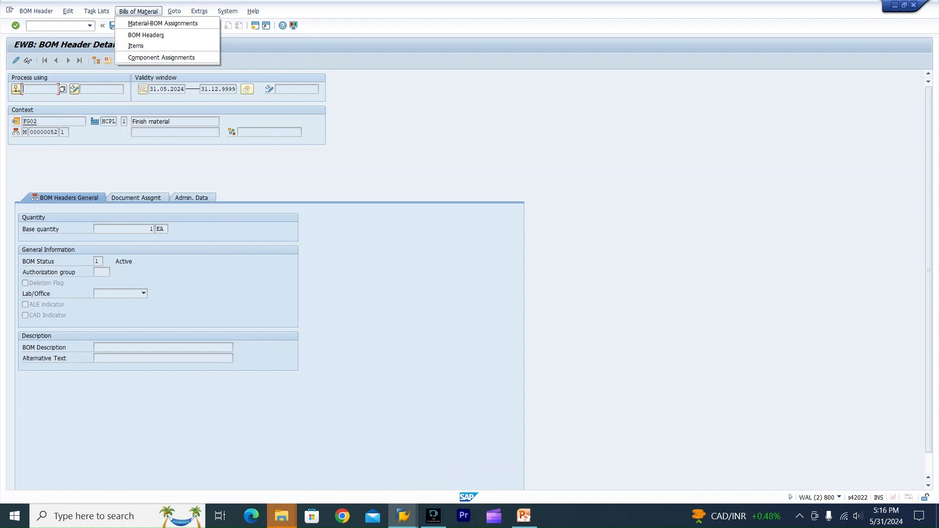
pyautogui.press('Return')
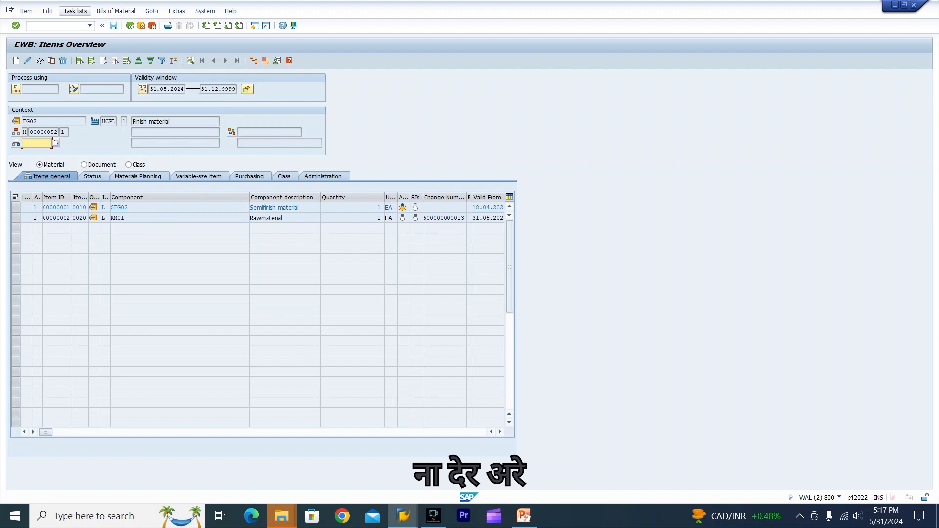
pyautogui.click(75, 11)
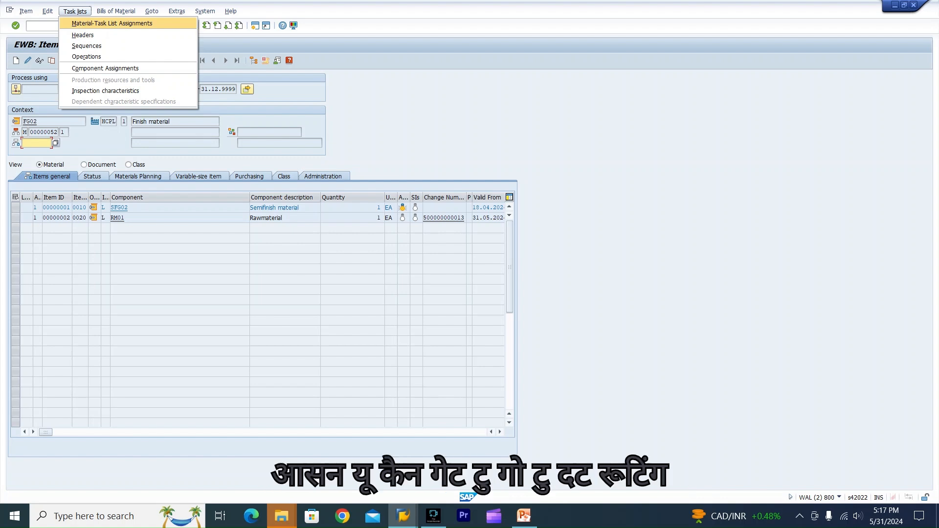
pyautogui.press('Down')
pyautogui.press('Down')
pyautogui.press('Down')
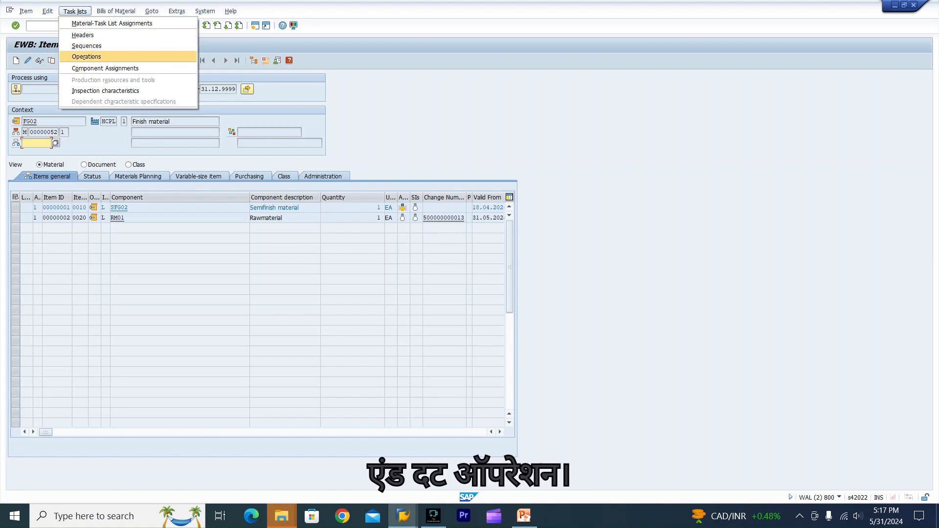
pyautogui.press('Down')
pyautogui.press('Down')
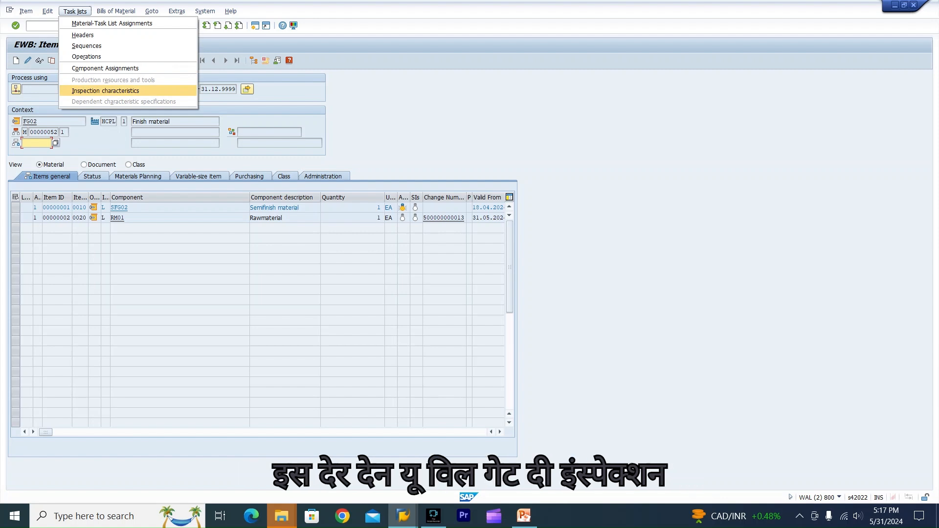
pyautogui.press('Right')
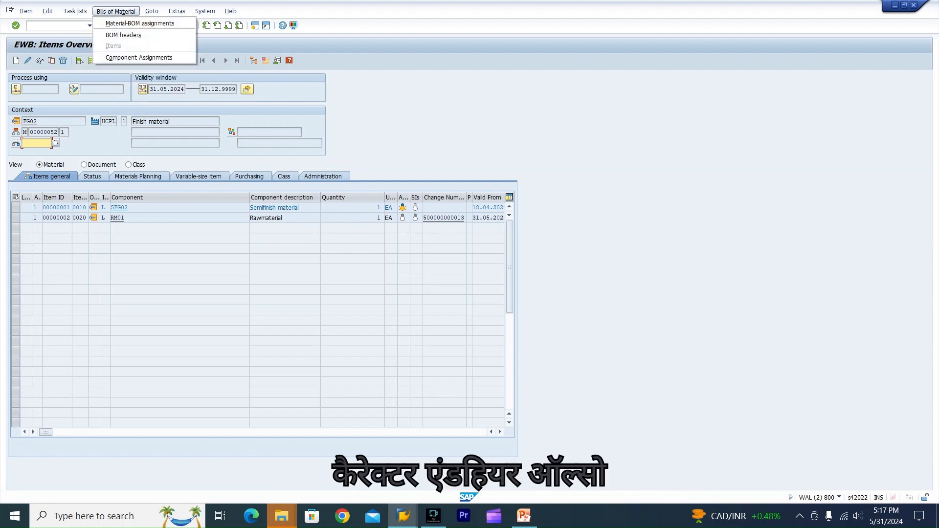
pyautogui.press('Down')
pyautogui.press('Down')
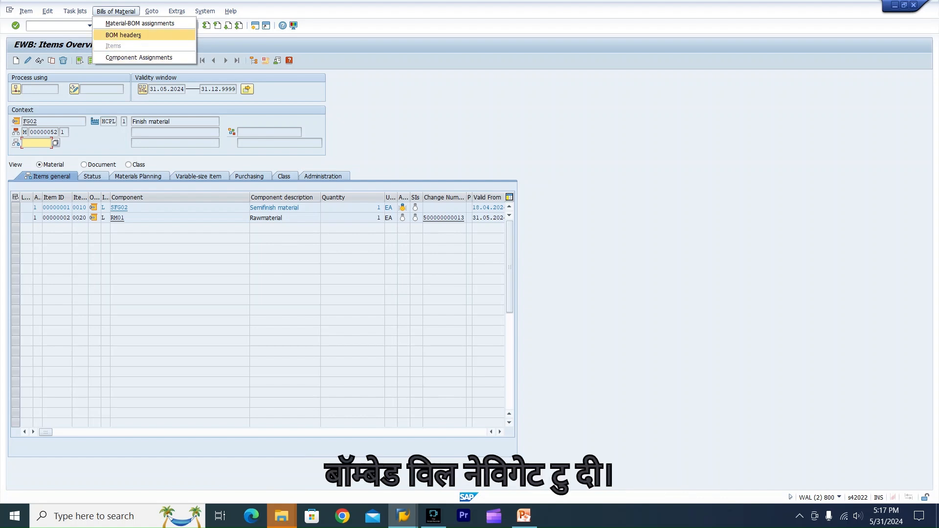
pyautogui.moveTo(151, 11)
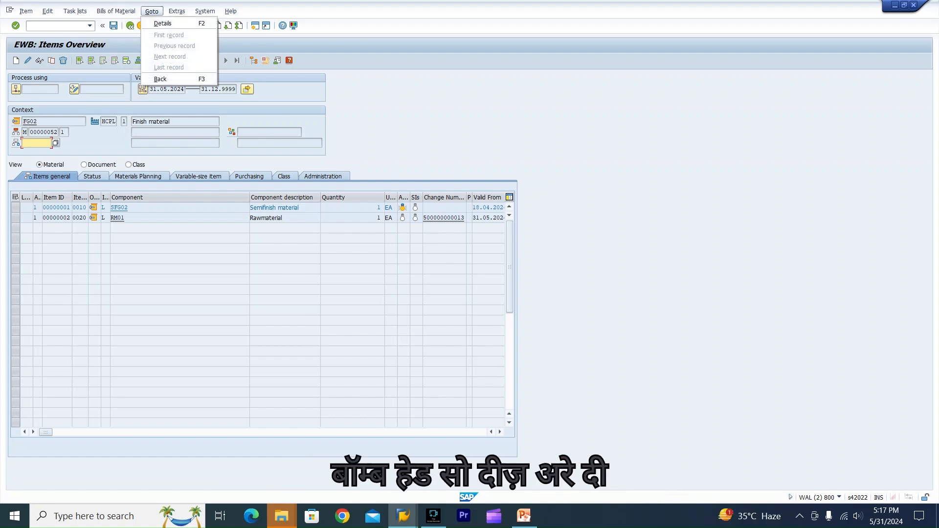
pyautogui.moveTo(47, 11)
pyautogui.press('Escape')
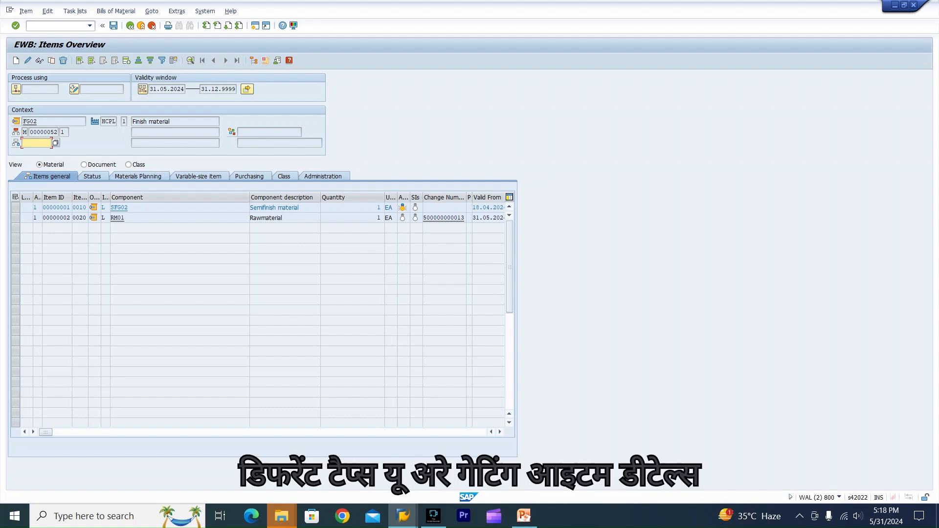
# Step: Review the FG02 BOM items in the Status, Materials Planning and Variable-size item views
pyautogui.click(92, 176)
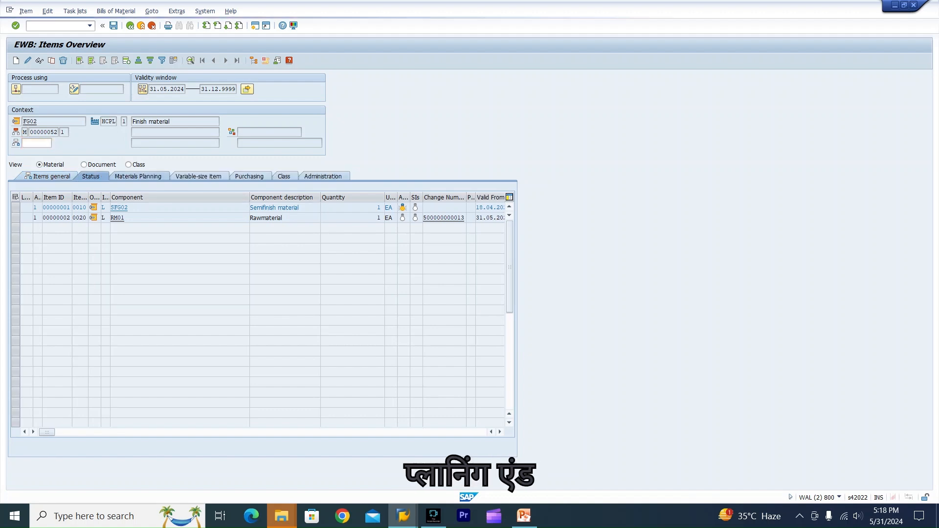
pyautogui.click(138, 176)
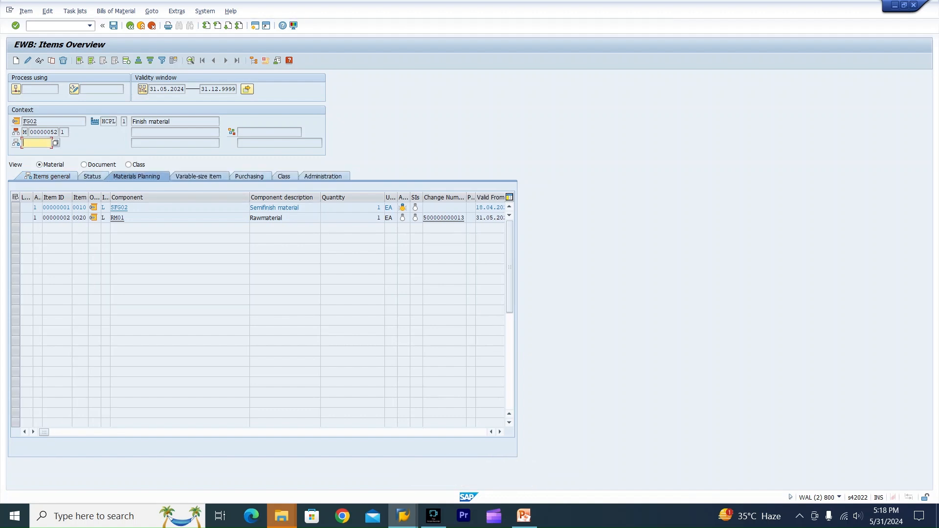
pyautogui.click(198, 176)
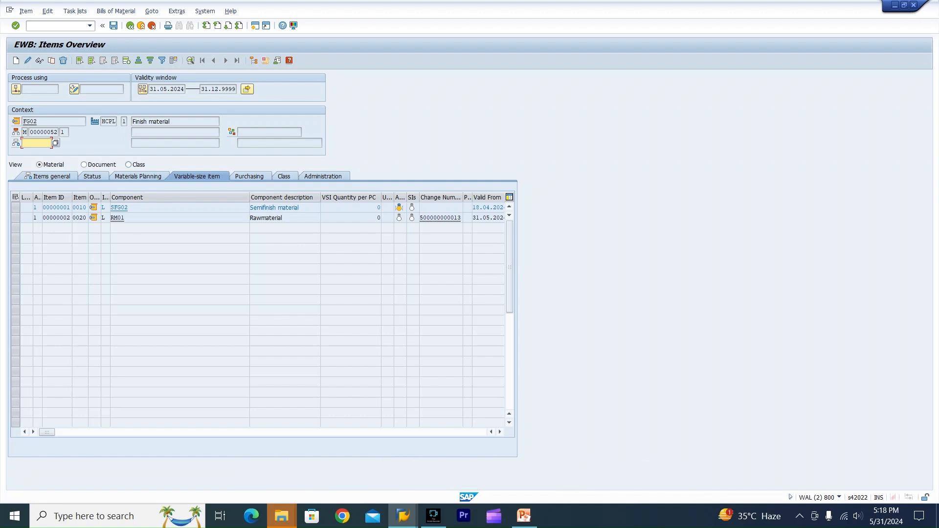
# Step: Start a new change master of type With Release Key using transaction CC01 in a new session
pyautogui.click(56, 26)
pyautogui.write('/o')
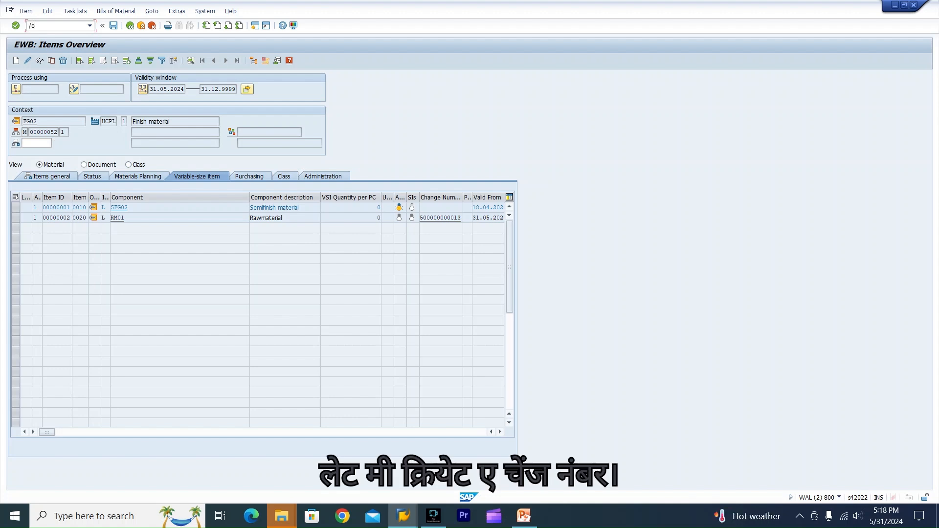
pyautogui.write('cc0')
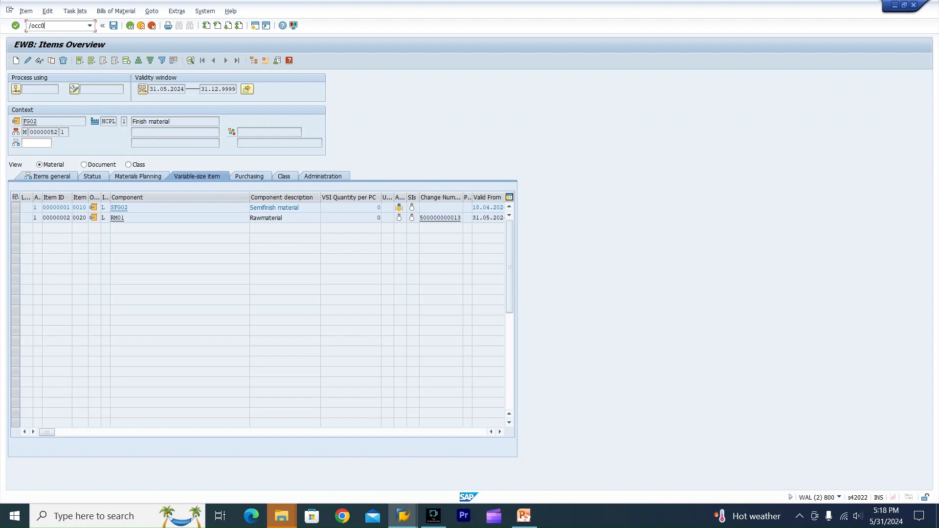
pyautogui.write('1')
pyautogui.press('Return')
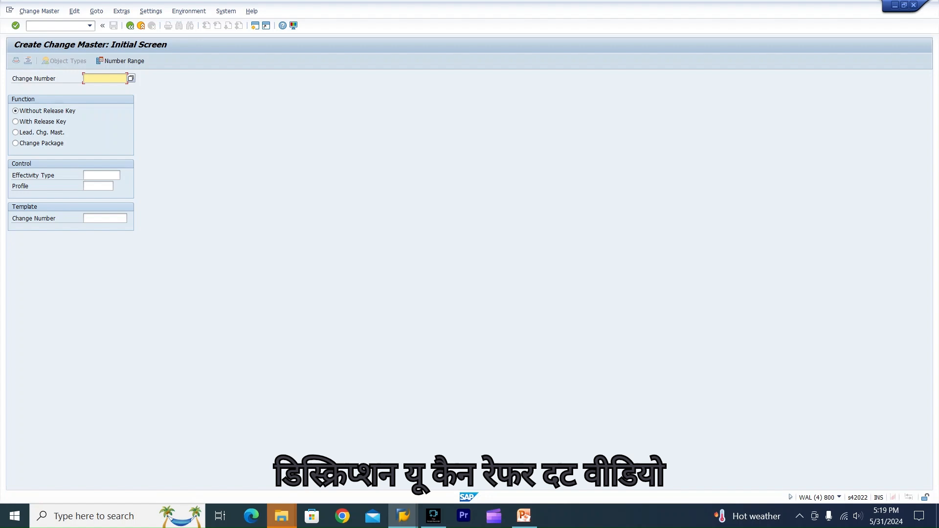
pyautogui.click(44, 122)
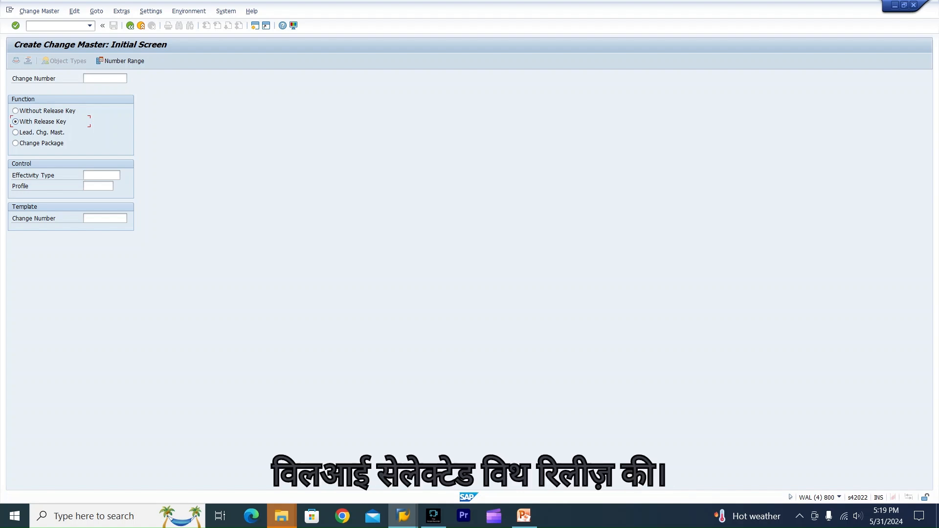
pyautogui.press('Return')
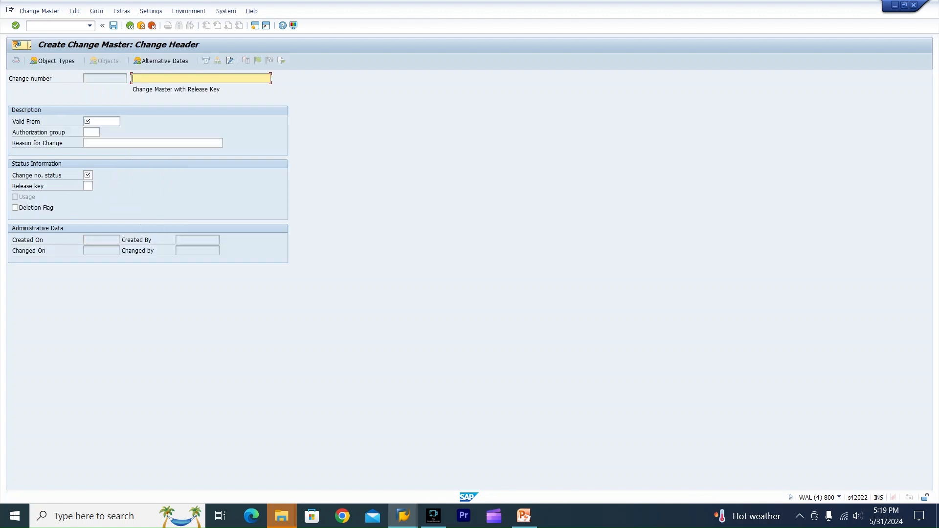
# Step: Fill the change header with description test_3105, valid-from date 31.05.2024 and change number status 01
pyautogui.press('Down')
pyautogui.press('Down')
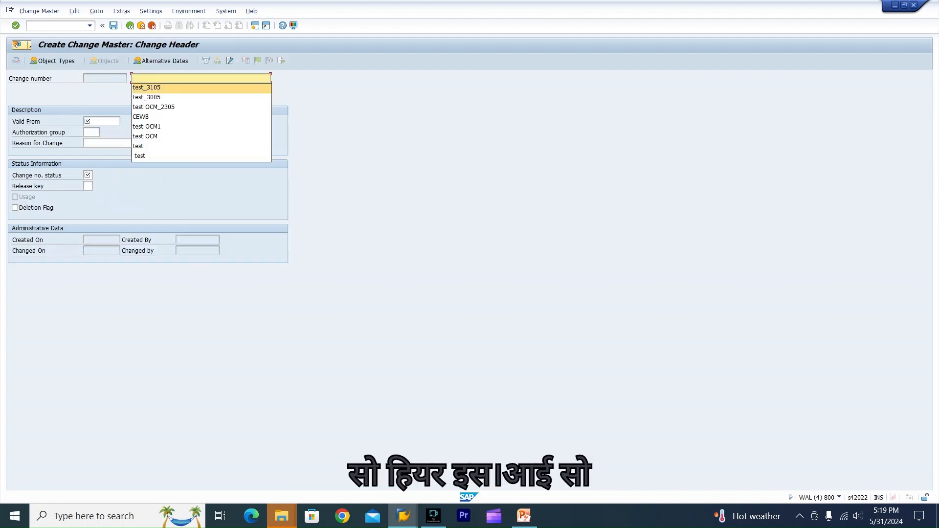
pyautogui.press('Return')
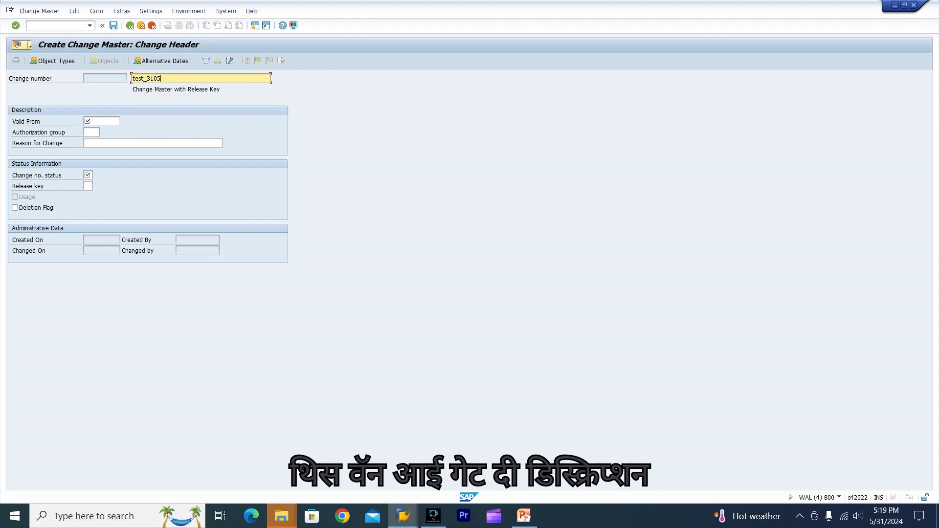
pyautogui.press('Tab')
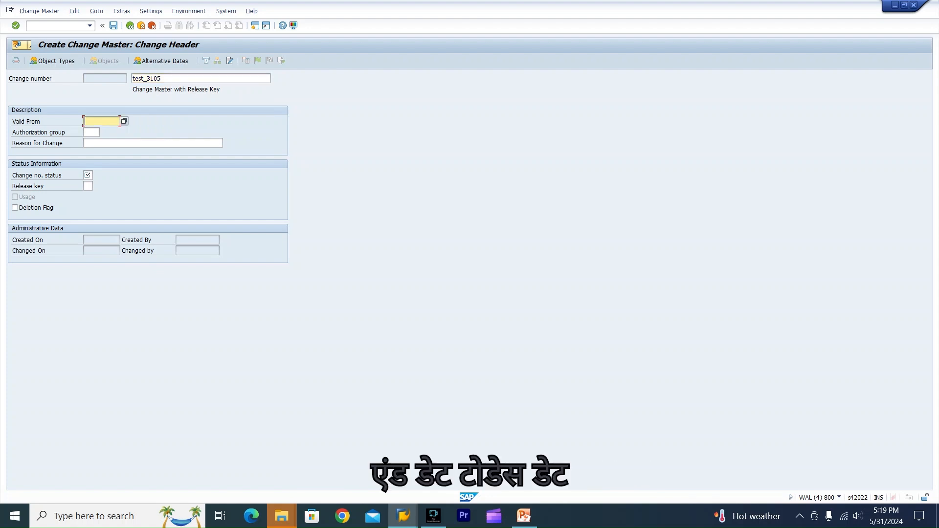
pyautogui.press('Down')
pyautogui.press('Down')
pyautogui.press('Return')
pyautogui.click(88, 175)
pyautogui.press('Down')
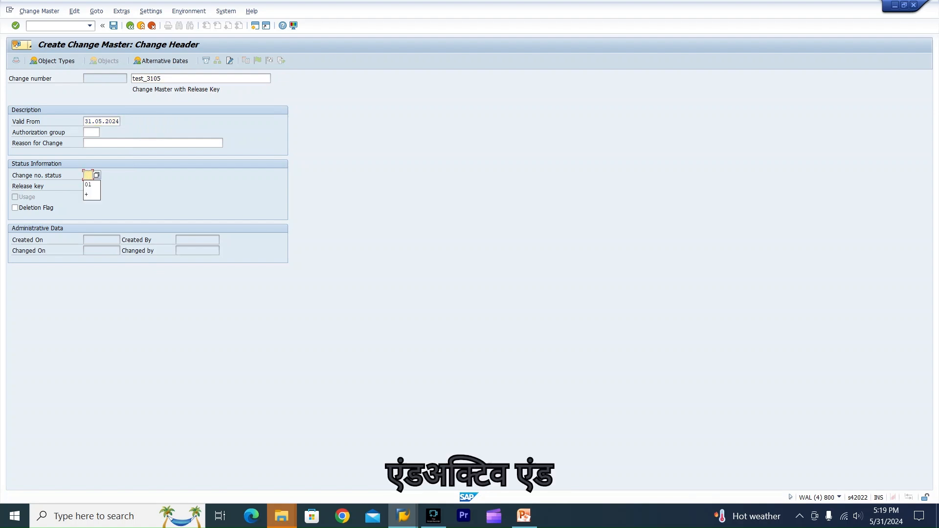
pyautogui.press('Down')
pyautogui.press('Return')
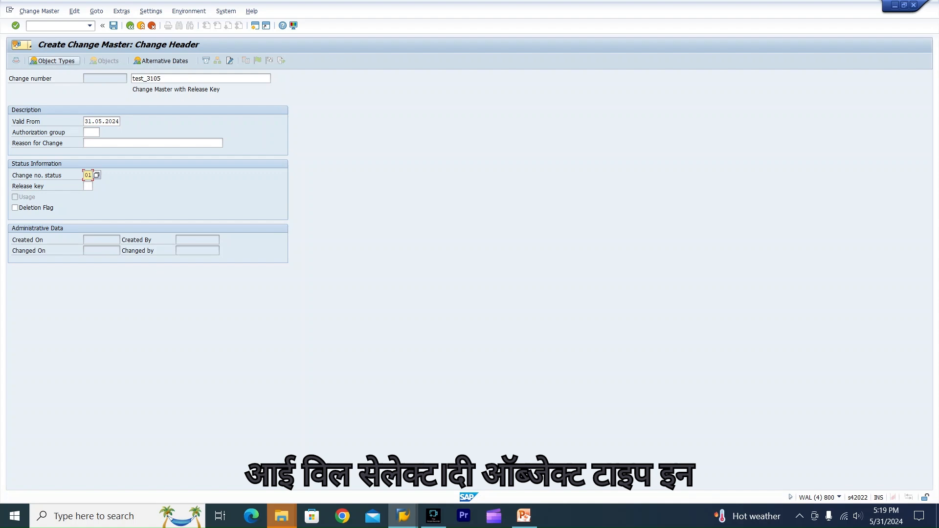
# Step: Set the Actv., Object and MgtRec indicators for the Bill of Material and Routing object types, and save the change master
pyautogui.click(53, 60)
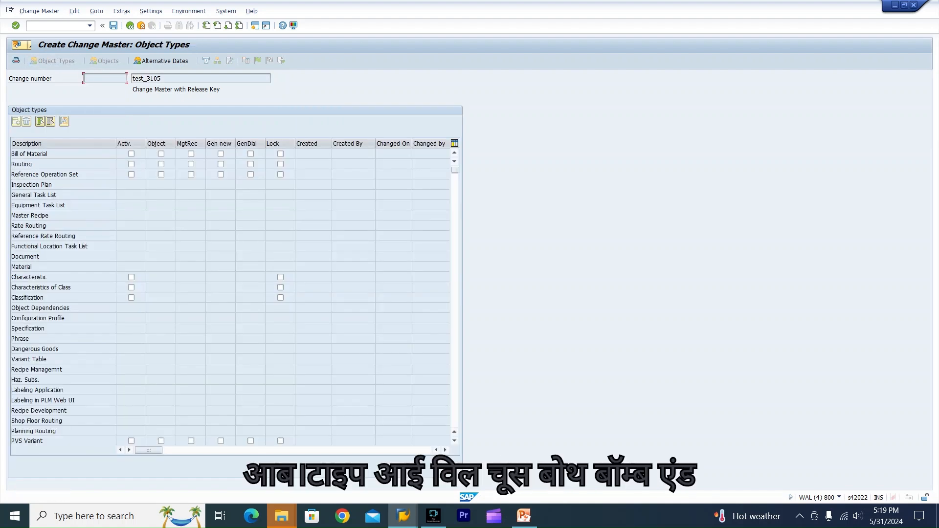
pyautogui.press('Down')
pyautogui.press('Down')
pyautogui.press('Up')
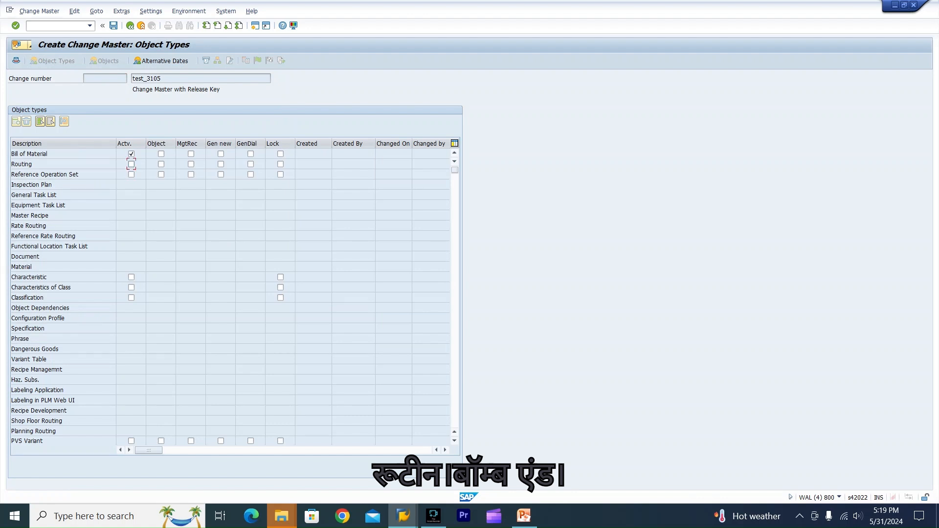
pyautogui.press('Up')
pyautogui.press('Right')
pyautogui.press('space')
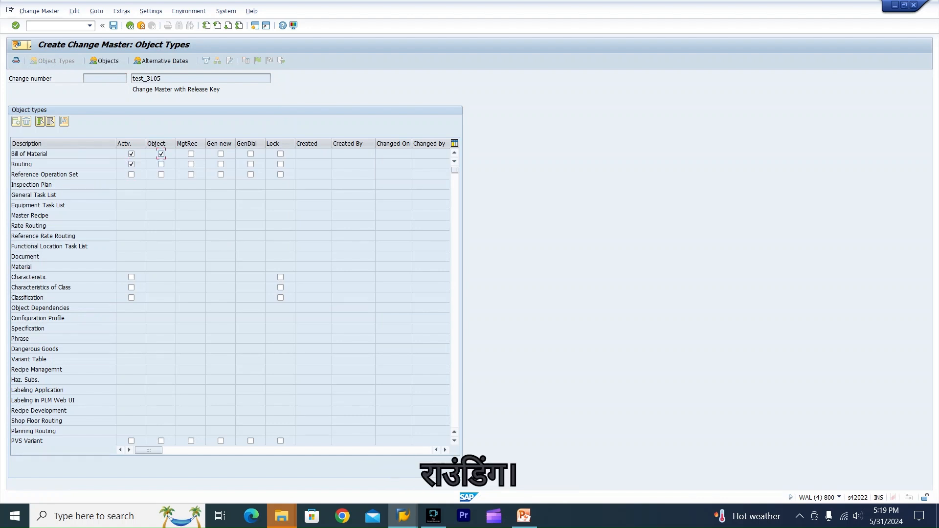
pyautogui.press('Down')
pyautogui.press('space')
pyautogui.press('Up')
pyautogui.press('Right')
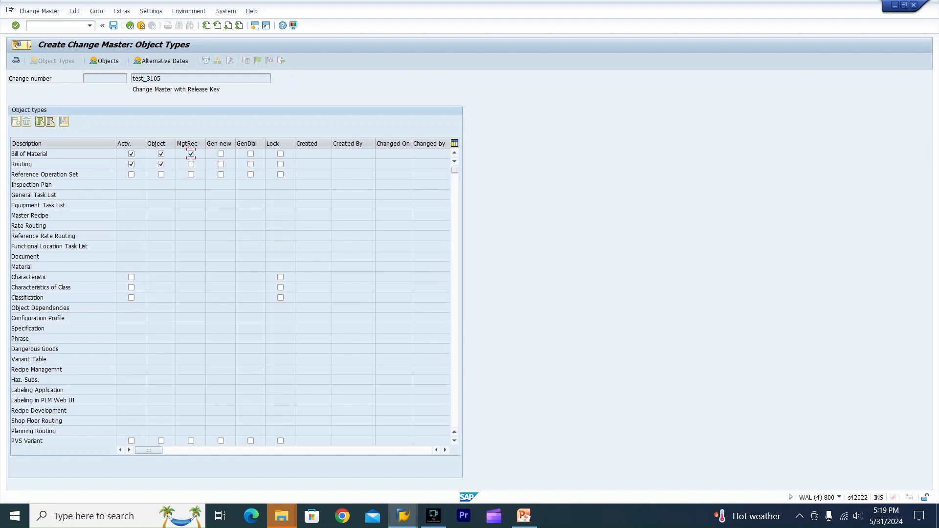
pyautogui.press('Down')
pyautogui.press('space')
pyautogui.hotkey('ctrl', 's')
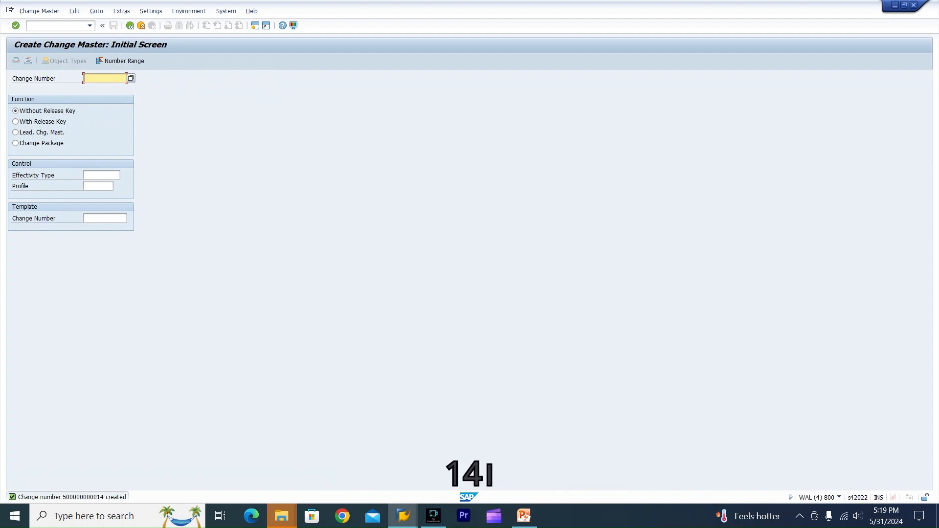
# Step: Switch to the Display Change Master initial screen for the newly created change number
pyautogui.hotkey('alt', 'c')
pyautogui.press('Down')
pyautogui.press('Down')
pyautogui.press('Down')
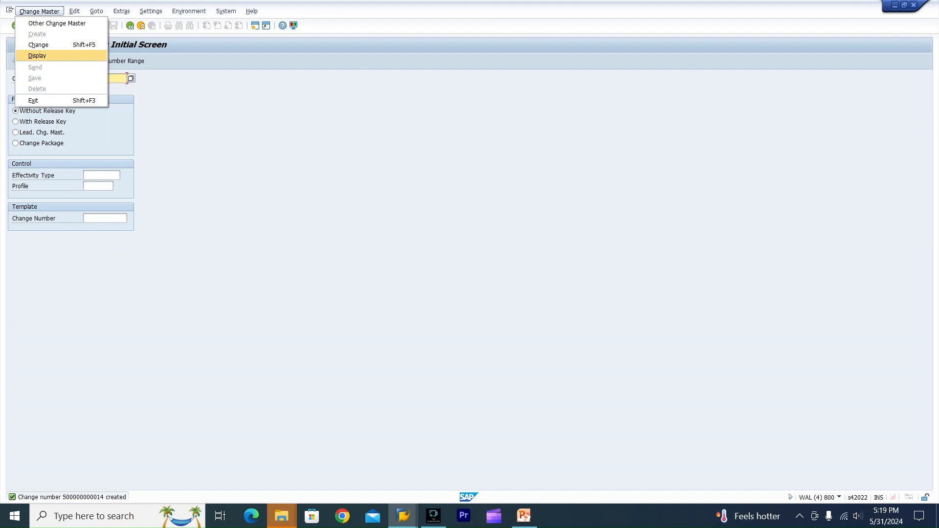
pyautogui.press('Return')
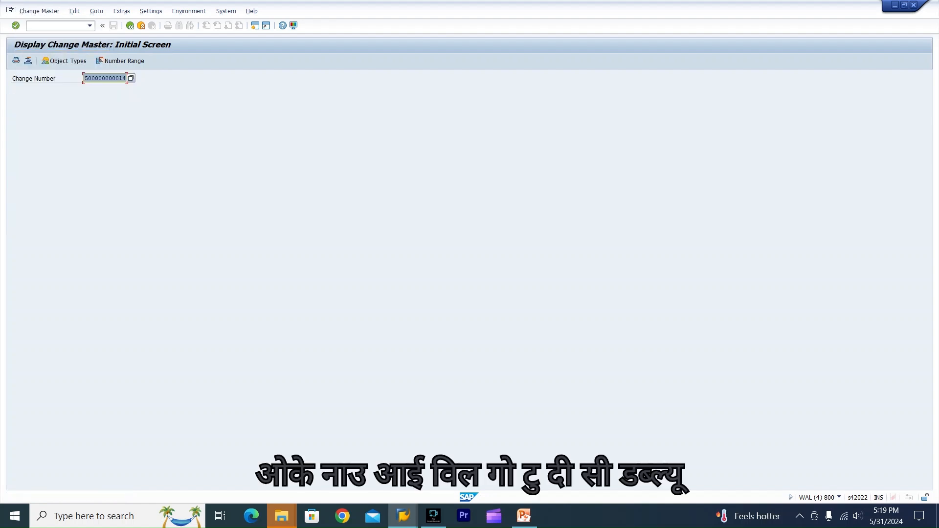
# Step: Switch to the Engineering Workbench session, restart it with transaction CEWB in working area YSAP_BOM1, and show the additional selection criteria
pyautogui.moveTo(403, 517)
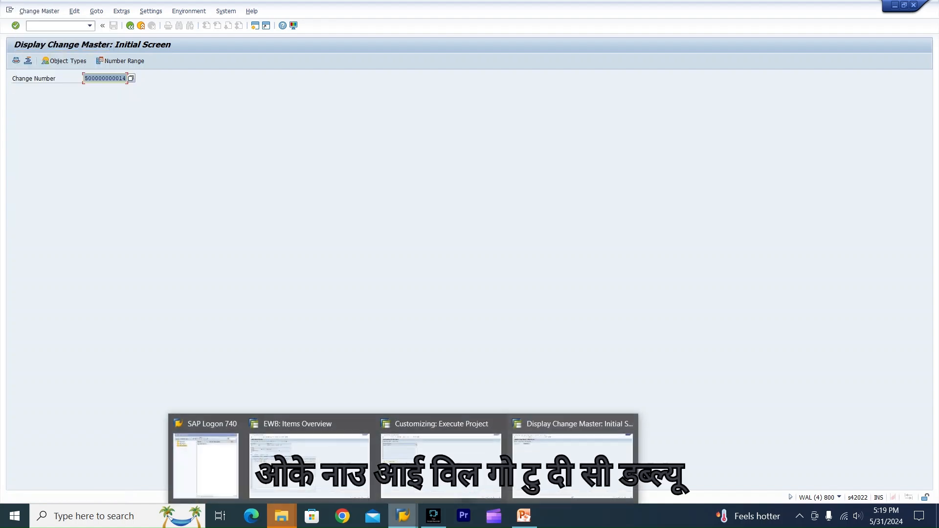
pyautogui.click(310, 464)
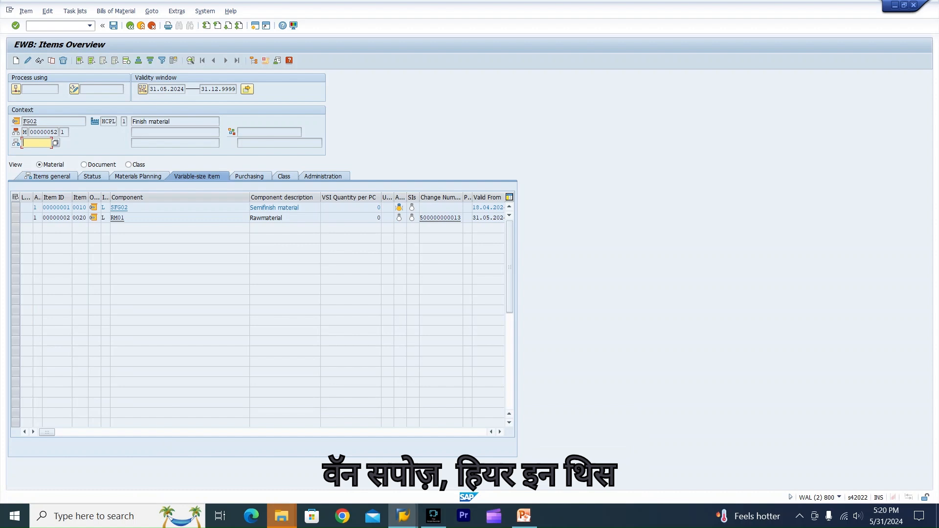
pyautogui.click(126, 219)
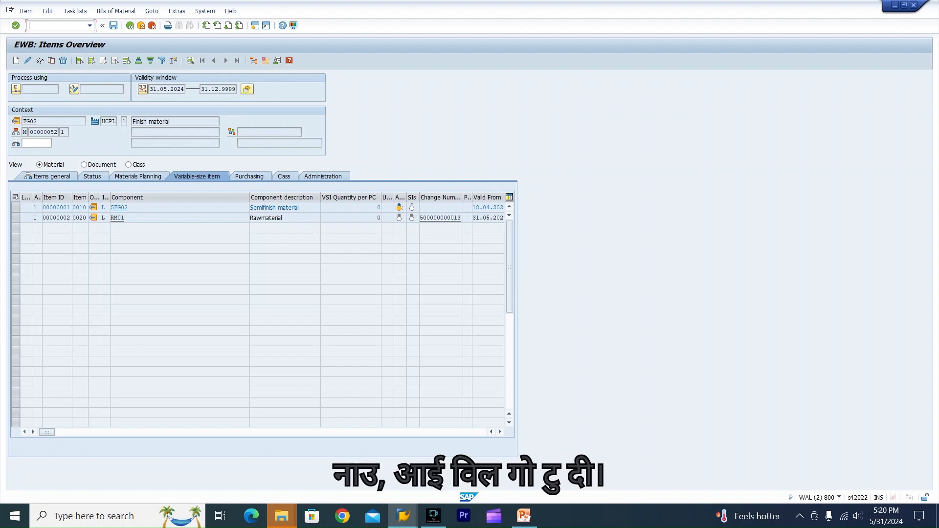
pyautogui.write('/ncewb')
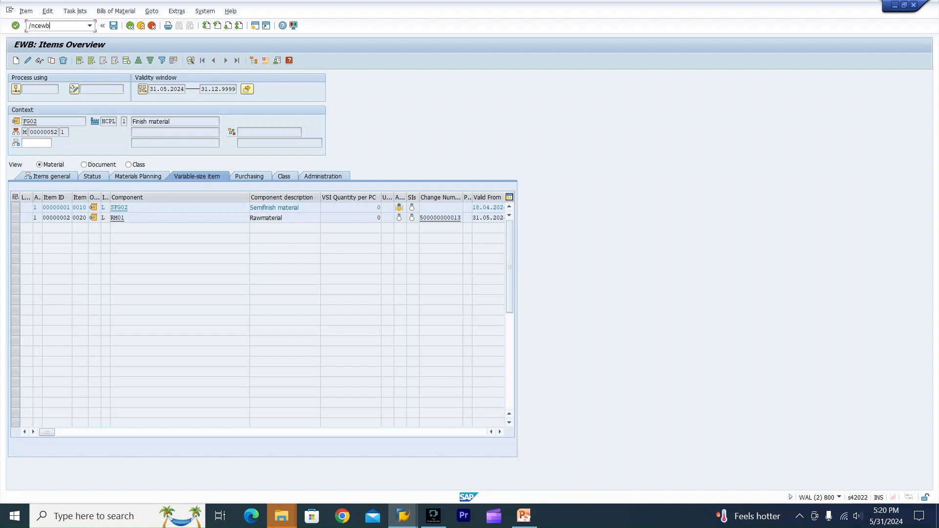
pyautogui.press('Return')
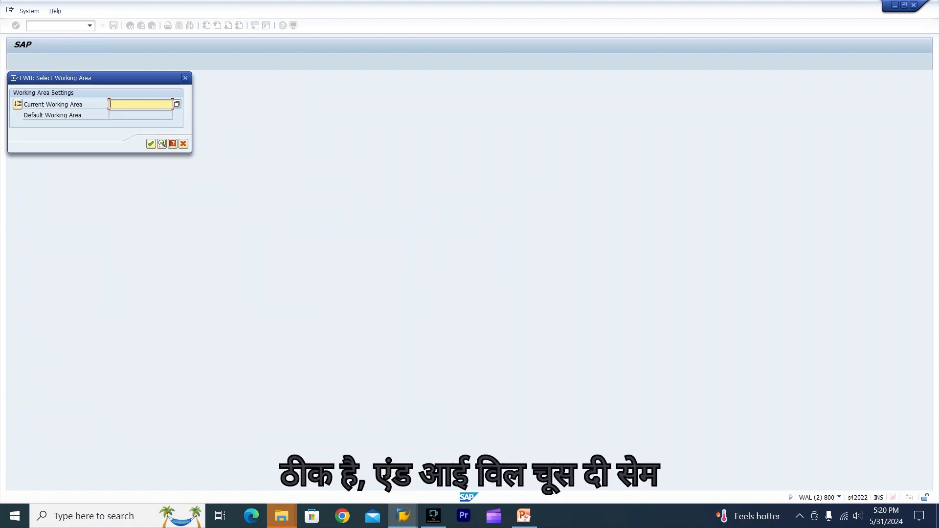
pyautogui.press('BackSpace')
pyautogui.press('Down')
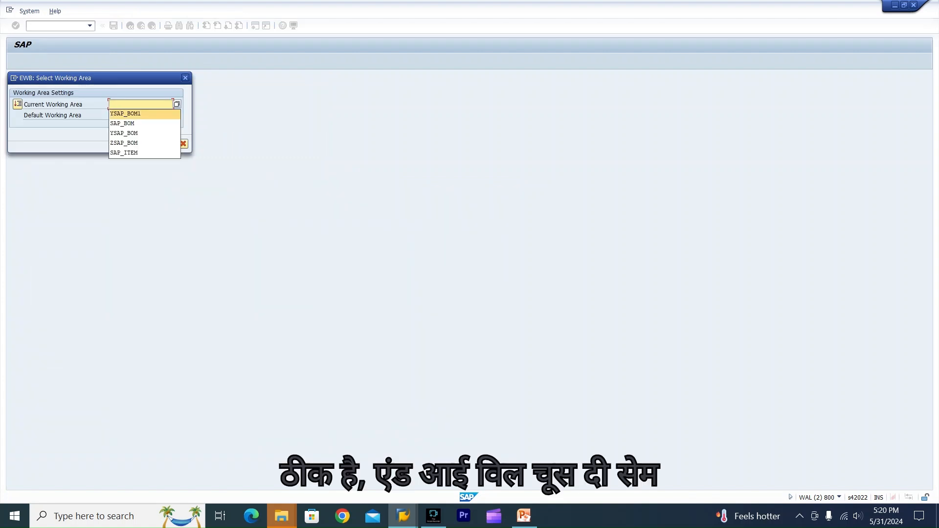
pyautogui.press('Return')
pyautogui.press('Return')
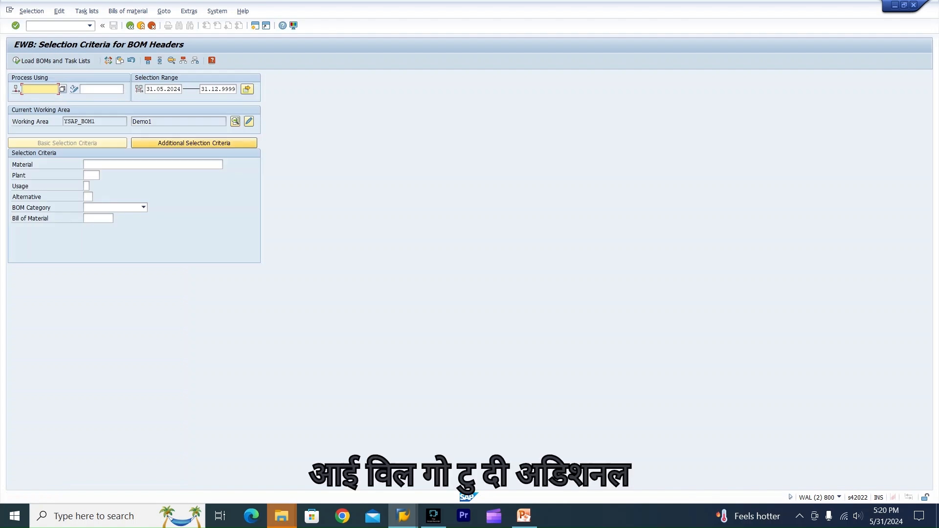
pyautogui.click(193, 143)
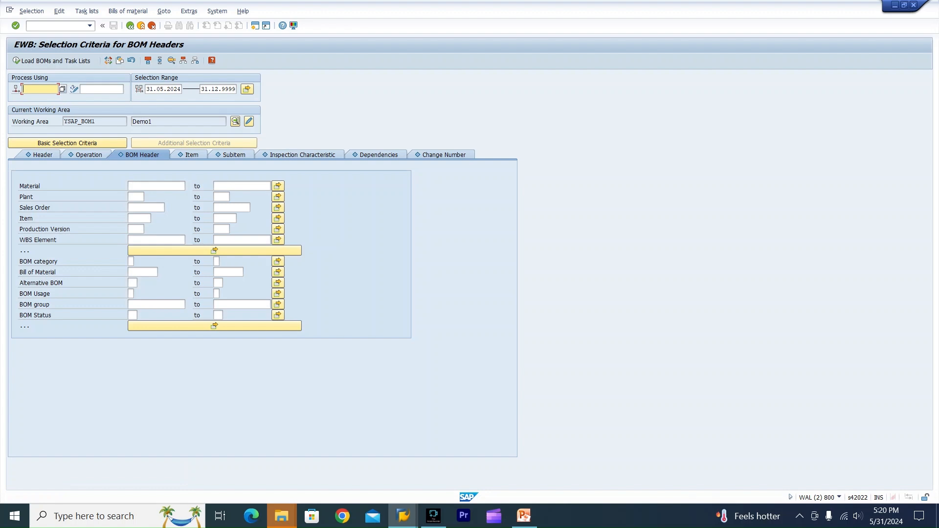
# Step: Check the further selection criteria offered for the BOM Header and the Material to BOM Link
pyautogui.click(214, 326)
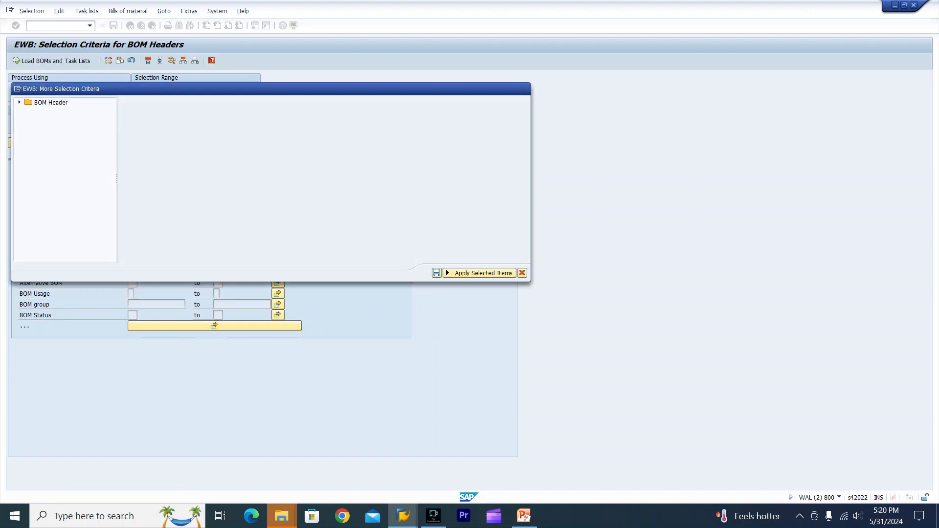
pyautogui.click(525, 88)
pyautogui.click(214, 250)
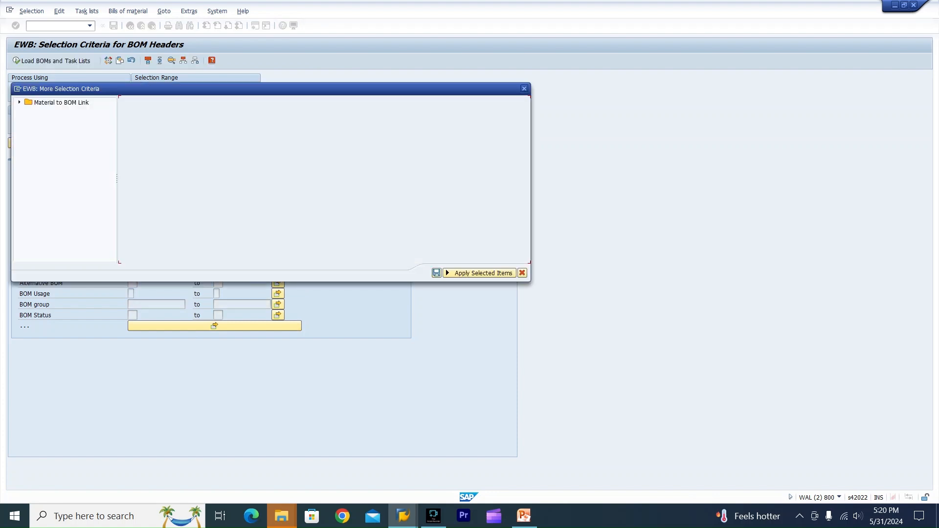
pyautogui.click(524, 89)
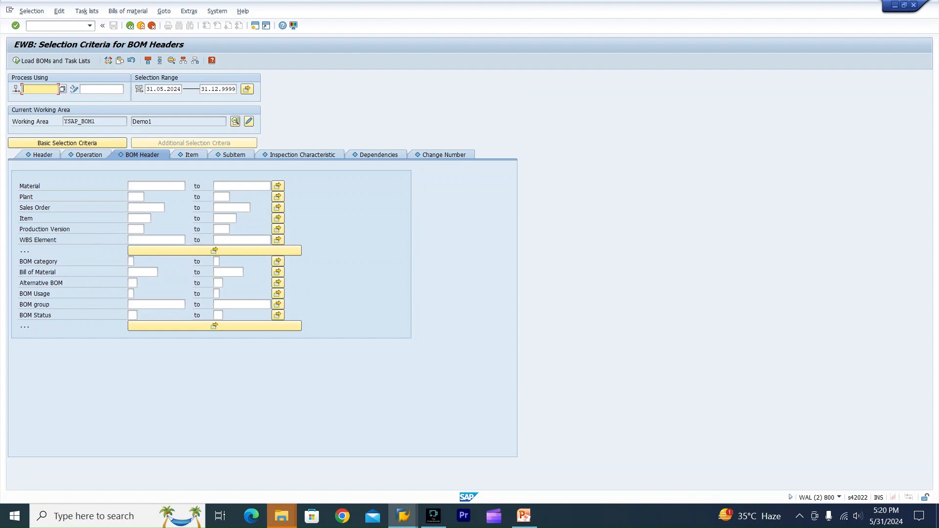
# Step: Restrict the Item selection criteria to plant HCPL and component RM01
pyautogui.click(190, 155)
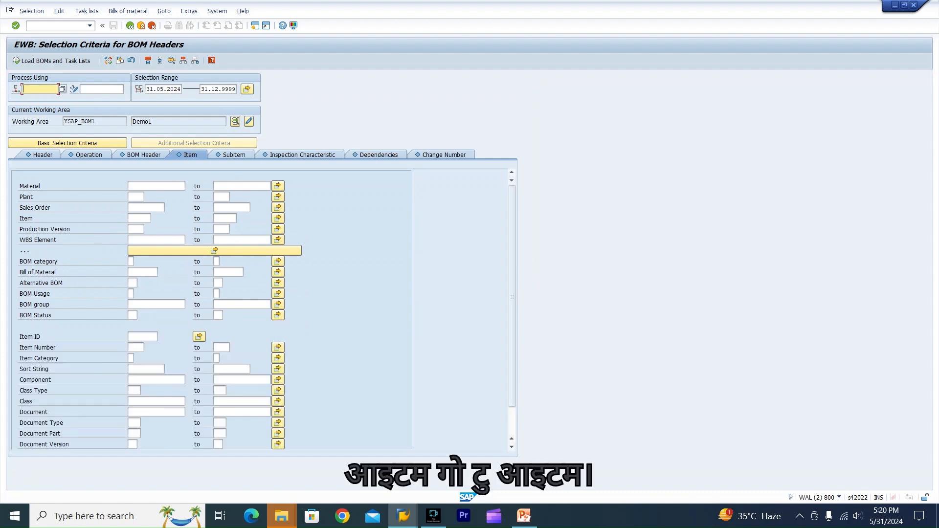
pyautogui.click(136, 197)
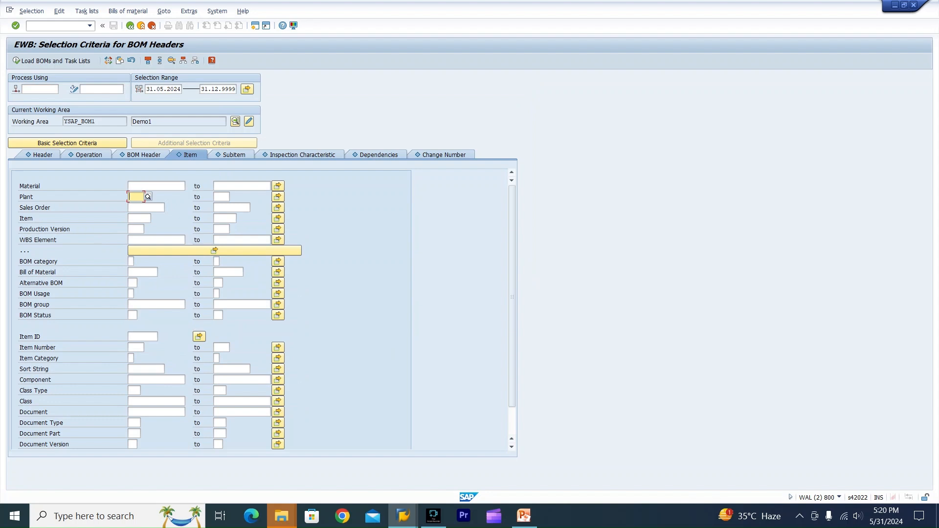
pyautogui.write('HCPL')
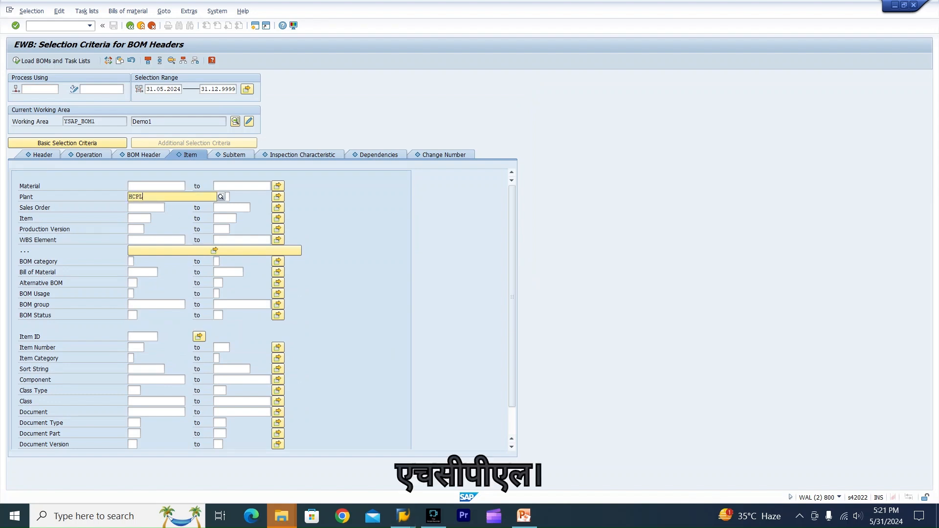
pyautogui.press('Down')
pyautogui.press('Return')
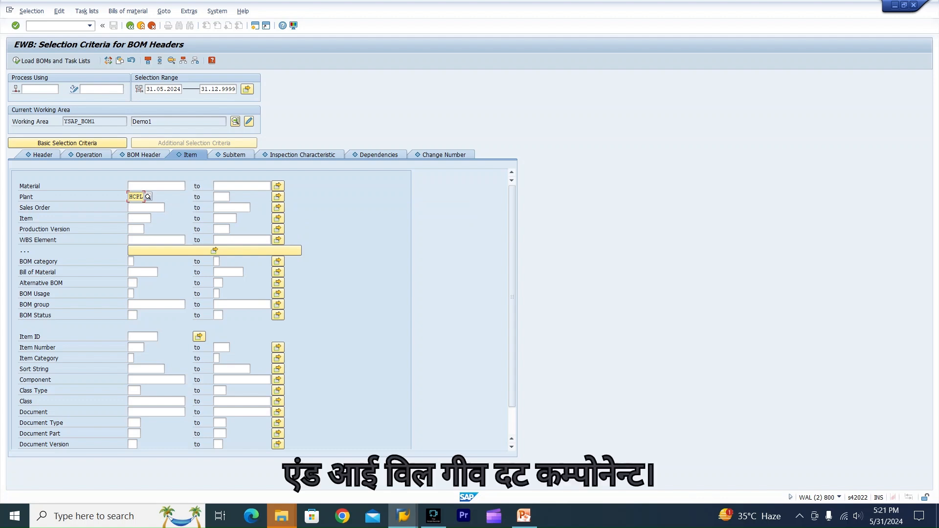
pyautogui.click(156, 380)
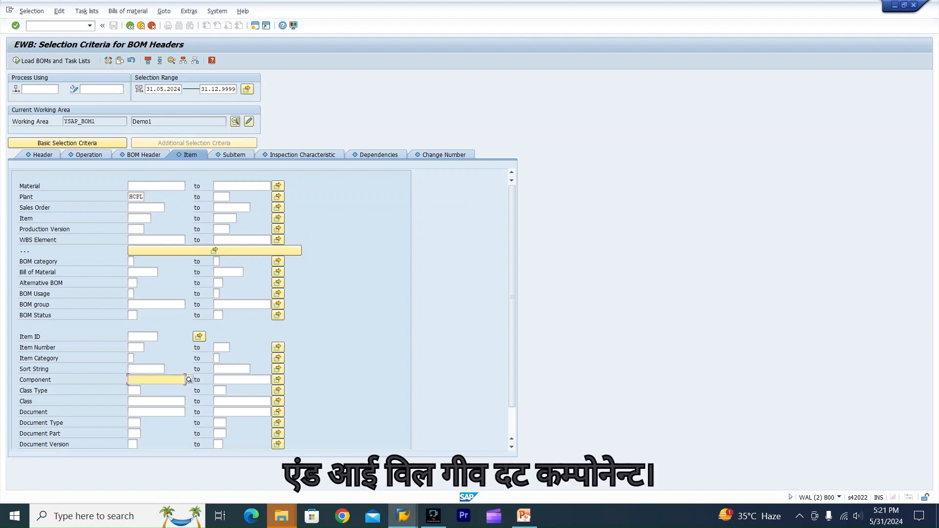
pyautogui.write('RM')
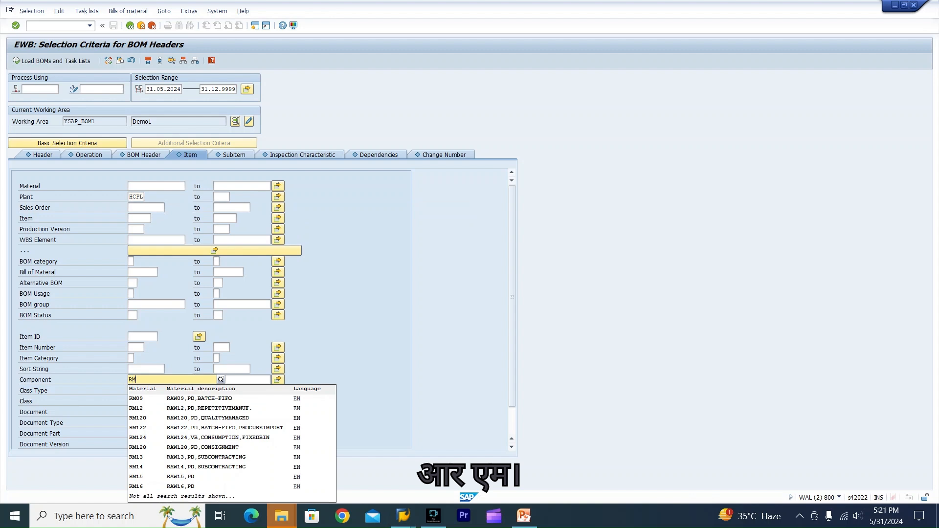
pyautogui.write('01')
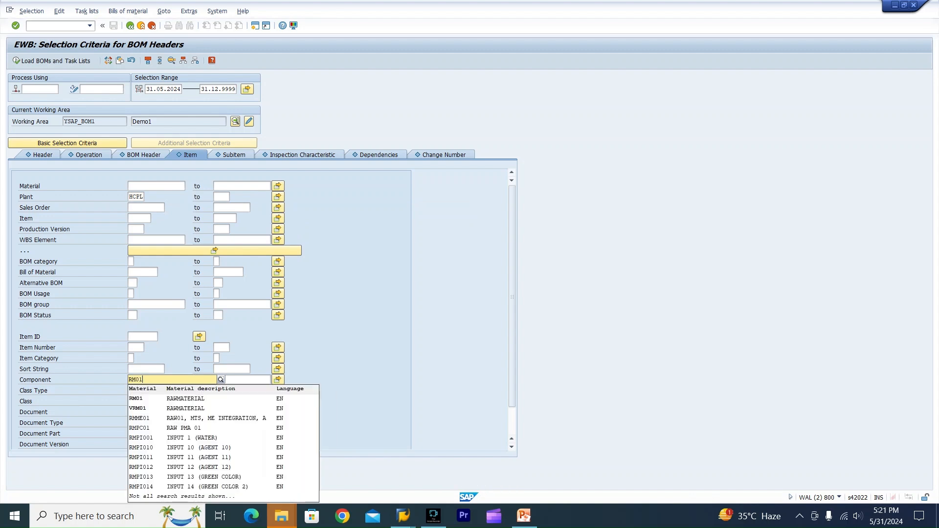
pyautogui.press('Down')
pyautogui.press('Return')
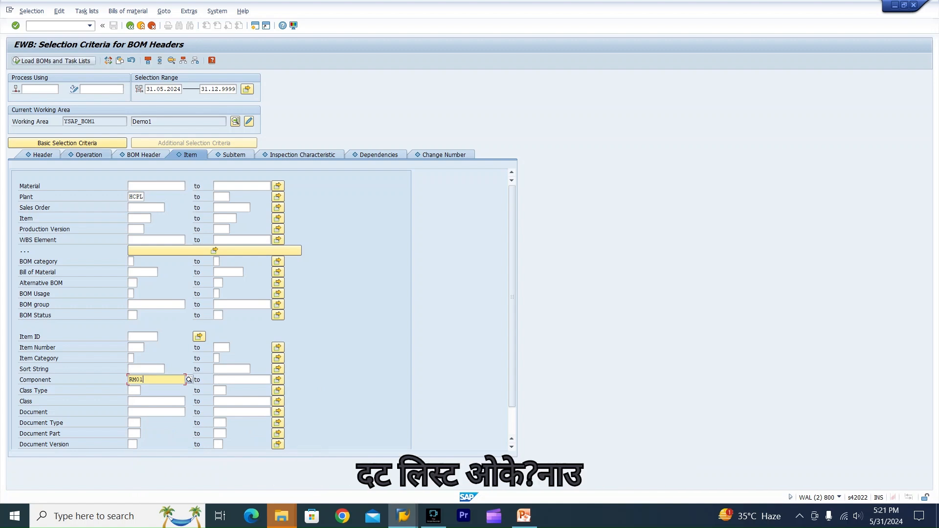
# Step: Load the BOMs and task lists and switch from the BOM headers to the items overview
pyautogui.click(55, 61)
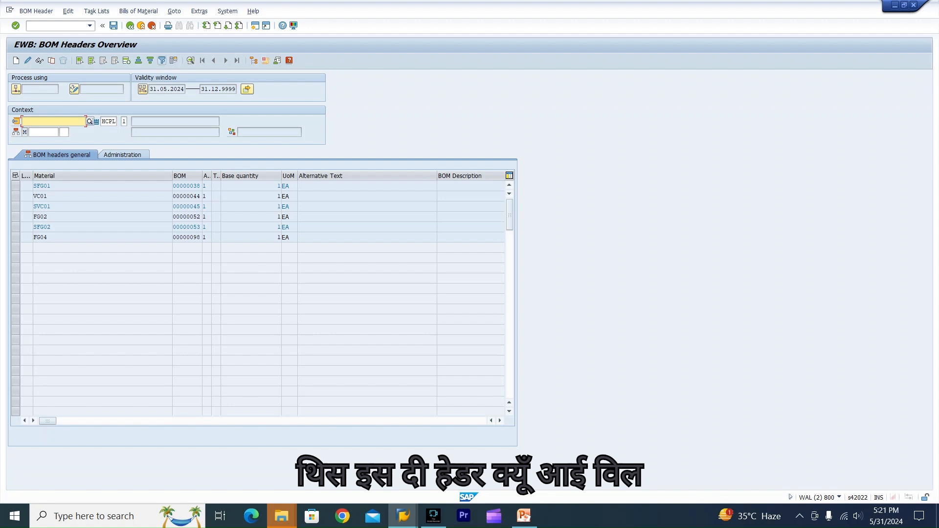
pyautogui.click(139, 11)
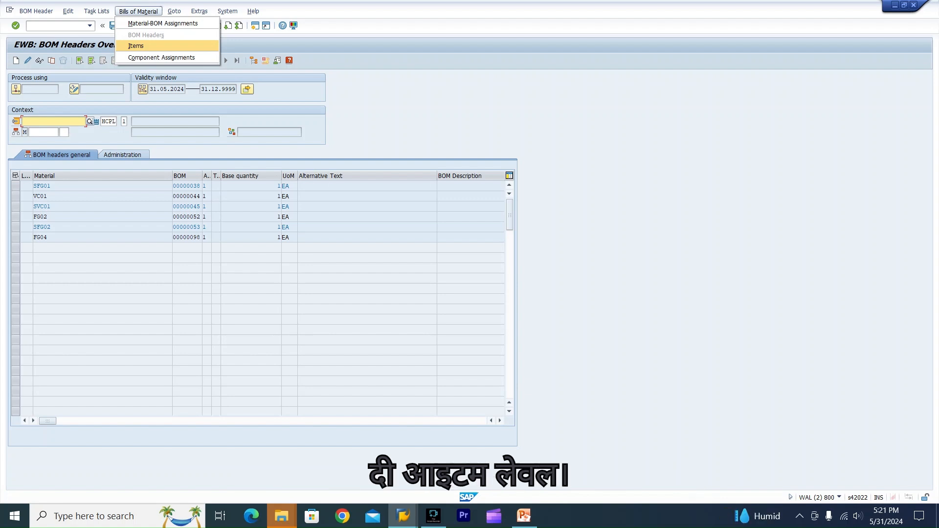
pyautogui.press('Return')
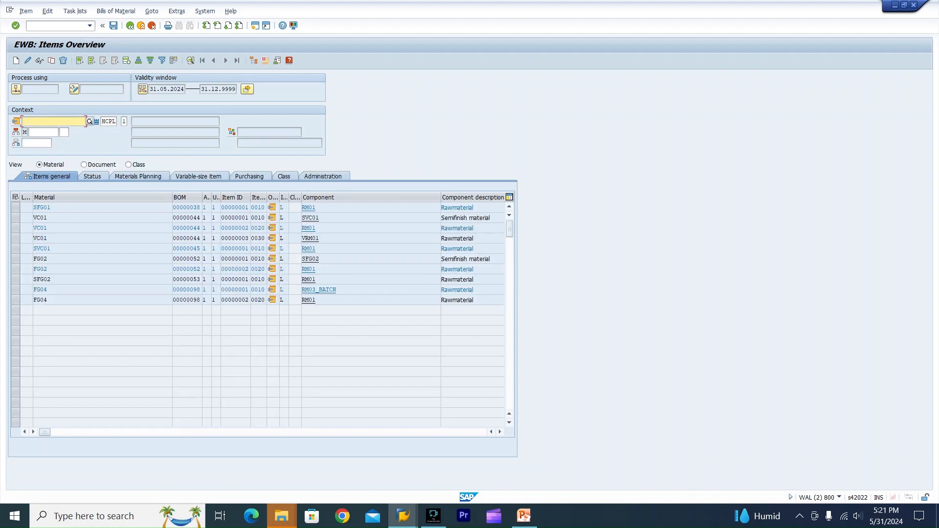
# Step: Filter the items overview by the Component column for RM01
pyautogui.click(444, 207)
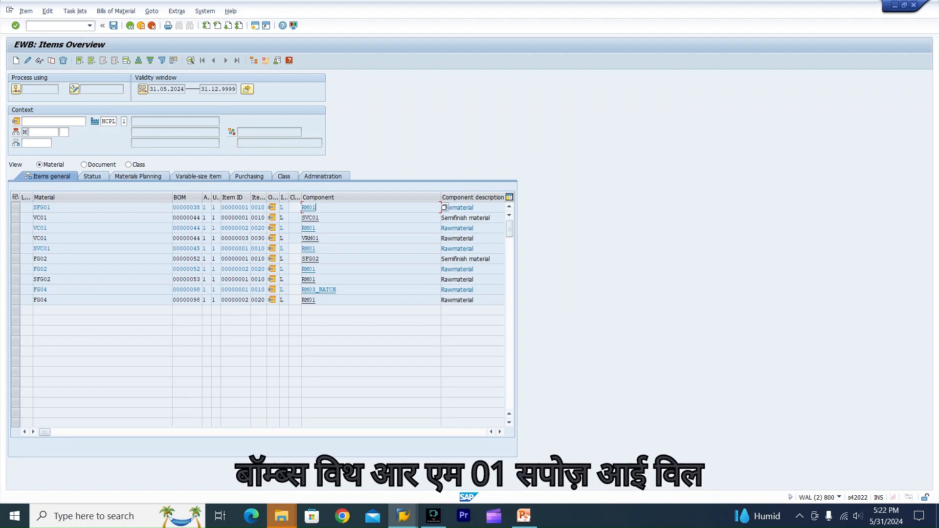
pyautogui.click(371, 198)
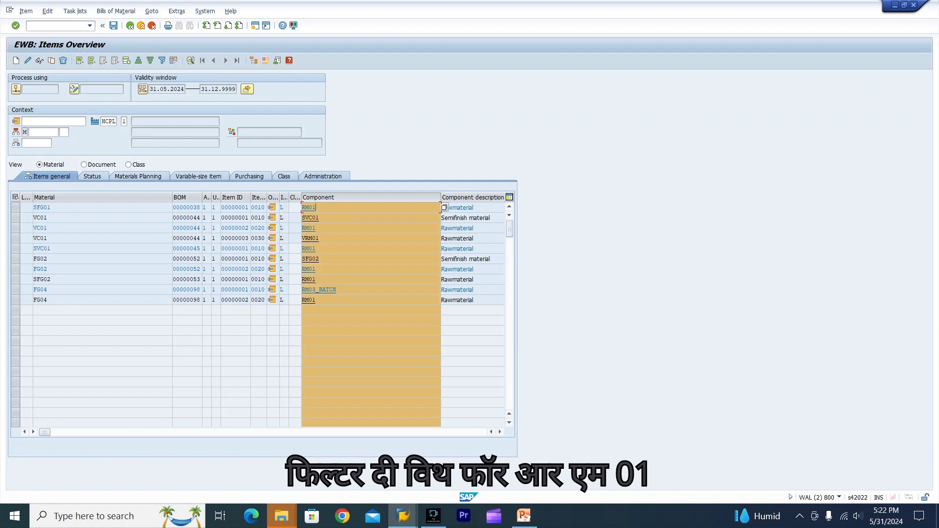
pyautogui.click(162, 60)
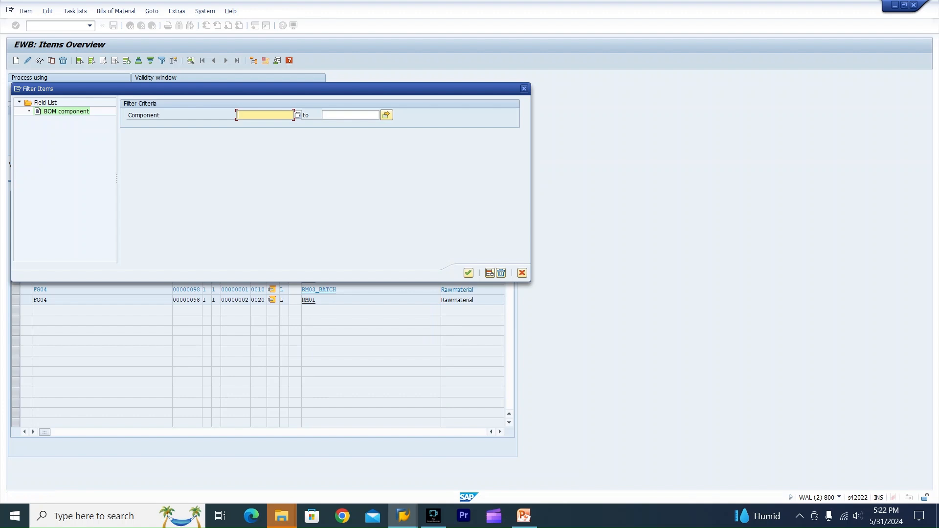
pyautogui.write('RM01')
pyautogui.press('Return')
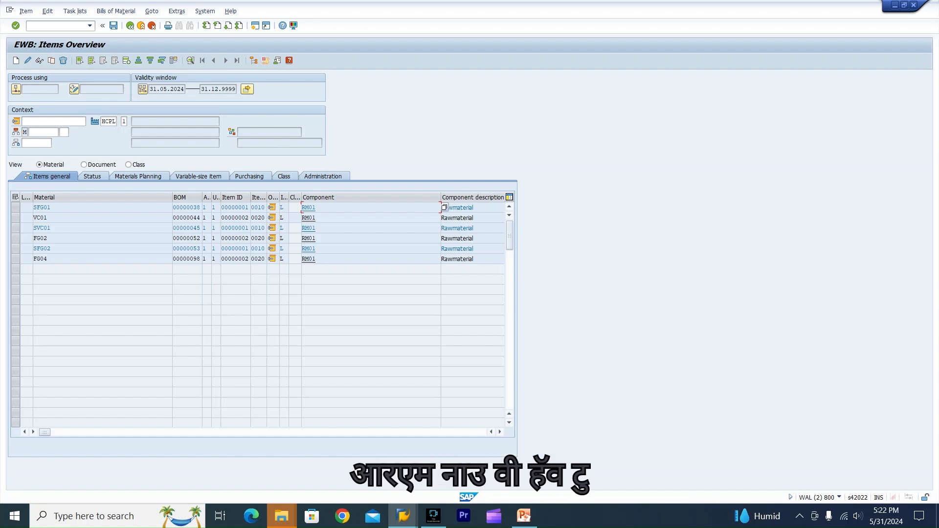
# Step: Put all listed RM01 items into change mode, using the change number copied from the change master session and key date 31.05.2024
pyautogui.click(16, 208)
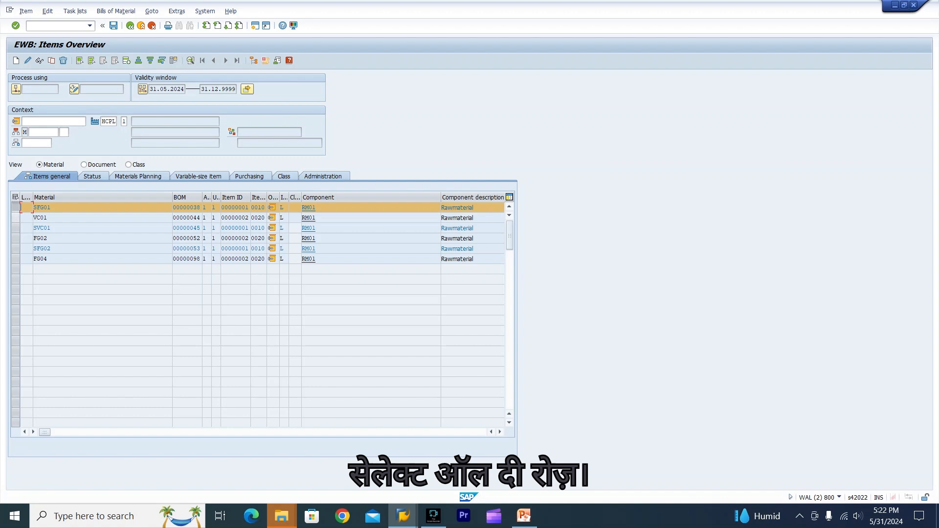
pyautogui.keyDown('ctrl'); pyautogui.click(15, 218); pyautogui.keyUp('ctrl')
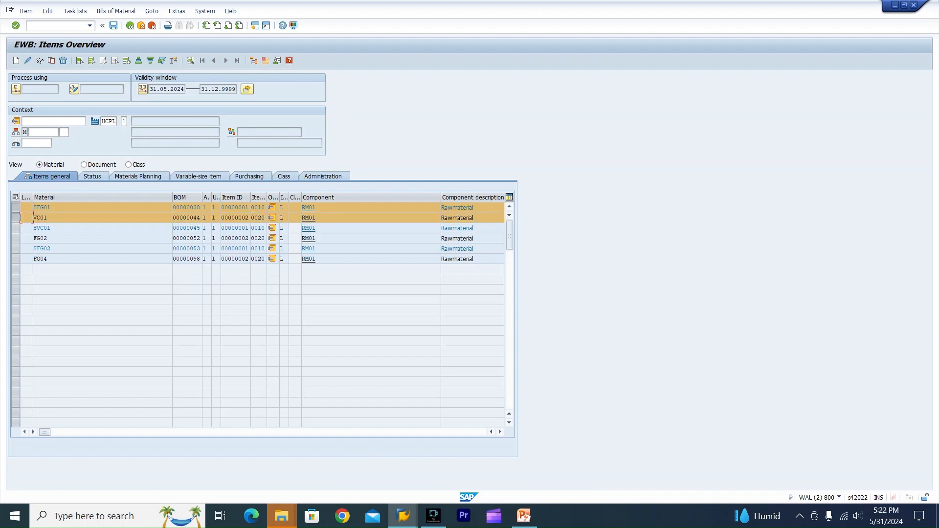
pyautogui.keyDown('ctrl'); pyautogui.click(15, 228); pyautogui.keyUp('ctrl')
pyautogui.keyDown('ctrl'); pyautogui.click(16, 238); pyautogui.keyUp('ctrl')
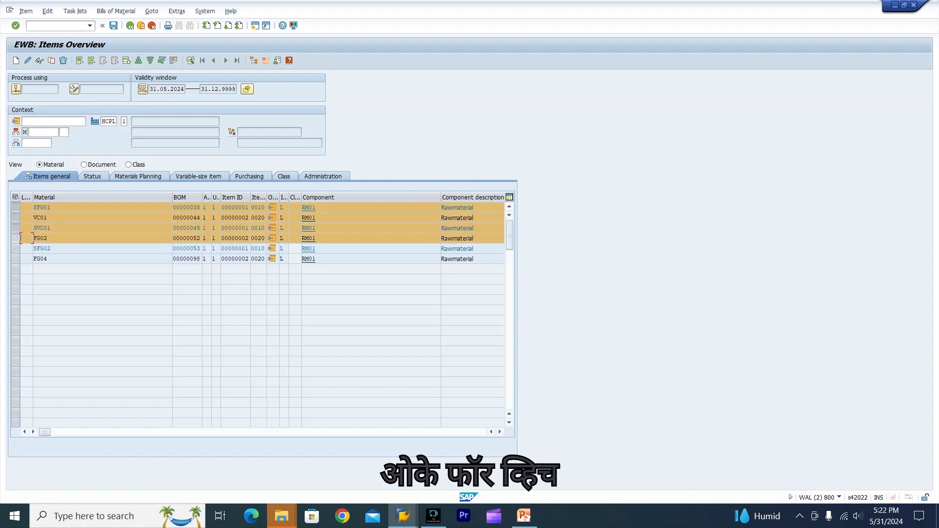
pyautogui.keyDown('ctrl'); pyautogui.click(16, 249); pyautogui.keyUp('ctrl')
pyautogui.keyDown('ctrl'); pyautogui.click(16, 259); pyautogui.keyUp('ctrl')
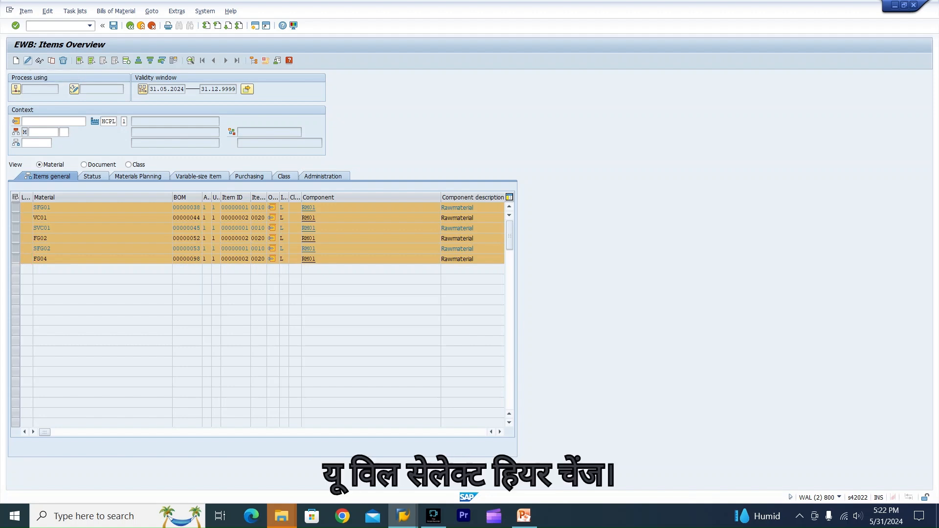
pyautogui.click(28, 60)
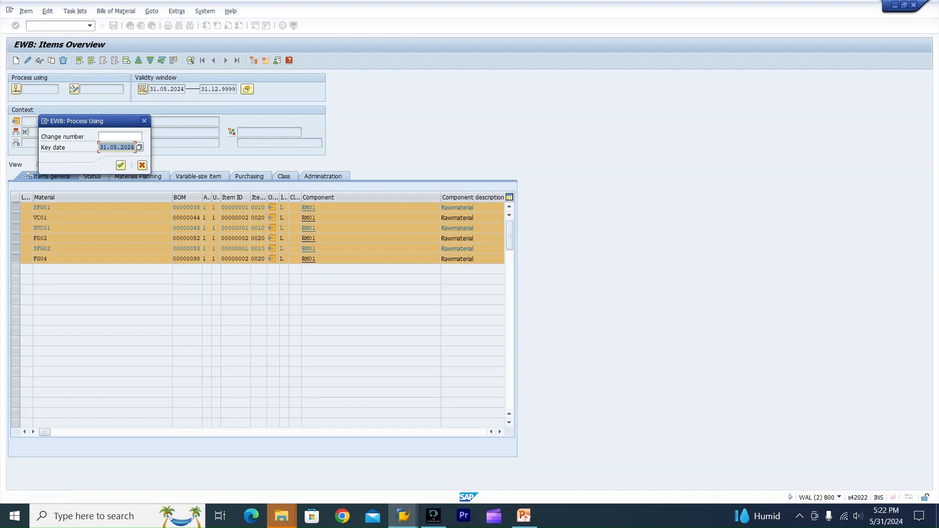
pyautogui.click(119, 137)
pyautogui.hotkey('alt', 'Tab')
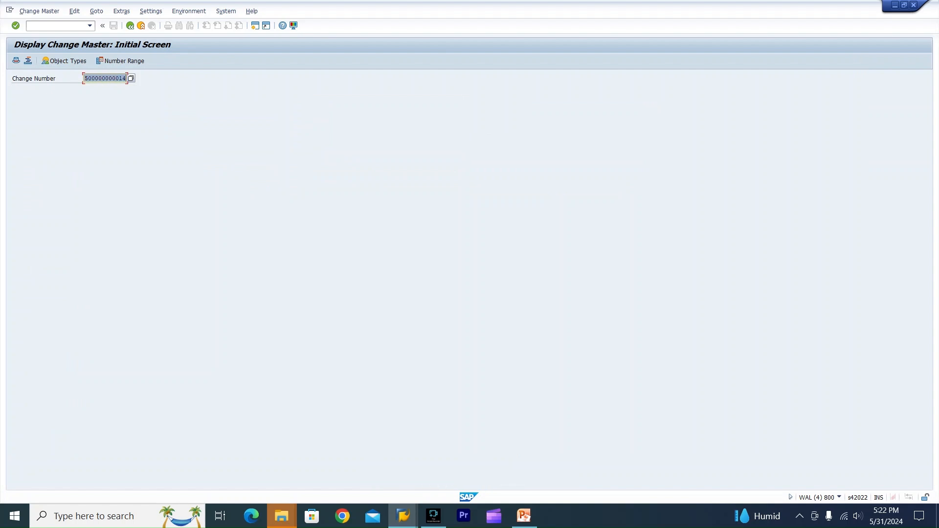
pyautogui.click(125, 78)
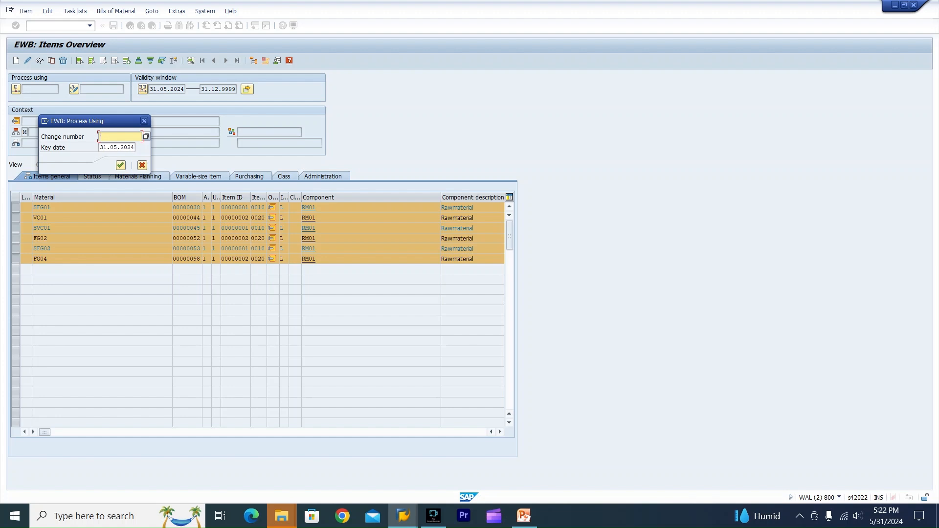
pyautogui.hotkey('ctrl', 'v')
pyautogui.press('Return')
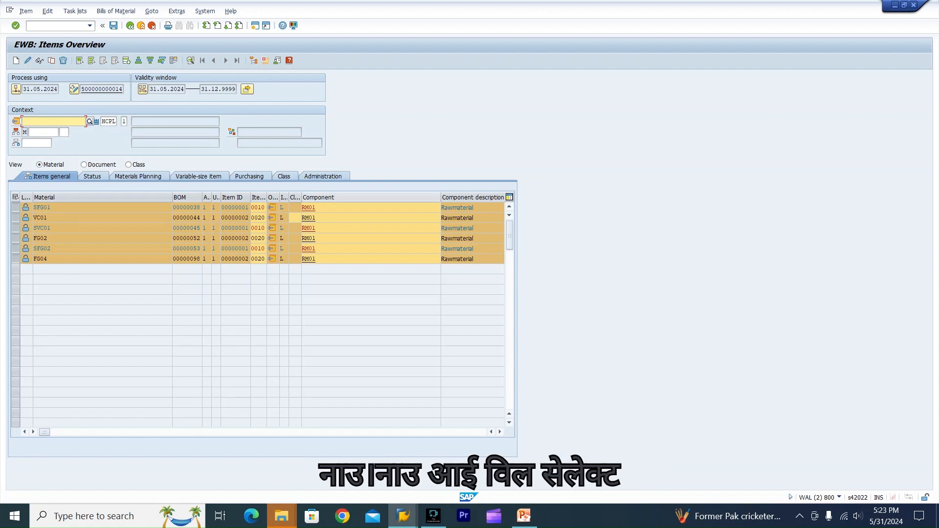
# Step: Start a mass change on the Component column of all marked items, with RM02 as the new value, and check the entry
pyautogui.click(342, 197)
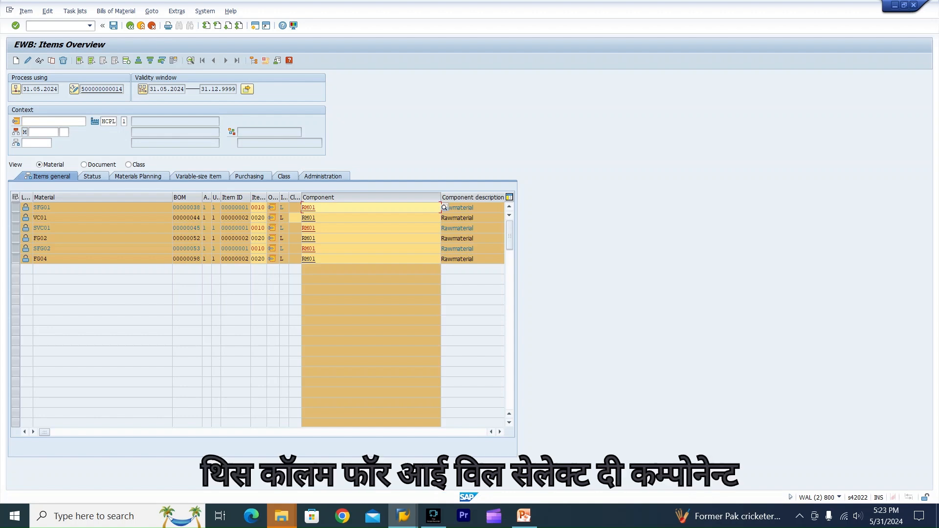
pyautogui.click(177, 11)
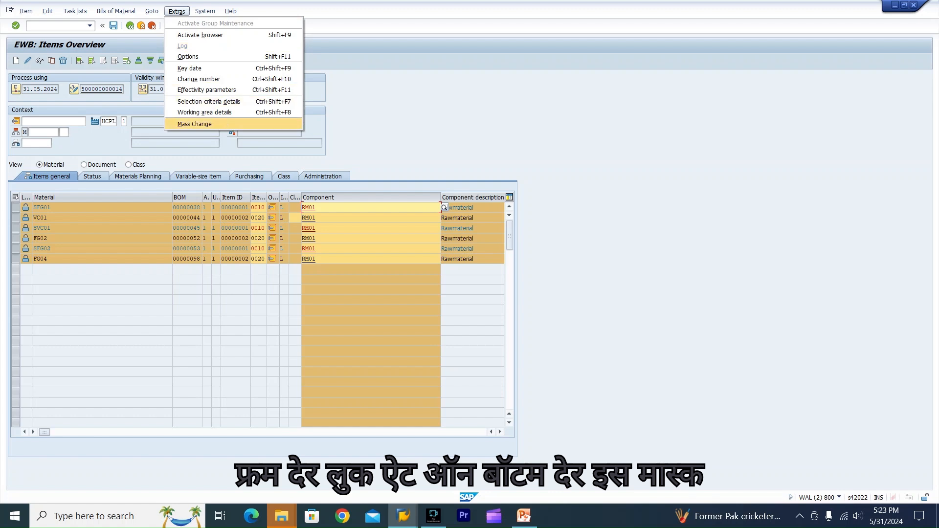
pyautogui.press('Return')
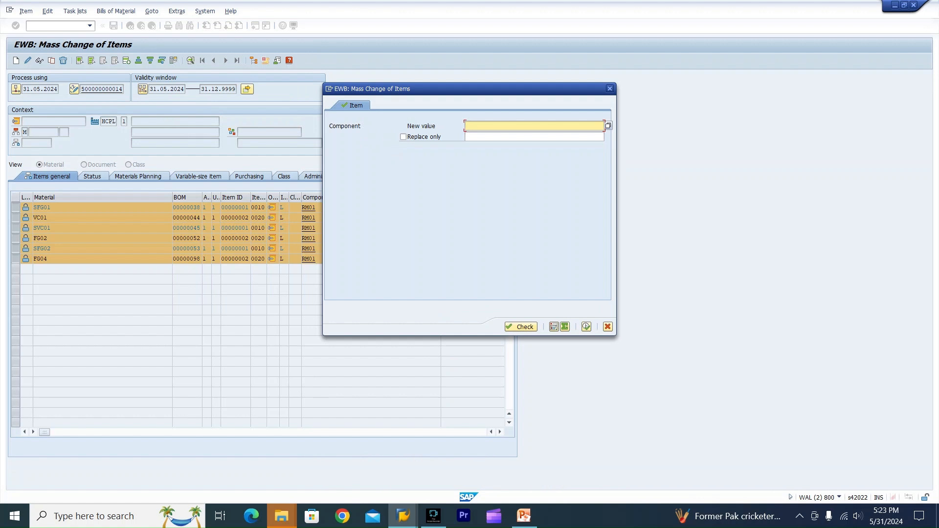
pyautogui.moveTo(481, 87); pyautogui.dragTo(523, 88)
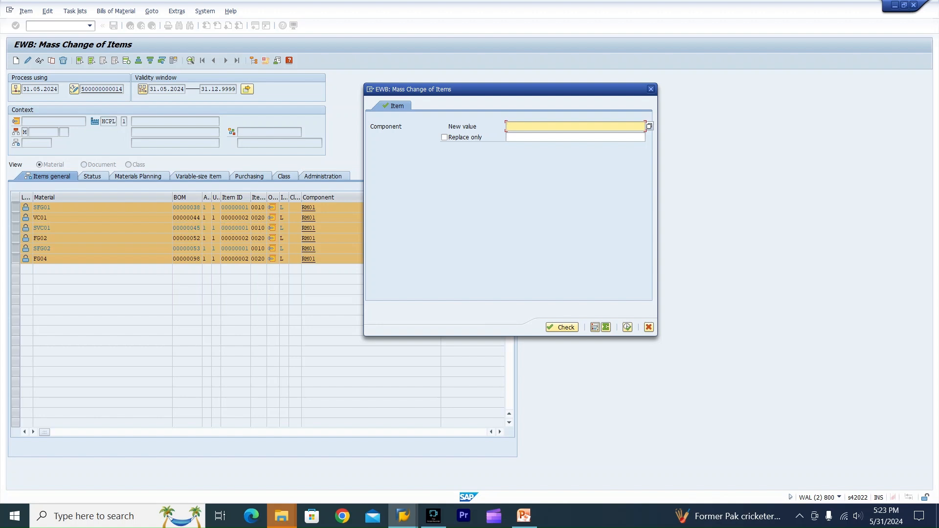
pyautogui.write('RM02')
pyautogui.click(563, 328)
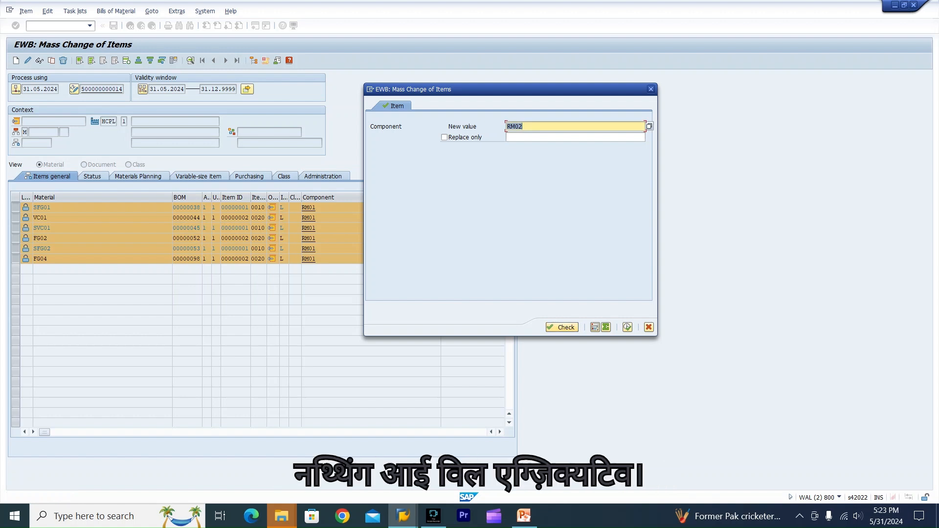
# Step: Execute the mass change of the items and save the worklist
pyautogui.click(628, 327)
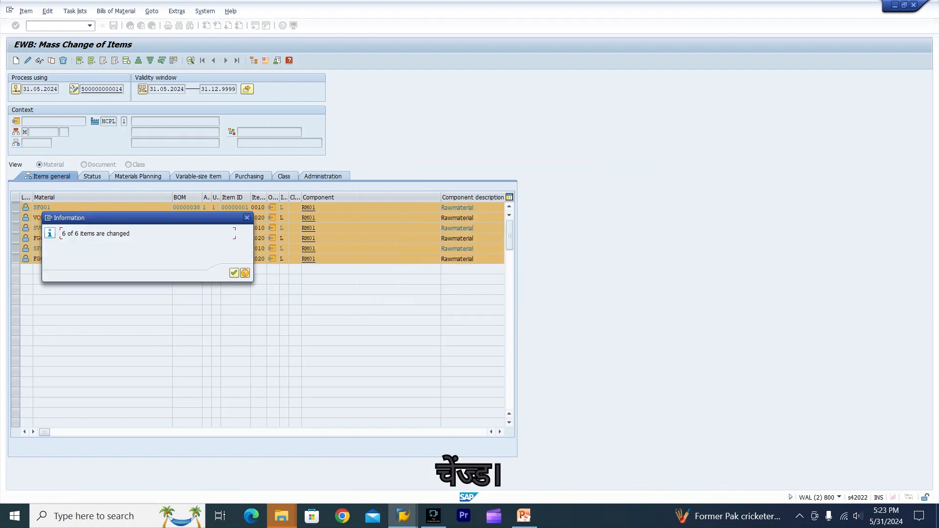
pyautogui.click(234, 273)
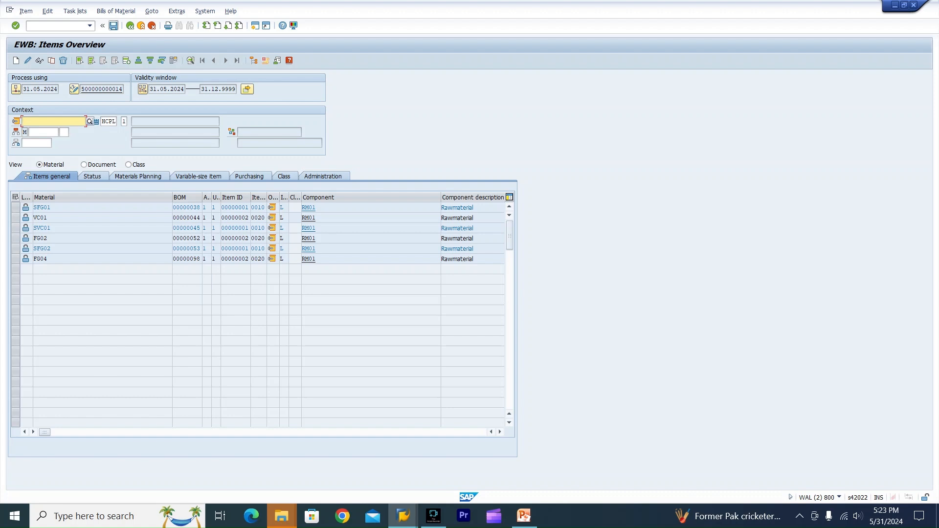
pyautogui.click(113, 25)
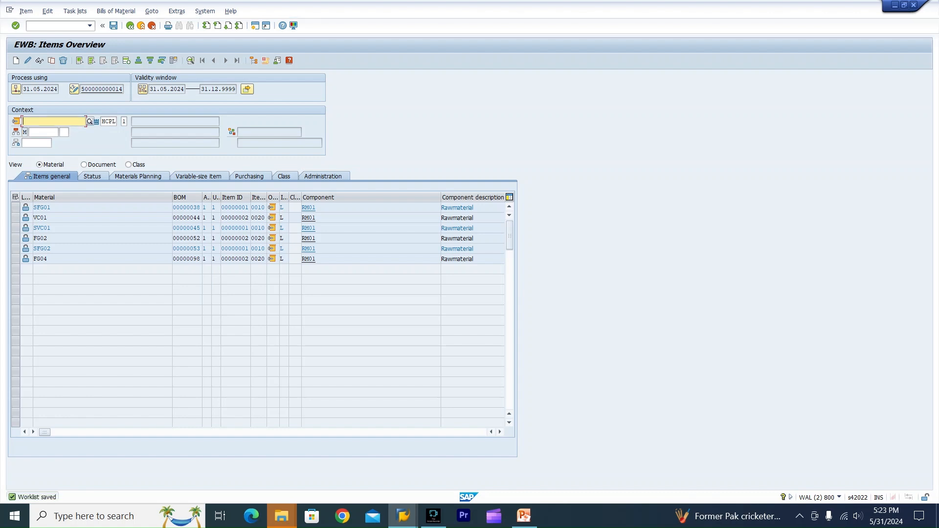
# Step: Recheck the items overview from the BOM headers overview, return to the headers and decline making a new selection
pyautogui.click(129, 25)
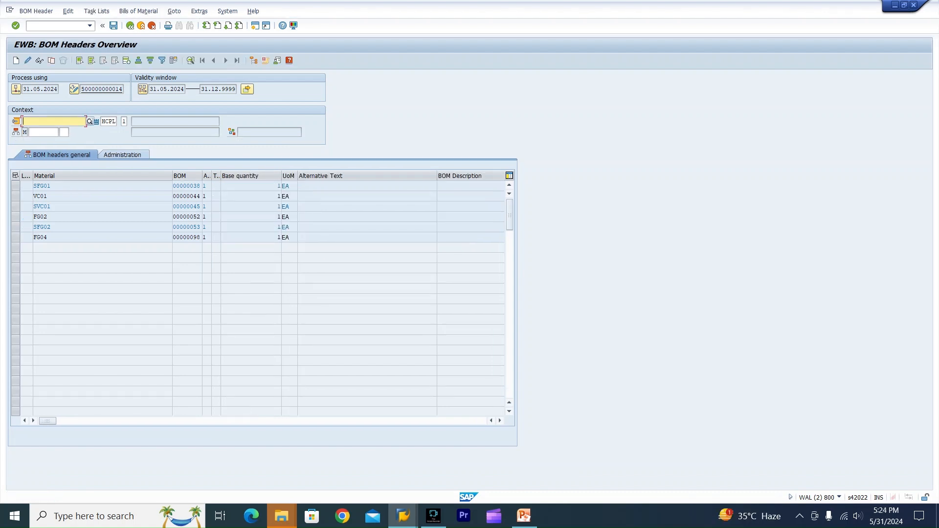
pyautogui.click(139, 11)
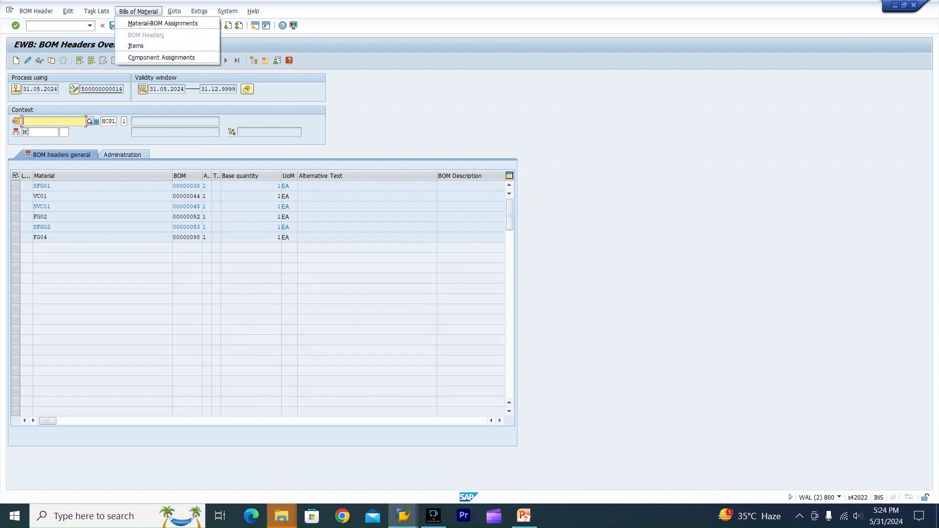
pyautogui.click(135, 46)
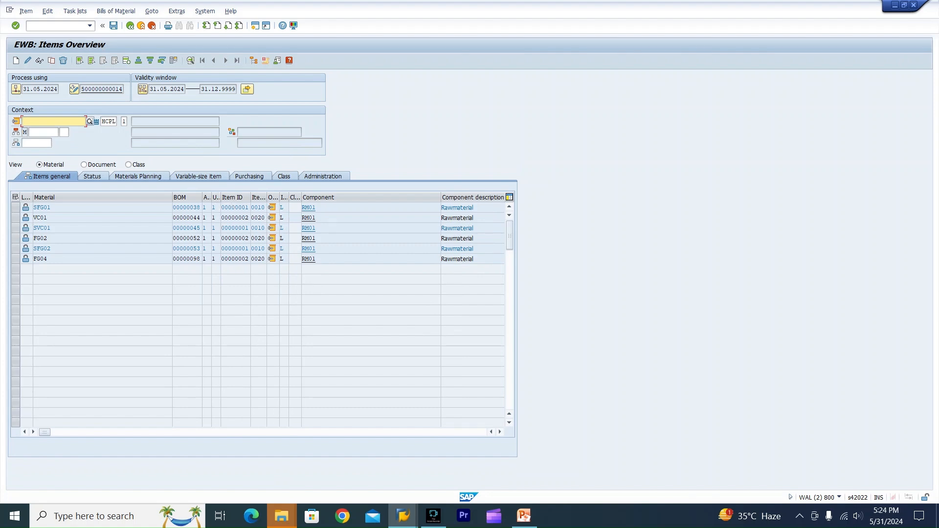
pyautogui.click(130, 25)
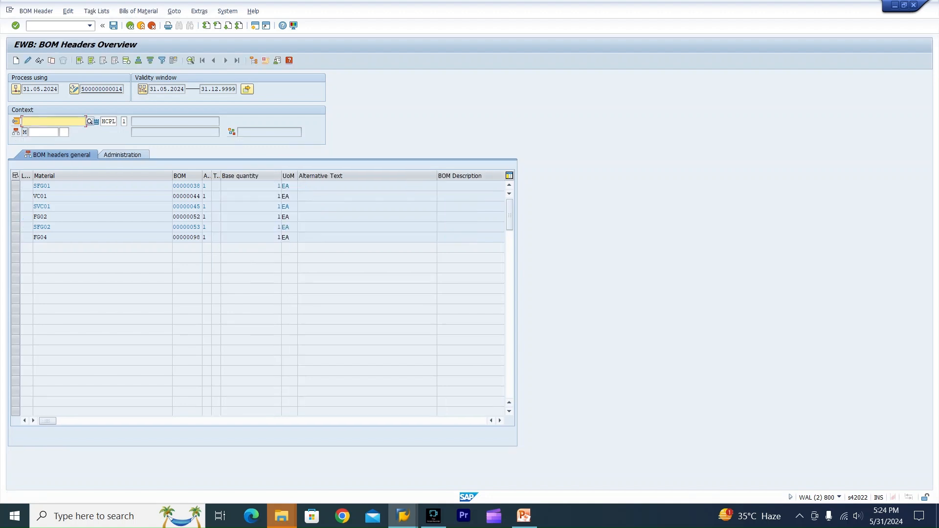
pyautogui.click(130, 25)
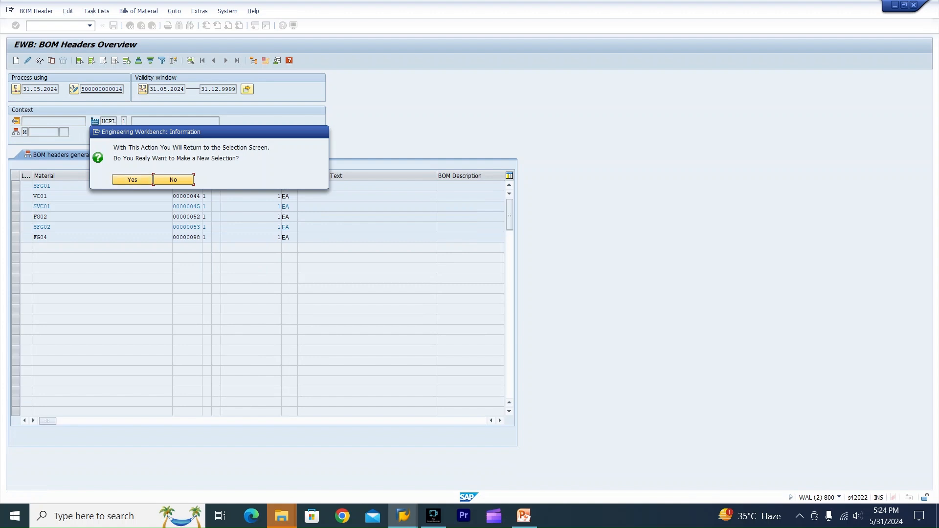
pyautogui.click(173, 180)
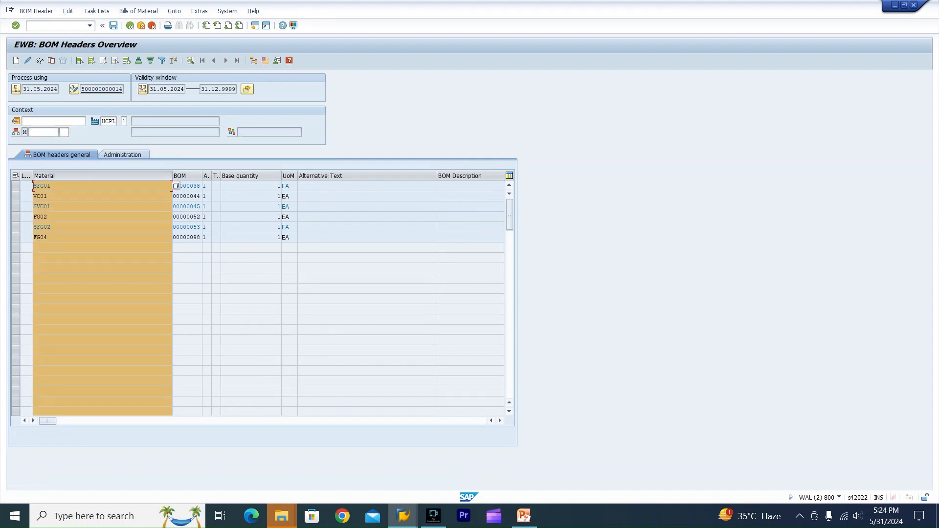
# Step: Mark the BOM headers SFG01, VC01, SVC01, FG02, SFG02 and FG04, inspect their items overview and return to the headers
pyautogui.click(221, 175)
pyautogui.click(88, 227)
pyautogui.click(16, 176)
pyautogui.click(15, 176)
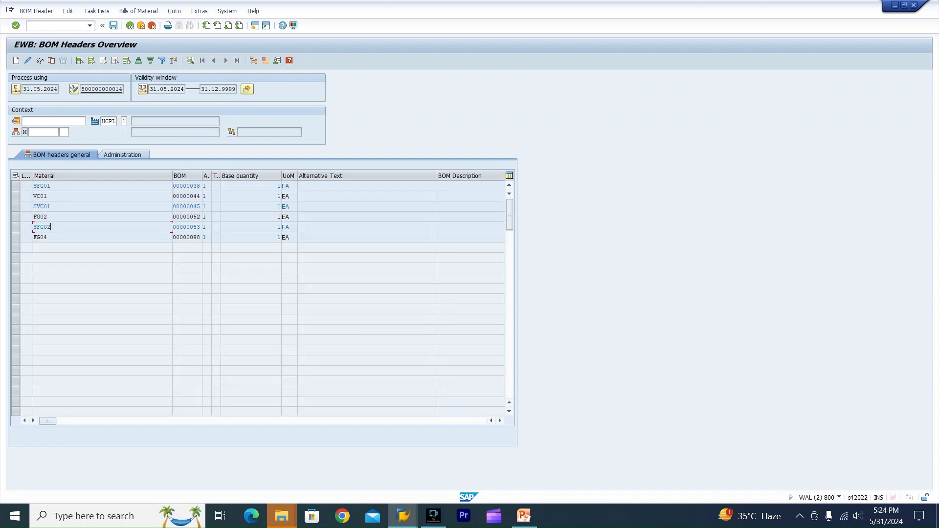
pyautogui.click(15, 196)
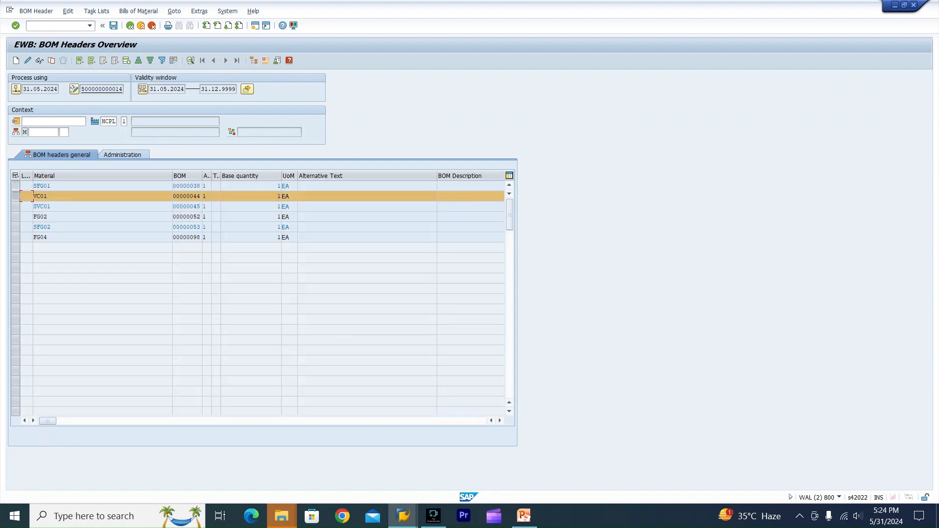
pyautogui.keyDown('ctrl'); pyautogui.click(15, 186); pyautogui.keyUp('ctrl')
pyautogui.keyDown('ctrl'); pyautogui.click(15, 196); pyautogui.keyUp('ctrl')
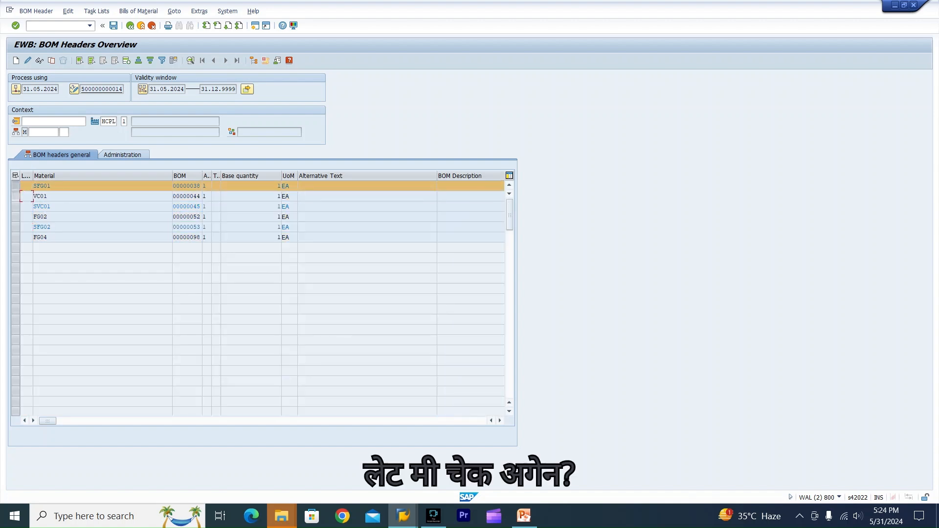
pyautogui.keyDown('ctrl'); pyautogui.click(15, 196); pyautogui.keyUp('ctrl')
pyautogui.keyDown('ctrl'); pyautogui.click(16, 207); pyautogui.keyUp('ctrl')
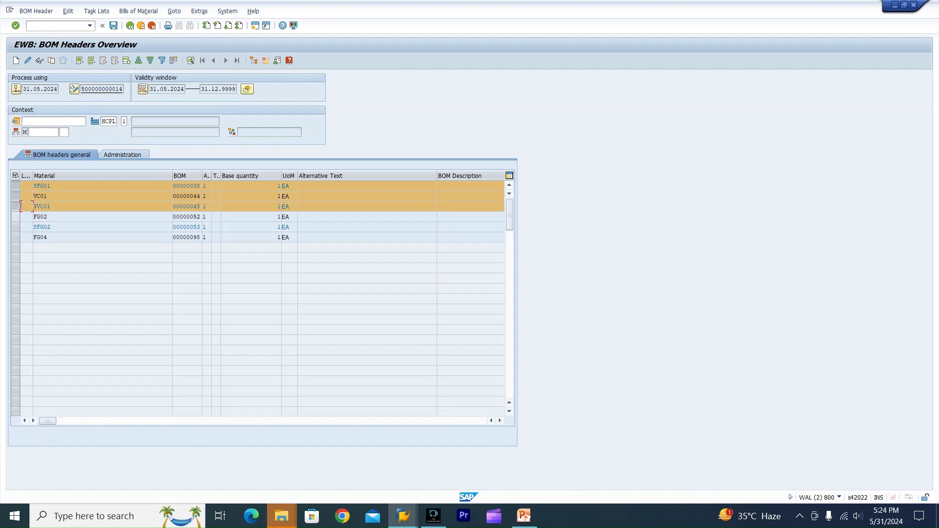
pyautogui.keyDown('ctrl'); pyautogui.click(15, 217); pyautogui.keyUp('ctrl')
pyautogui.keyDown('ctrl'); pyautogui.click(16, 227); pyautogui.keyUp('ctrl')
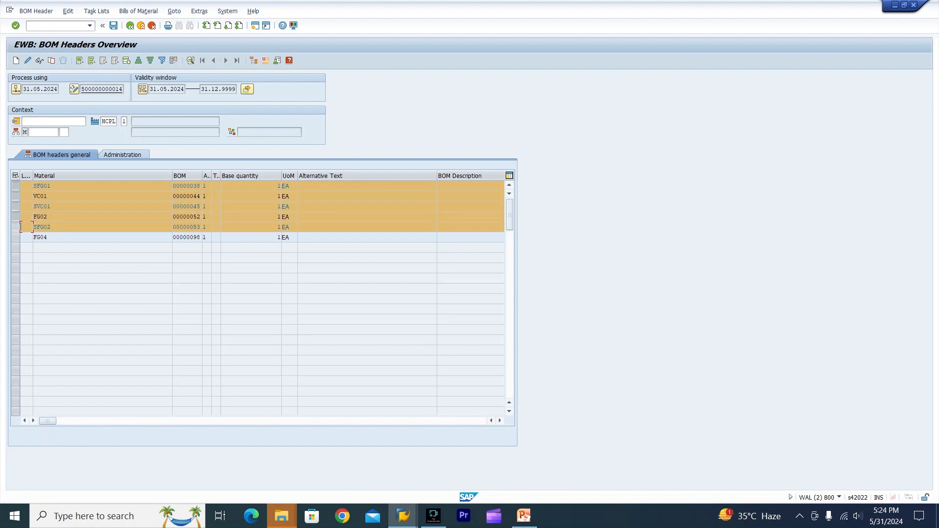
pyautogui.keyDown('ctrl'); pyautogui.click(15, 238); pyautogui.keyUp('ctrl')
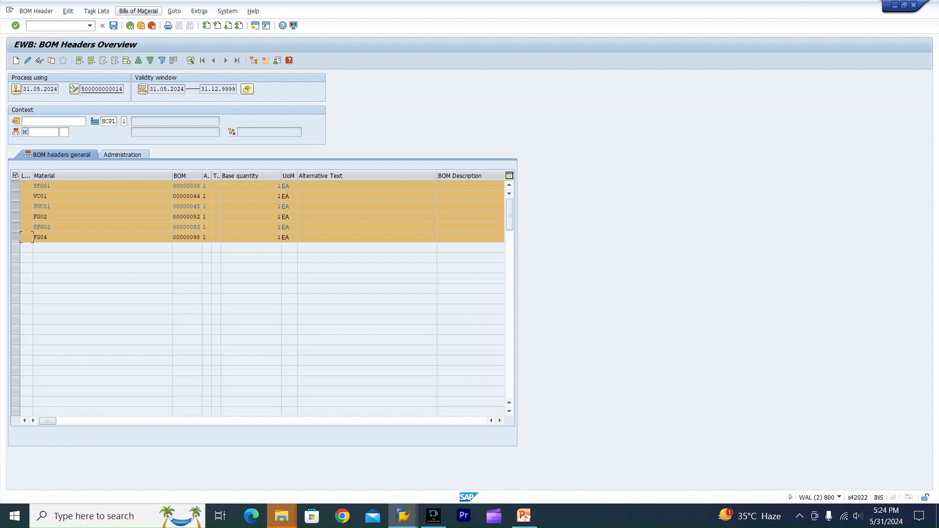
pyautogui.click(138, 11)
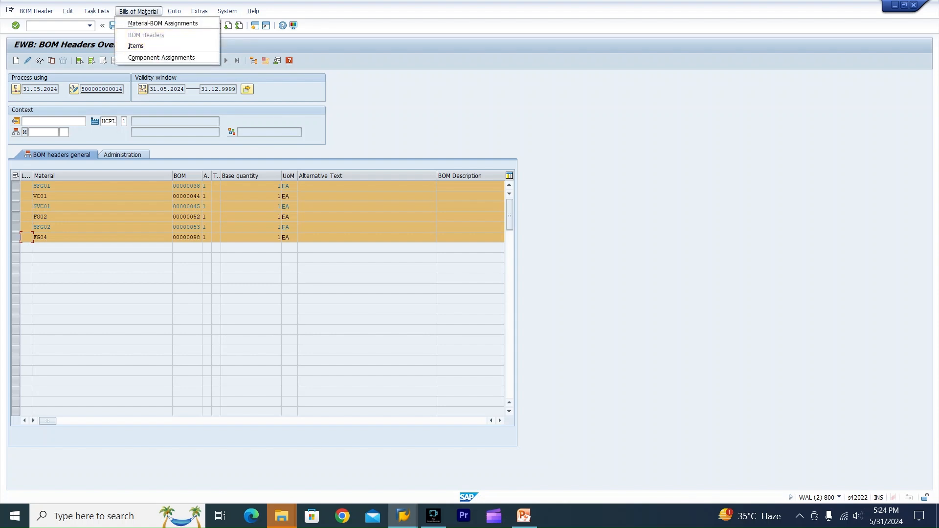
pyautogui.click(136, 46)
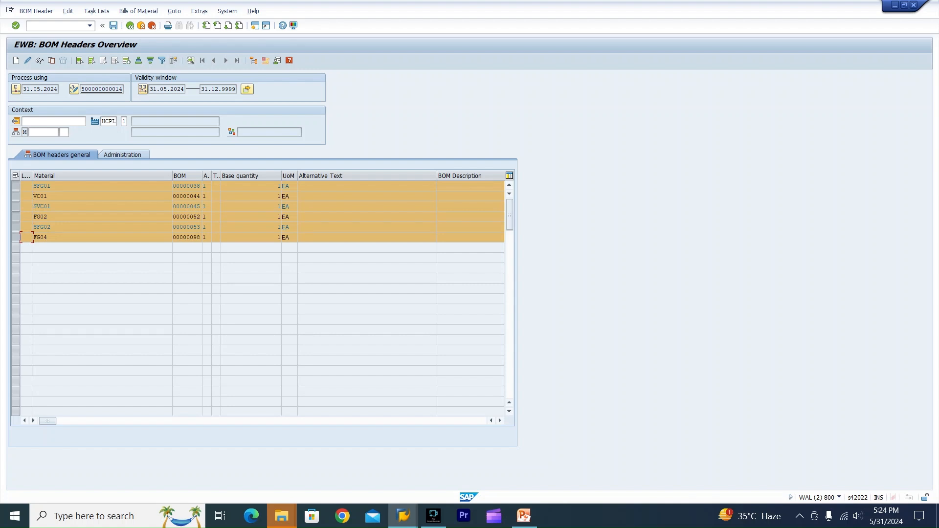
pyautogui.click(138, 11)
pyautogui.click(136, 46)
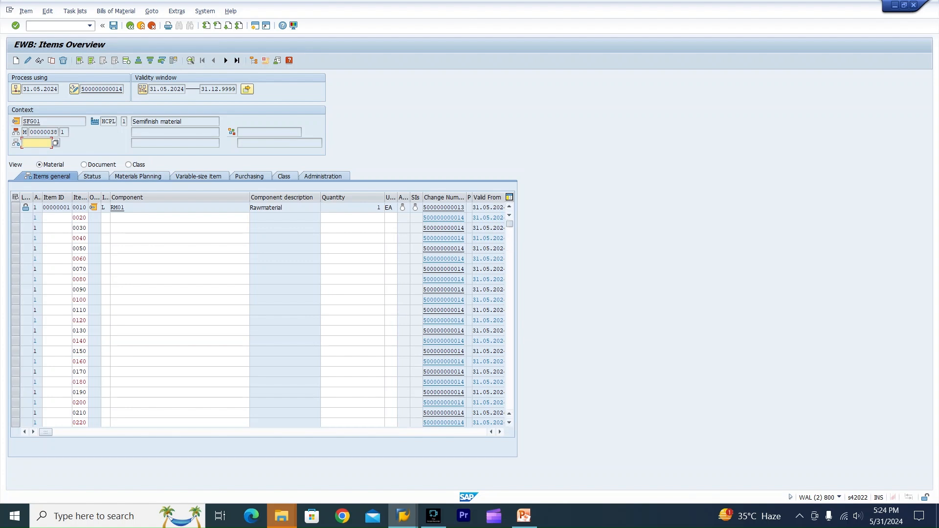
pyautogui.press('F3')
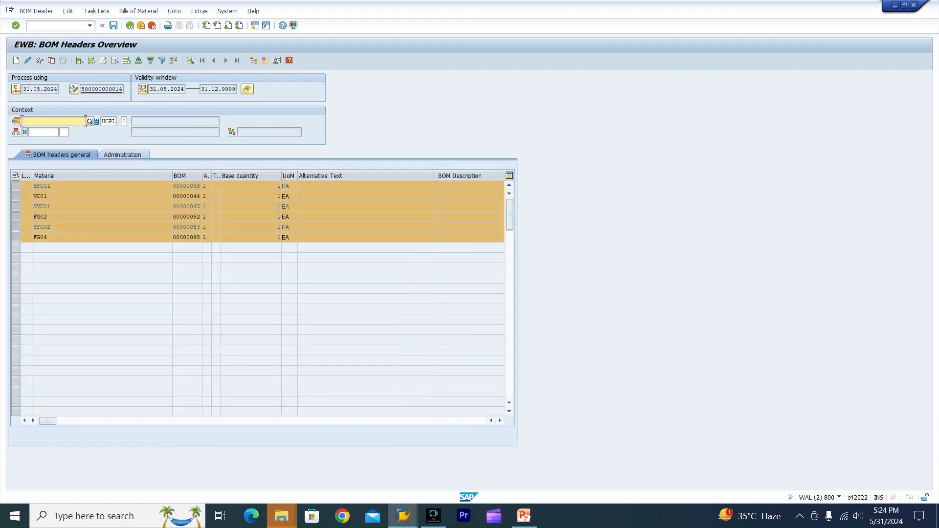
# Step: Copy material SFG01 from the BOM headers list and open transaction CS03 in a new session
pyautogui.click(170, 237)
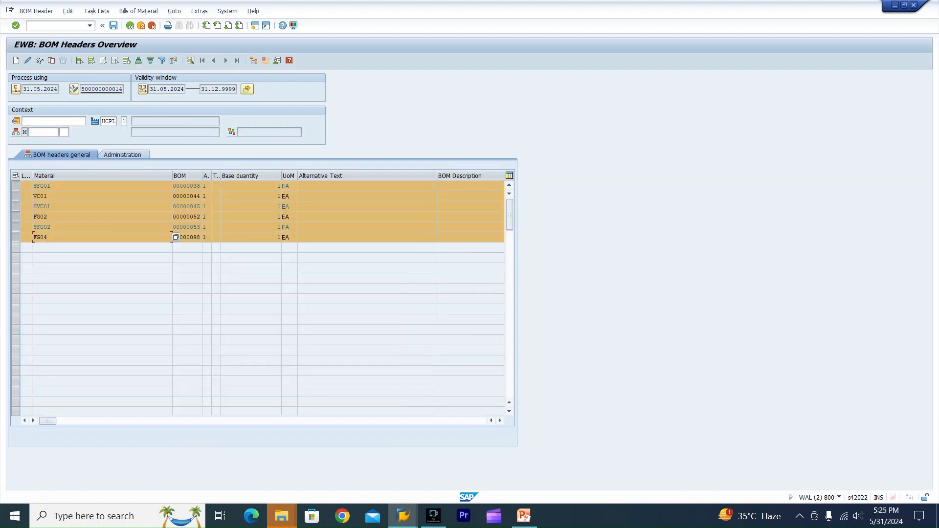
pyautogui.doubleClick(173, 186)
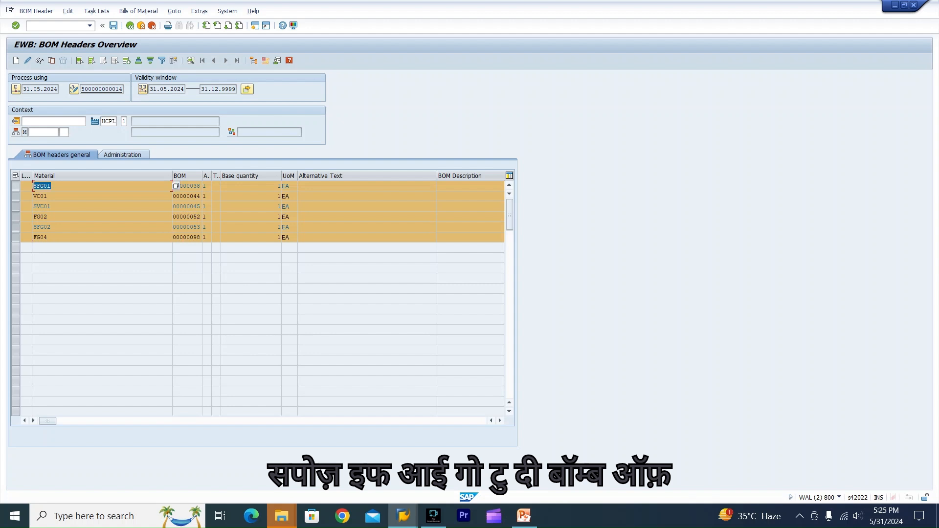
pyautogui.click(34, 186)
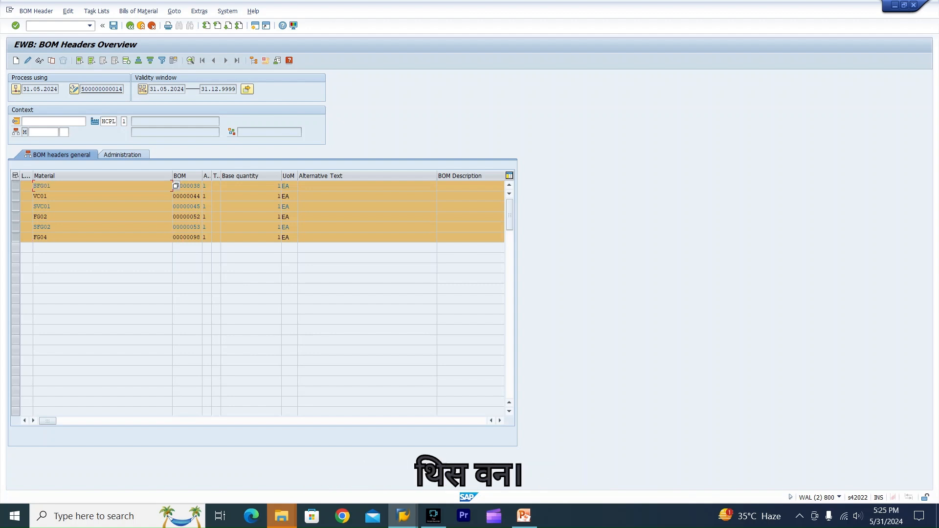
pyautogui.click(56, 26)
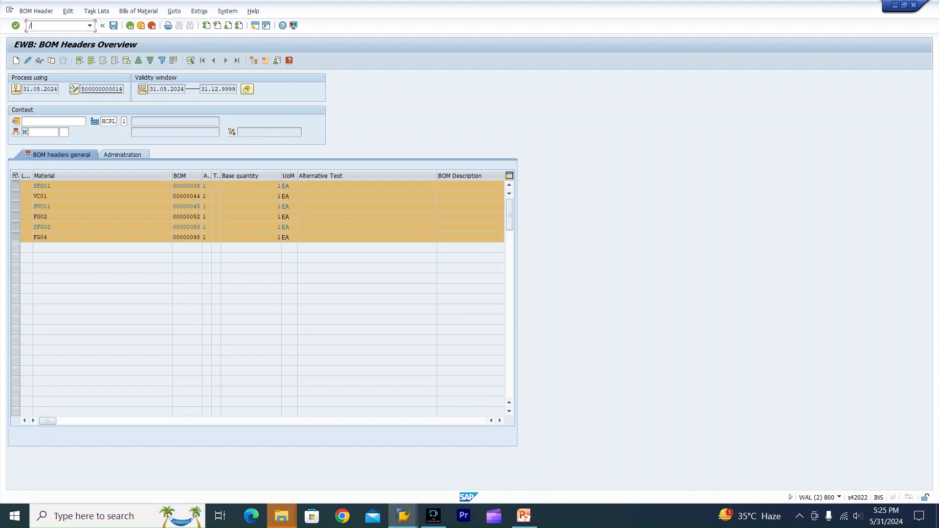
pyautogui.write('cs03')
pyautogui.press('Return')
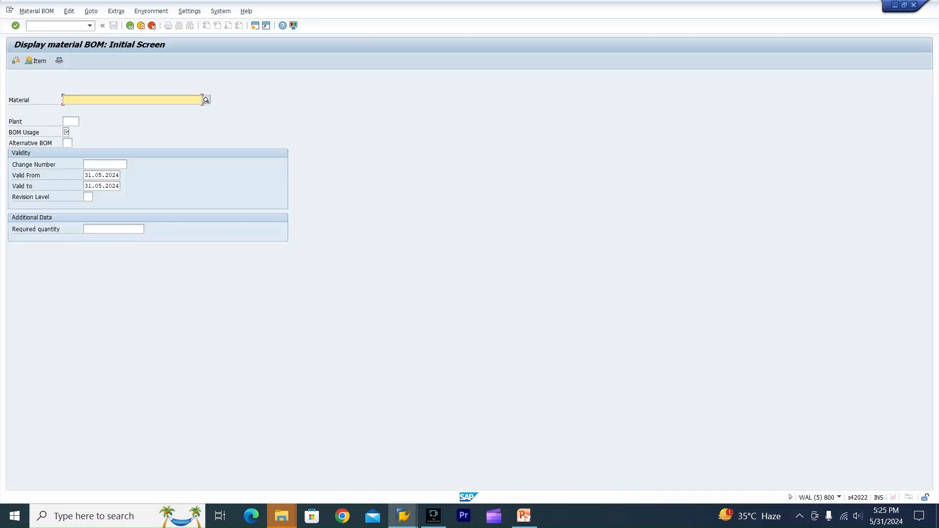
# Step: Display the BOM of material SFG01 in plant HCPL with BOM usage 1 and check the component of item 0010
pyautogui.write('SFG01')
pyautogui.press('Tab')
pyautogui.press('Tab')
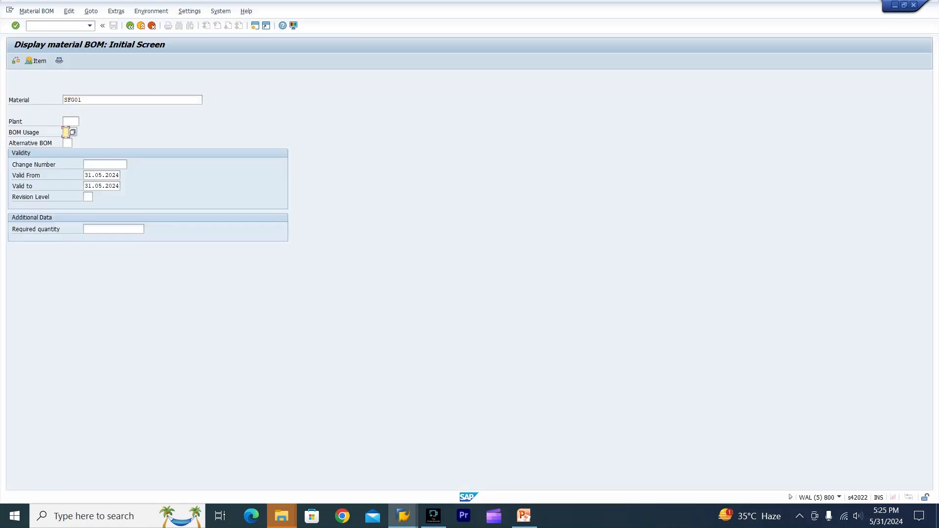
pyautogui.hotkey('shift', 'Tab')
pyautogui.press('BackSpace')
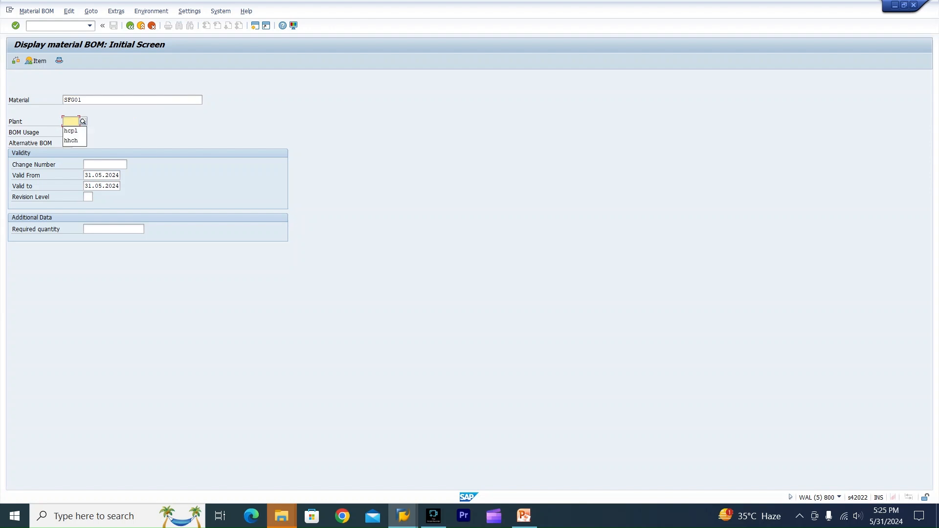
pyautogui.press('Down')
pyautogui.press('Return')
pyautogui.press('Tab')
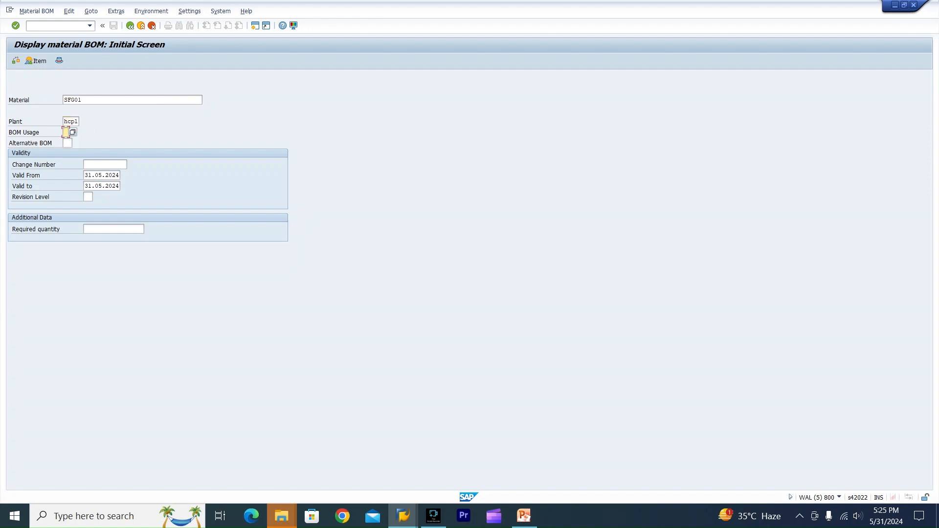
pyautogui.write('1')
pyautogui.press('Return')
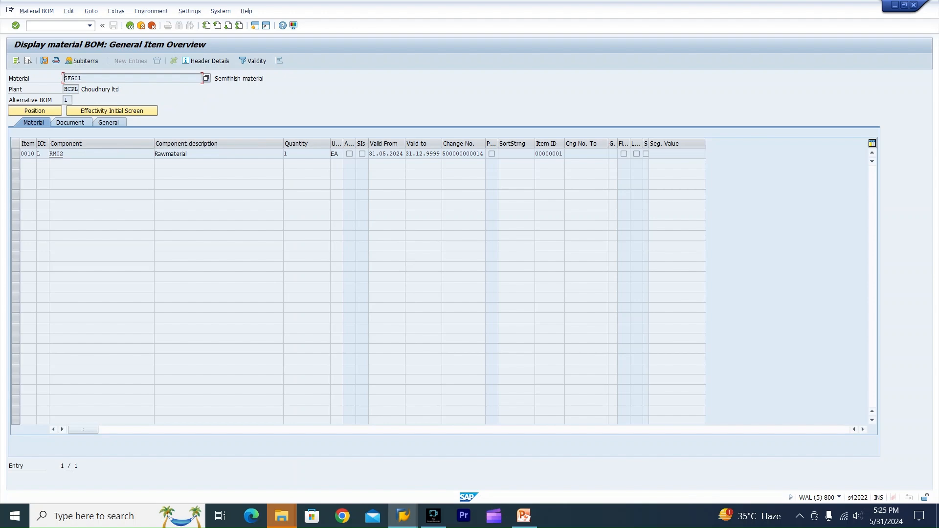
pyautogui.click(63, 154)
# Step: Switch back to the Engineering Workbench session and save the worklist again from the BOM headers overview
pyautogui.hotkey('alt', 'Tab')
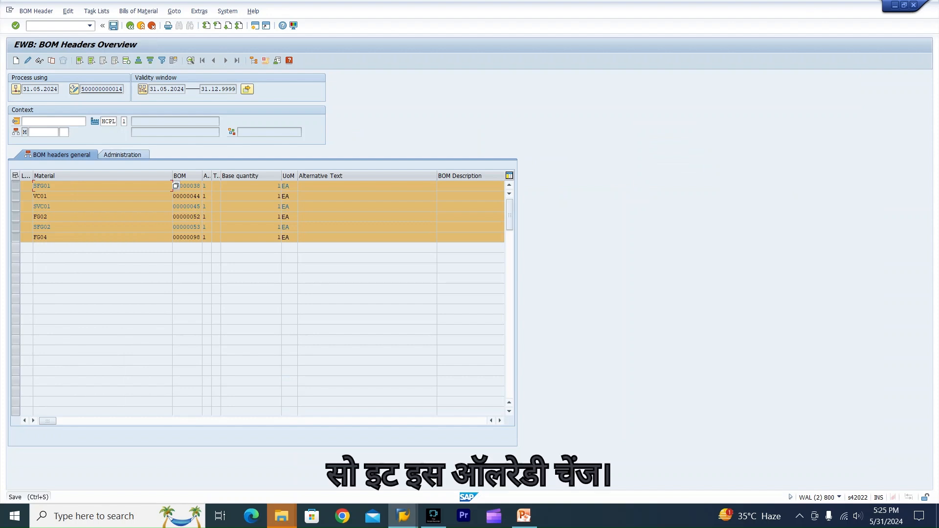
pyautogui.click(113, 25)
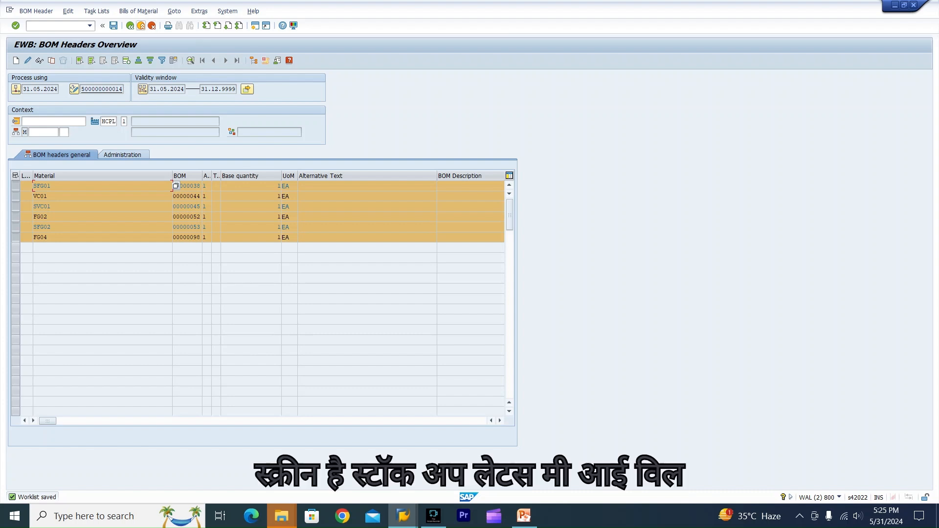
# Step: Leave the Engineering Workbench transaction and start it again with working area YSAP_BOM1
pyautogui.click(152, 25)
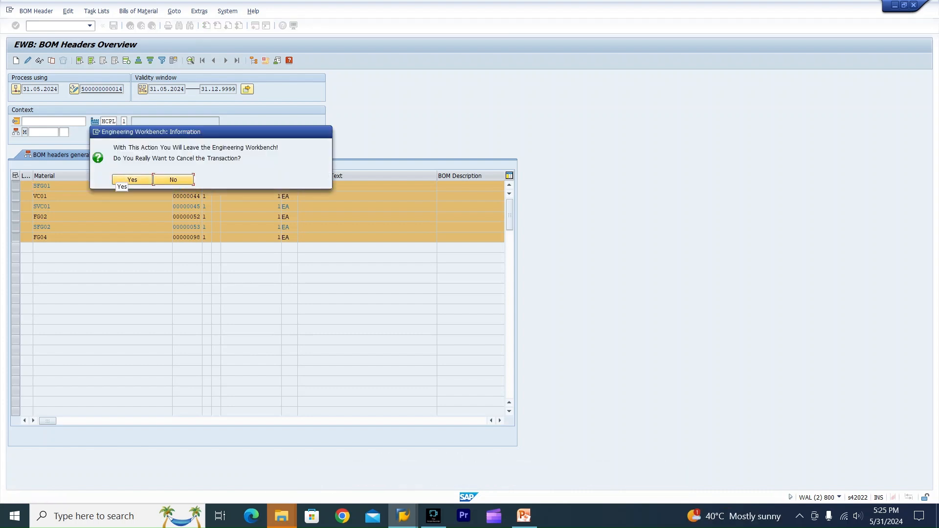
pyautogui.click(132, 180)
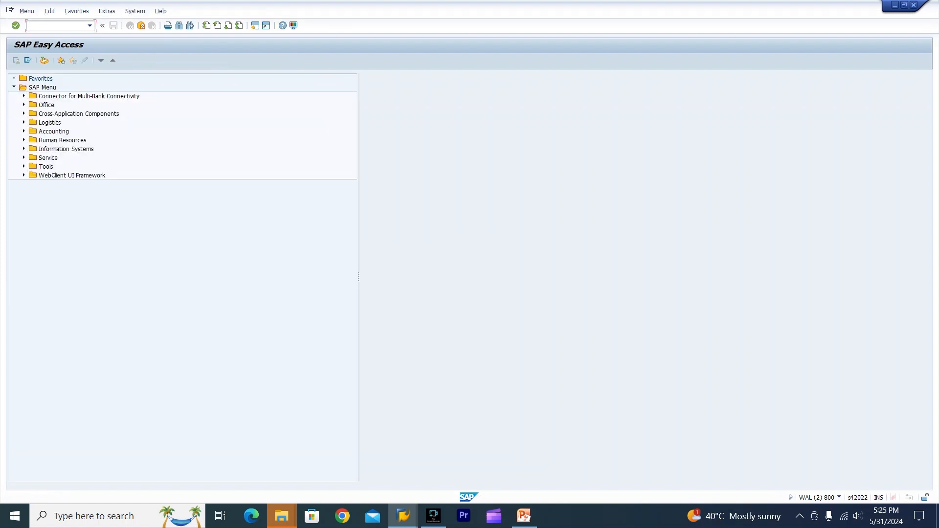
pyautogui.write('cs2')
pyautogui.press('BackSpace')
pyautogui.write('wb')
pyautogui.press('Return')
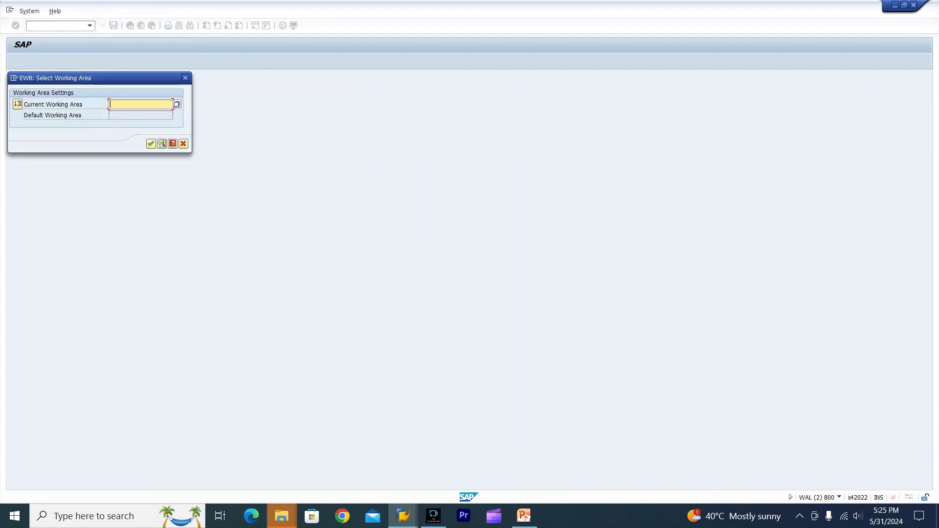
pyautogui.press('Down')
pyautogui.press('Up')
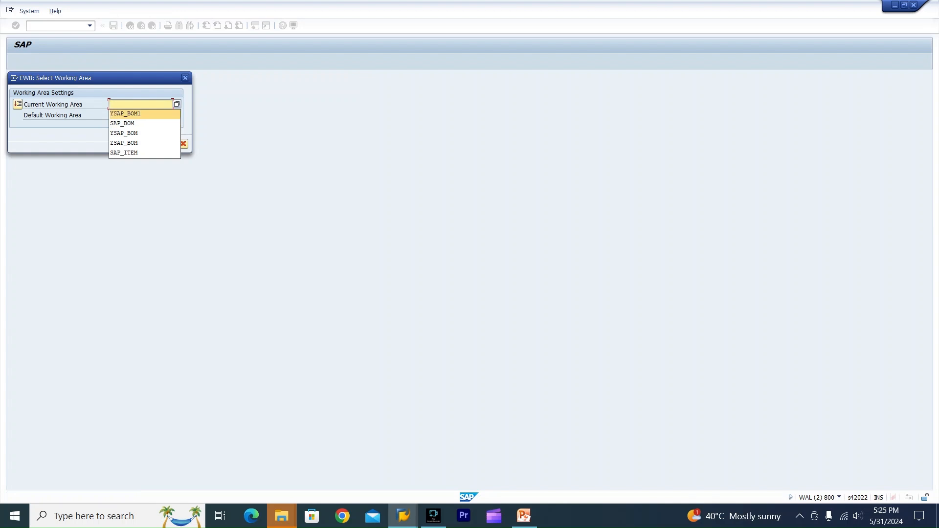
pyautogui.press('Return')
pyautogui.press('Return')
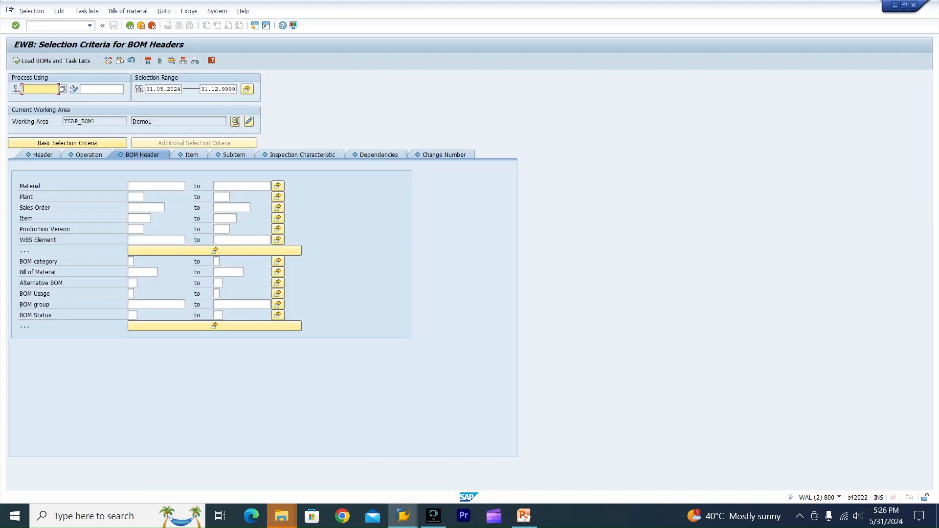
# Step: Load the BOMs of plant HCPL and open their items overview
pyautogui.click(136, 197)
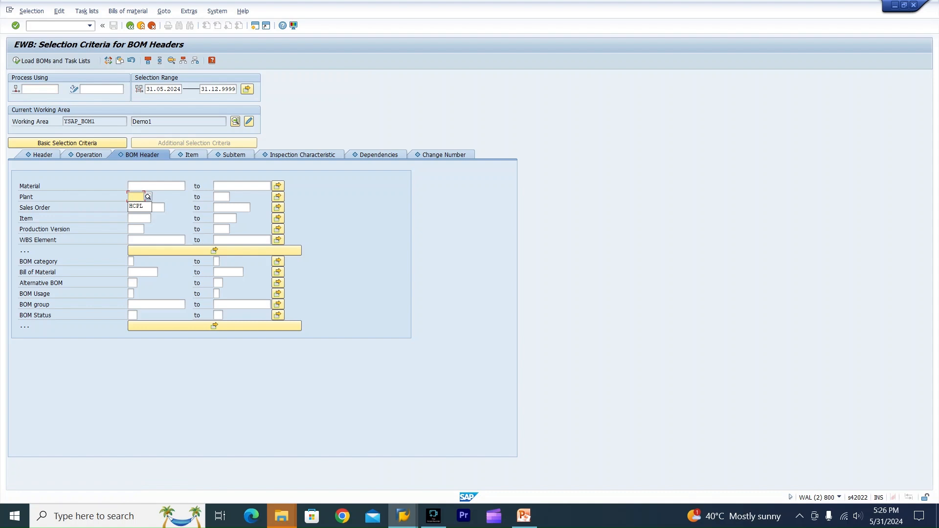
pyautogui.press('Down')
pyautogui.press('Return')
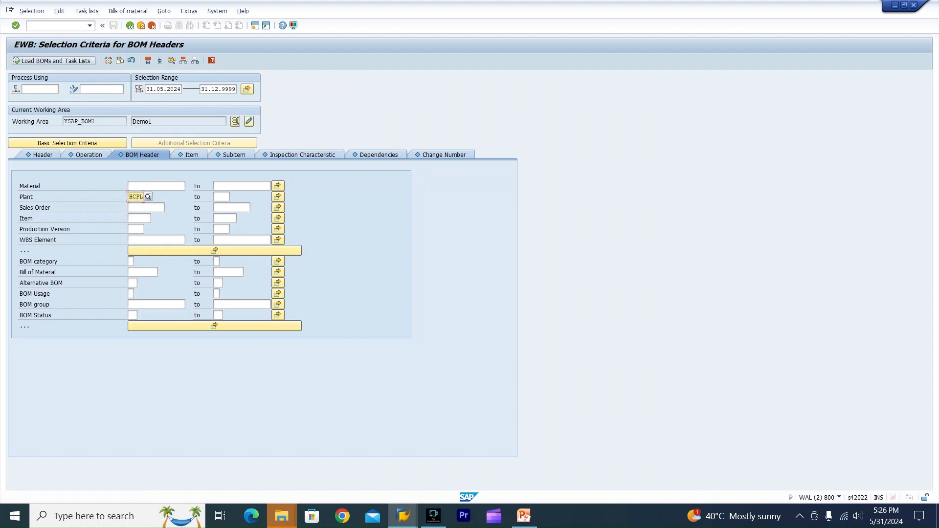
pyautogui.click(54, 61)
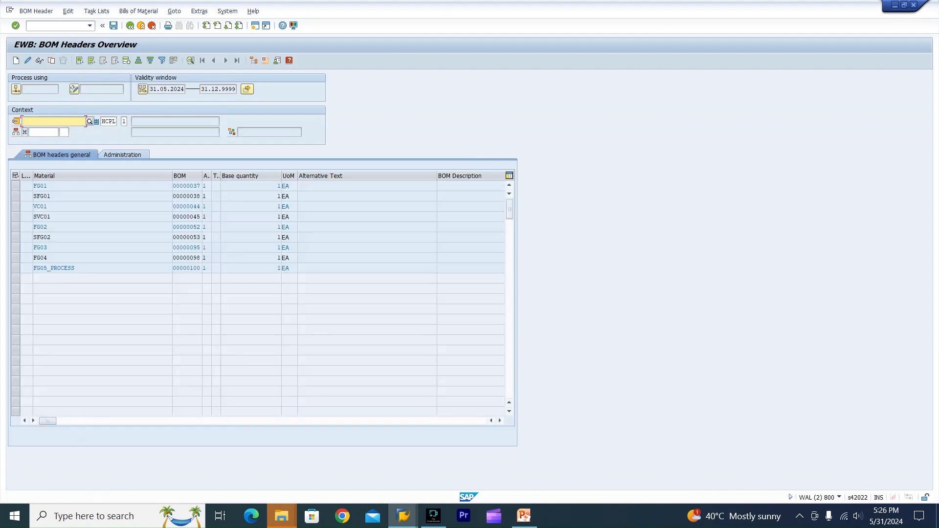
pyautogui.click(139, 11)
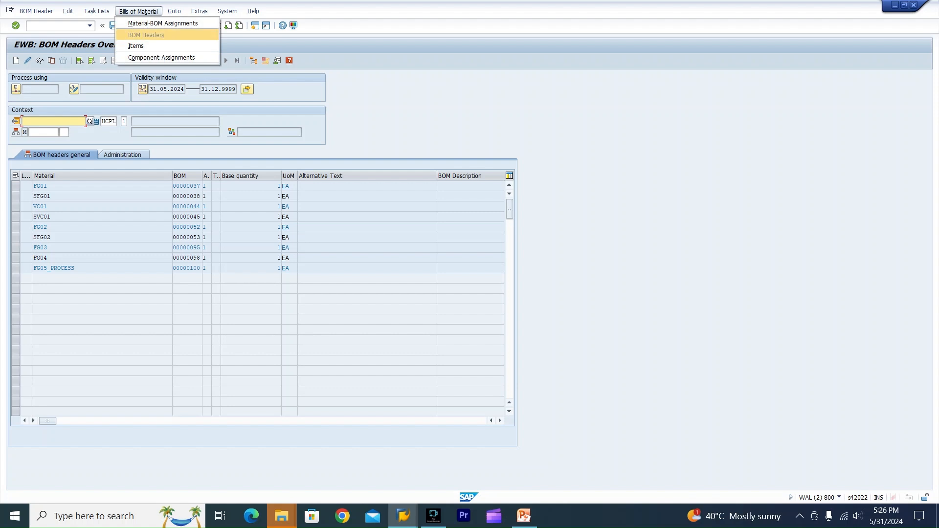
pyautogui.click(136, 46)
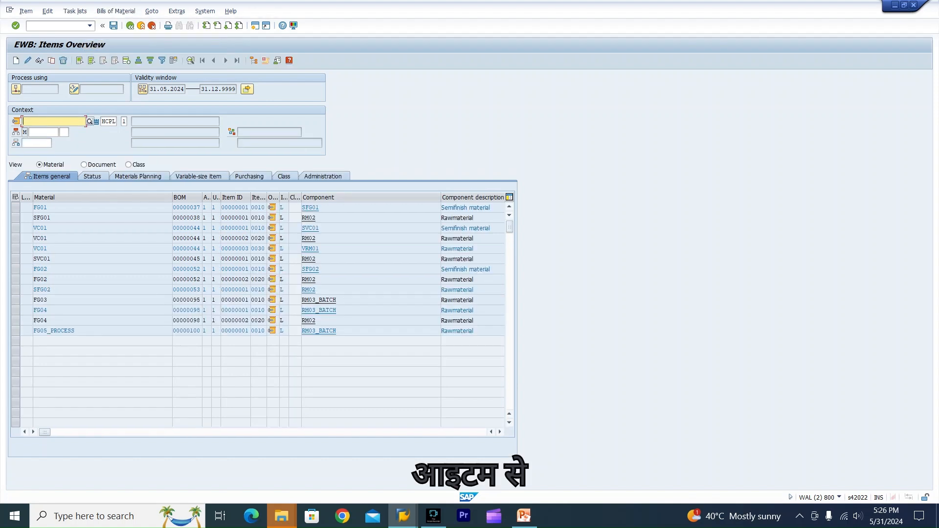
# Step: Check the components of the SFG01 and VC01 items for the replacement of RM01 by RM02
pyautogui.click(442, 218)
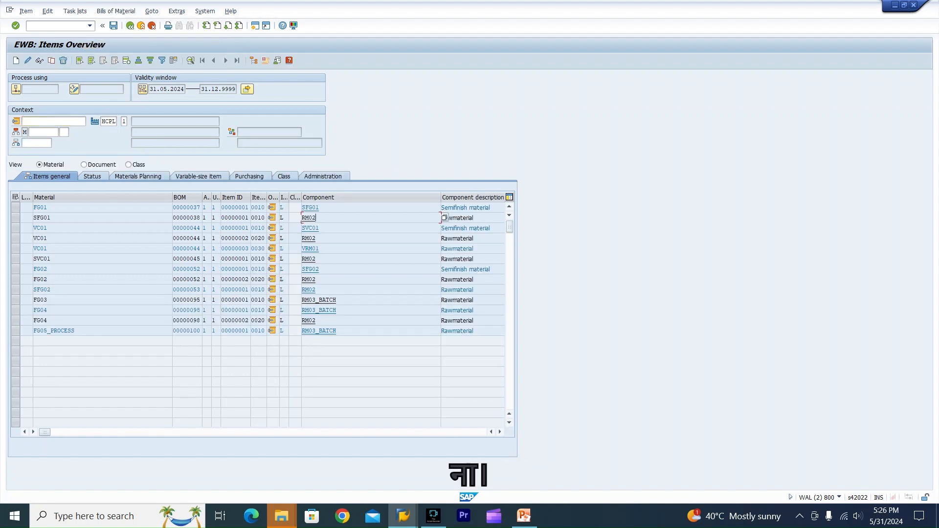
pyautogui.click(445, 238)
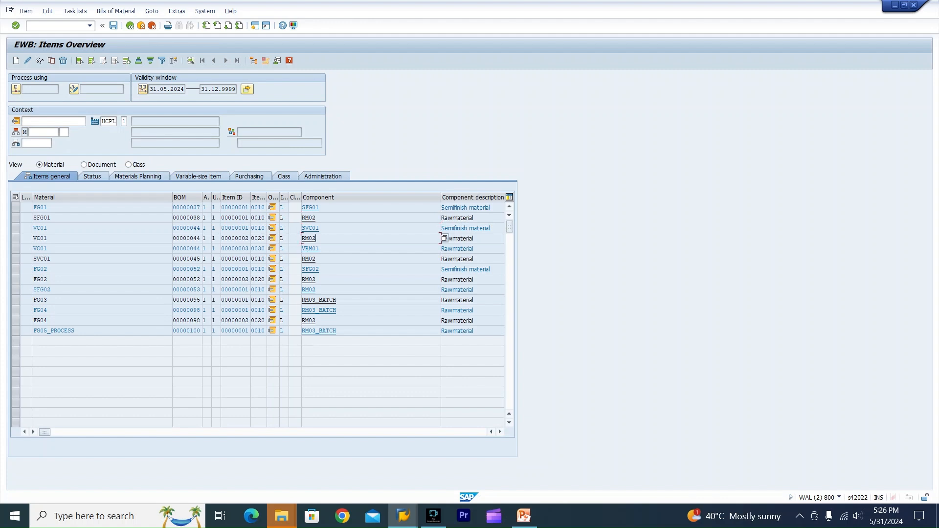
pyautogui.click(445, 217)
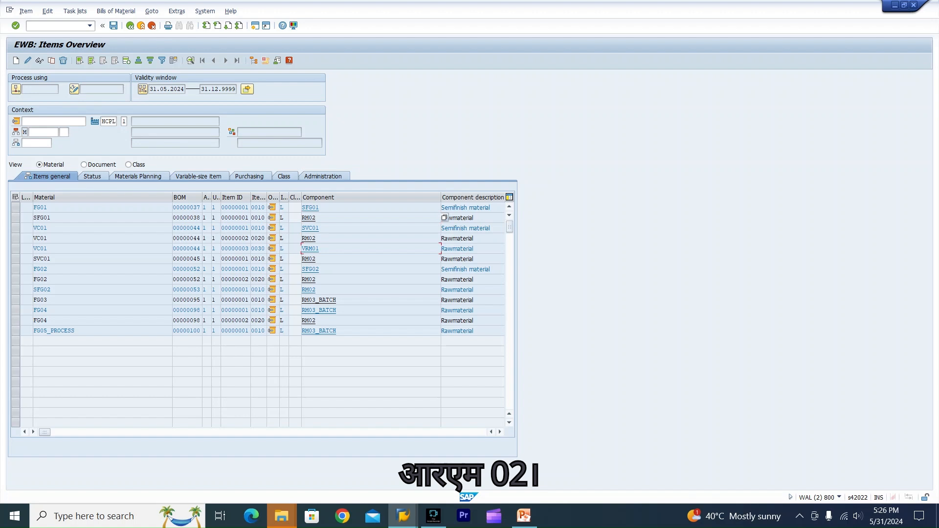
pyautogui.click(445, 248)
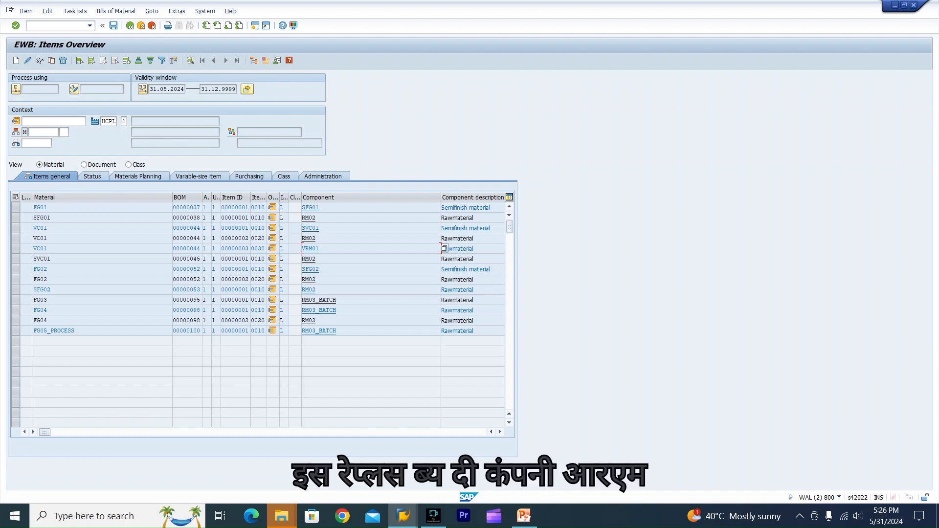
# Step: Review the change numbers and valid-from dates of the RM02 items in the items overview
pyautogui.click(500, 433)
pyautogui.click(500, 433)
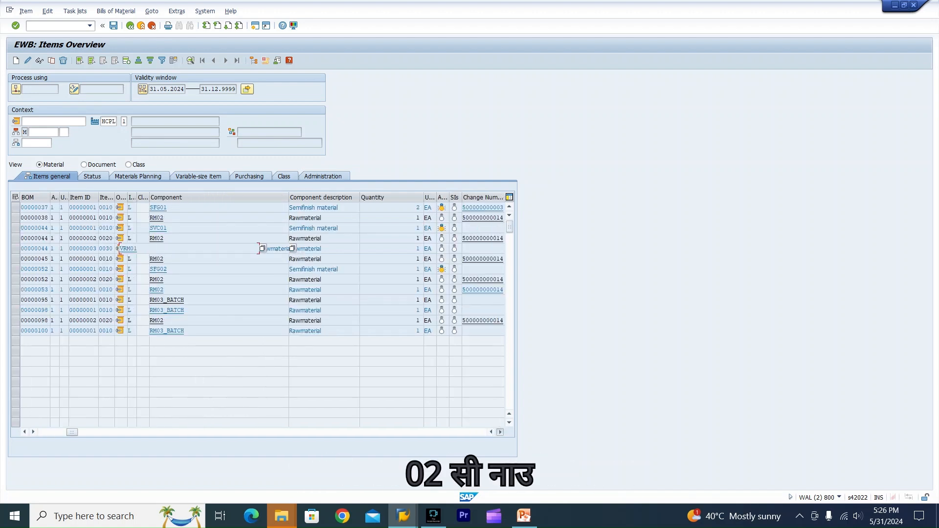
pyautogui.click(500, 433)
pyautogui.click(500, 432)
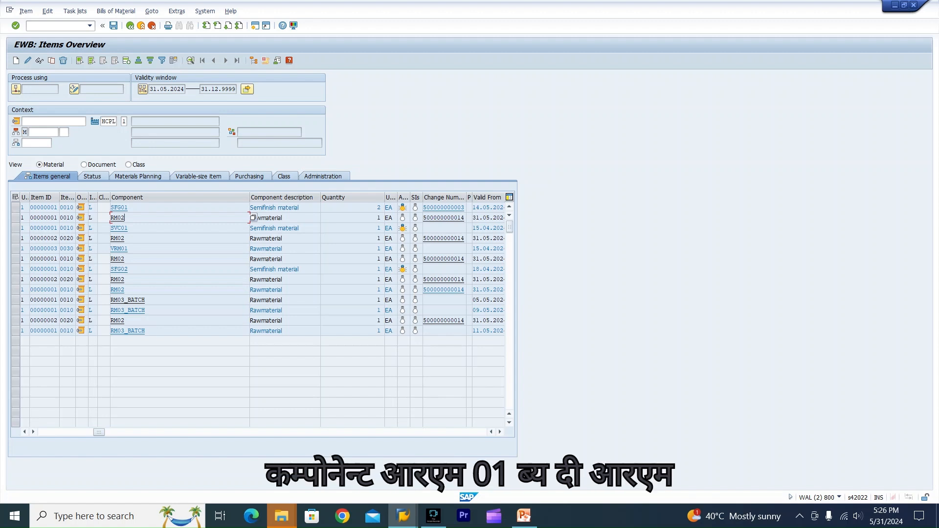
pyautogui.click(125, 238)
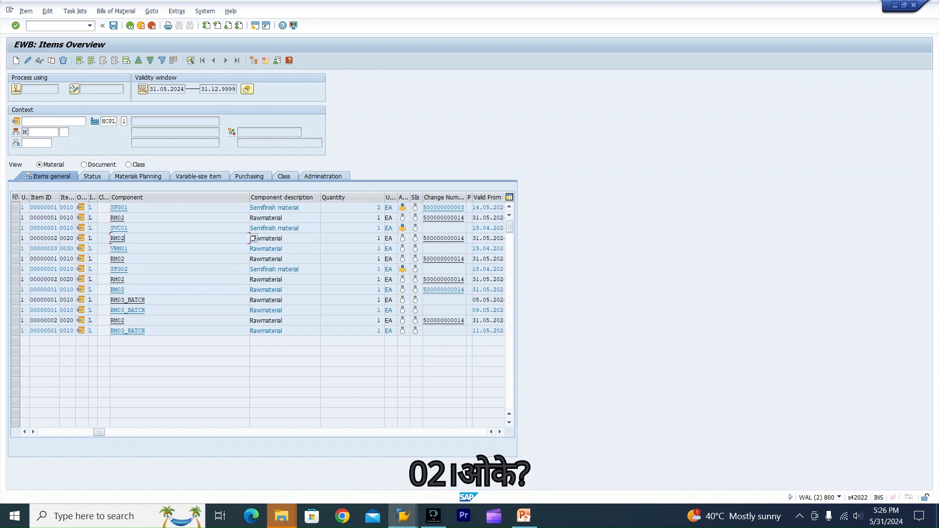
pyautogui.click(125, 259)
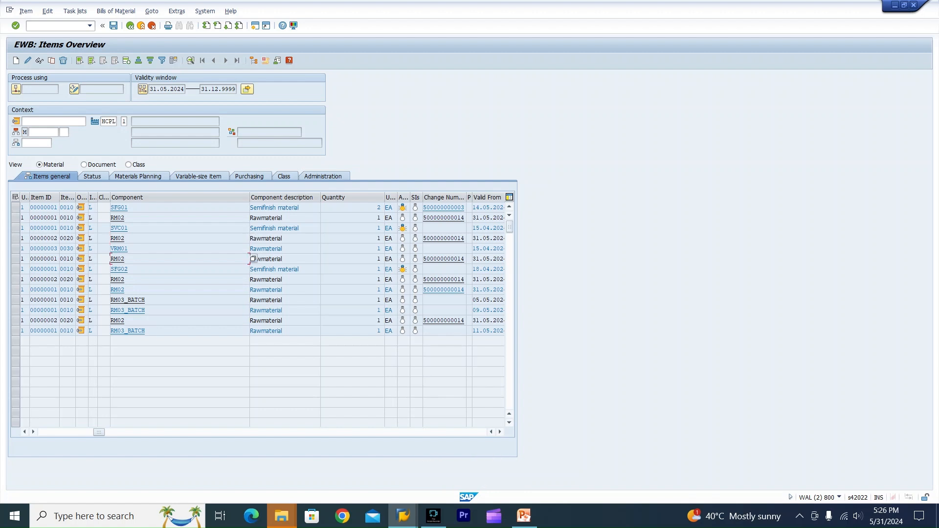
pyautogui.click(124, 279)
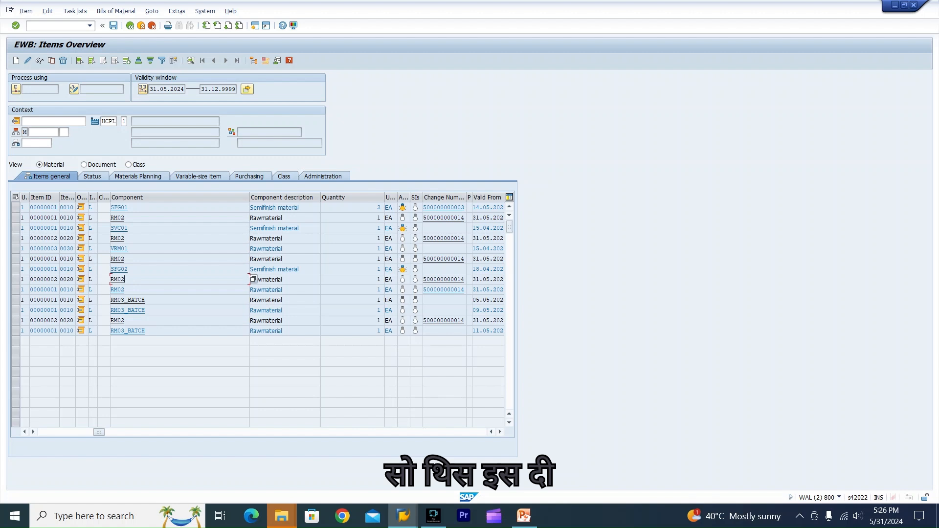
pyautogui.moveTo(99, 432); pyautogui.dragTo(58, 432)
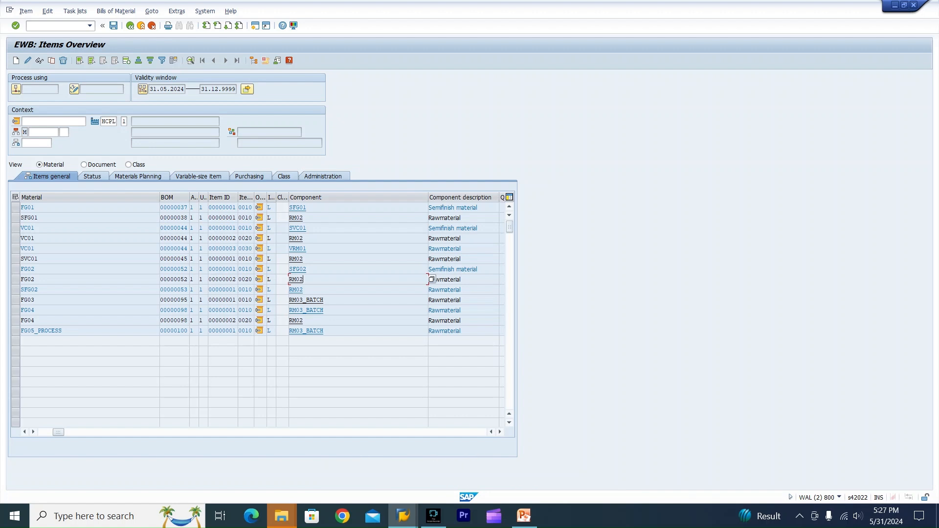
pyautogui.click(141, 26)
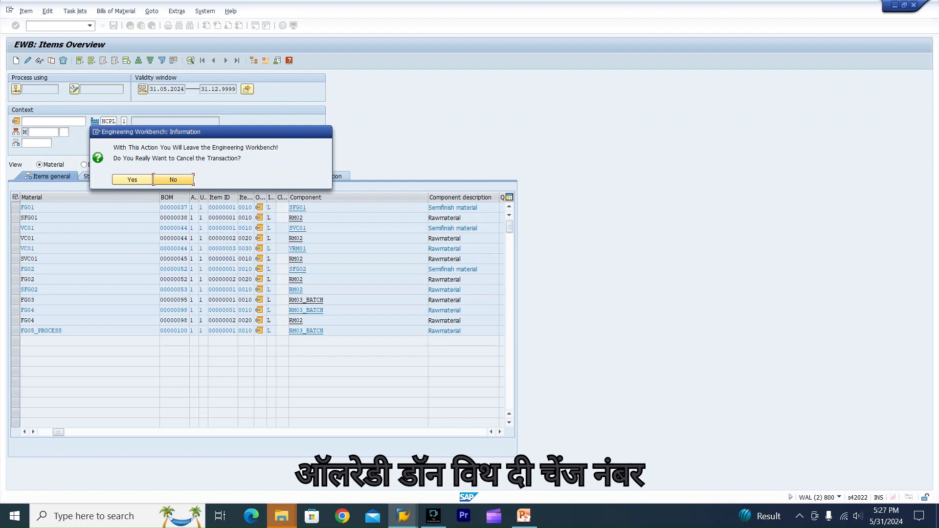
pyautogui.click(133, 179)
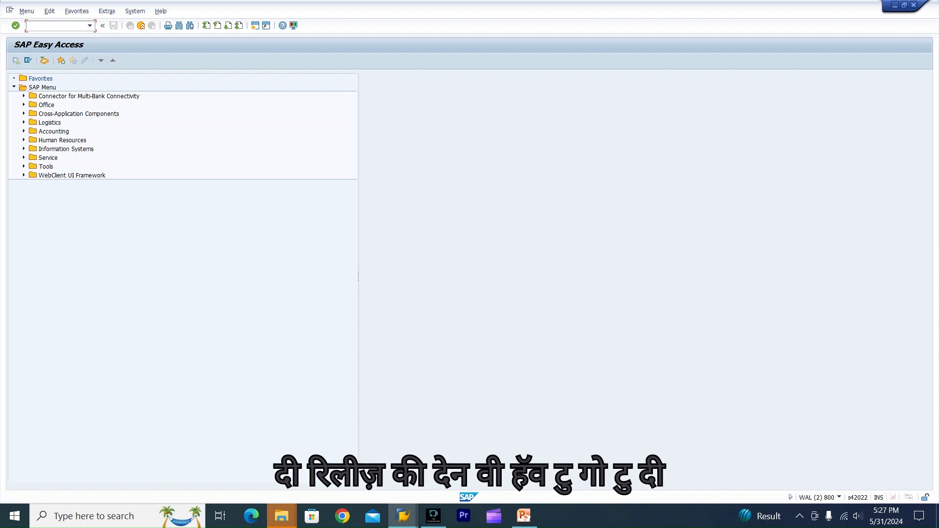
pyautogui.write('cd')
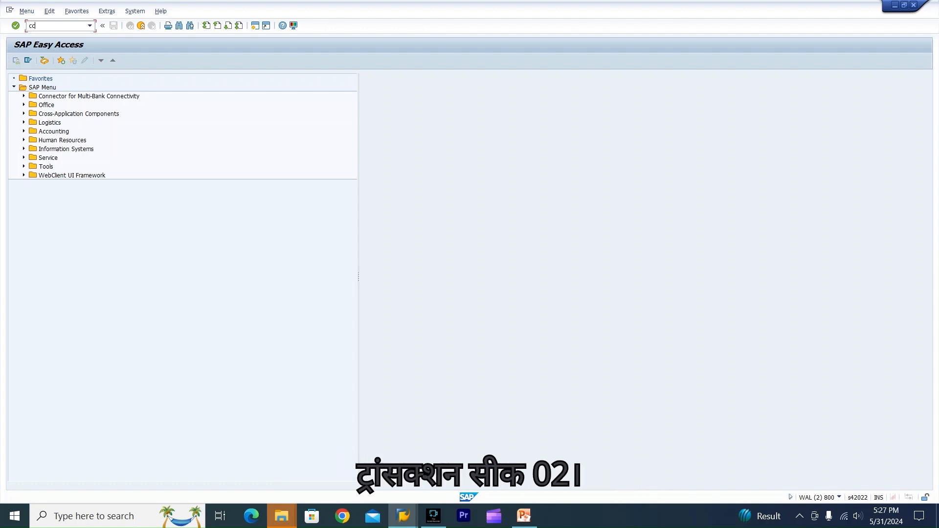
pyautogui.write('02')
pyautogui.press('Return')
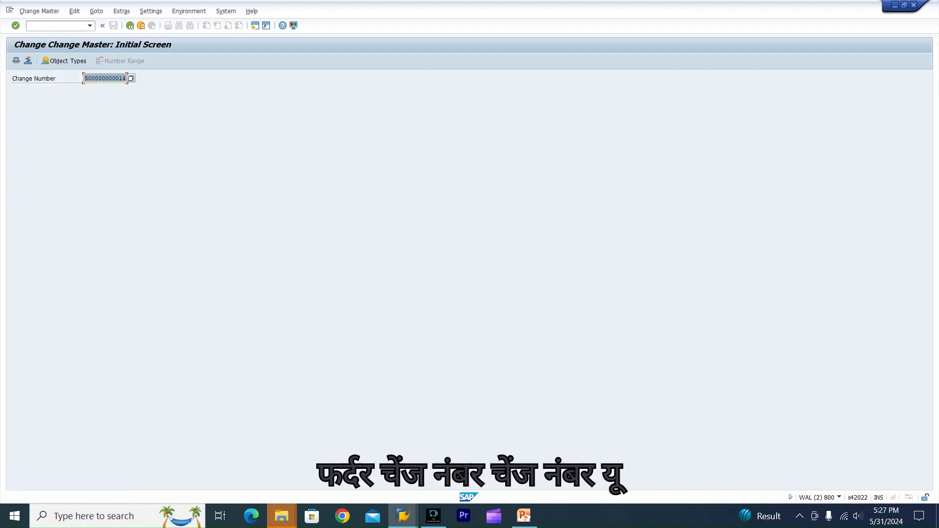
pyautogui.press('Return')
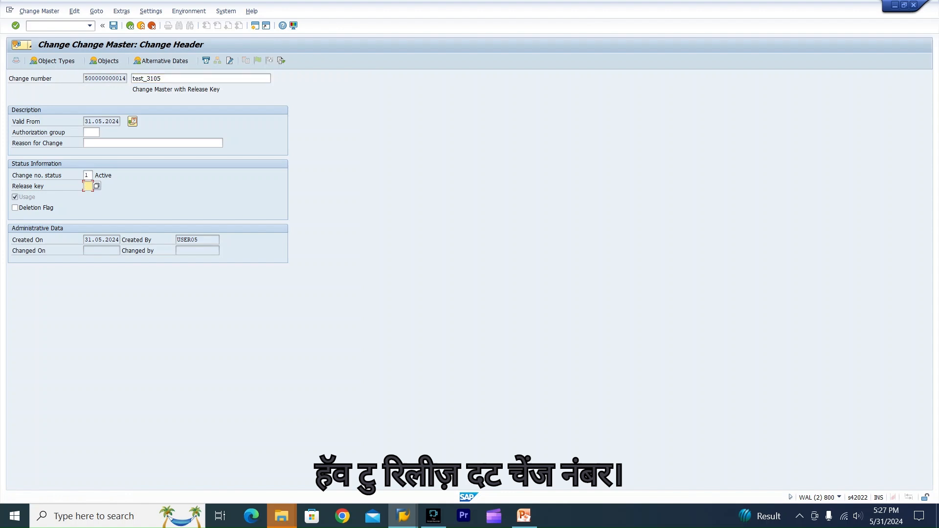
# Step: Assign release key 01 (Global Release) to the change master and save it
pyautogui.press('F4')
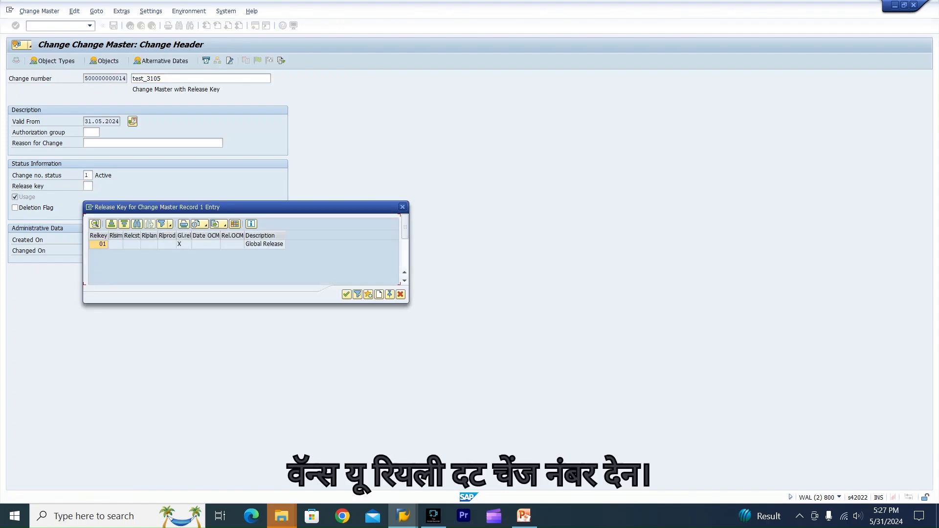
pyautogui.click(101, 244)
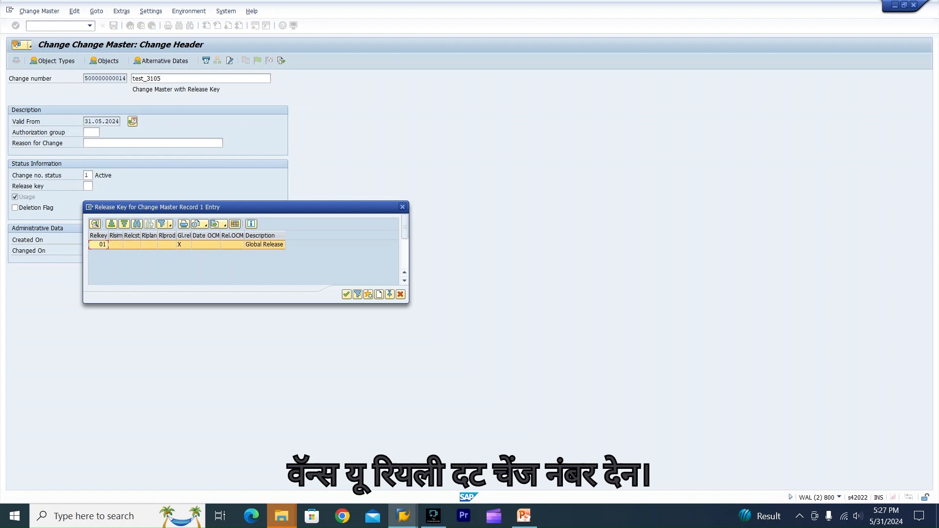
pyautogui.press('Return')
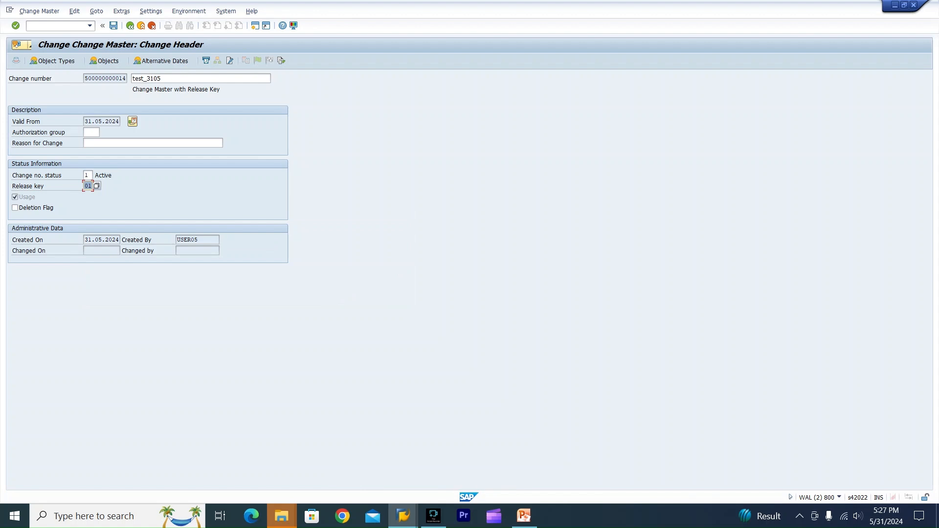
pyautogui.write('1')
pyautogui.press('Return')
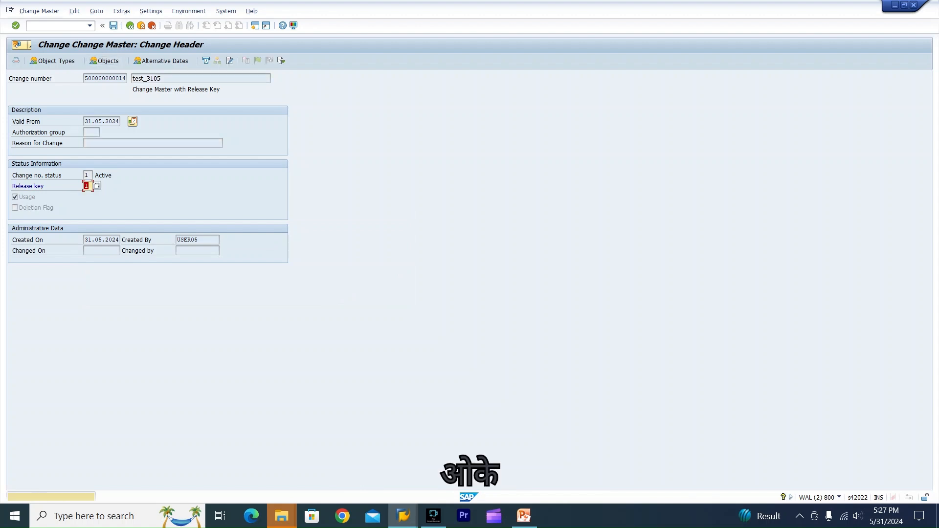
pyautogui.press('F3')
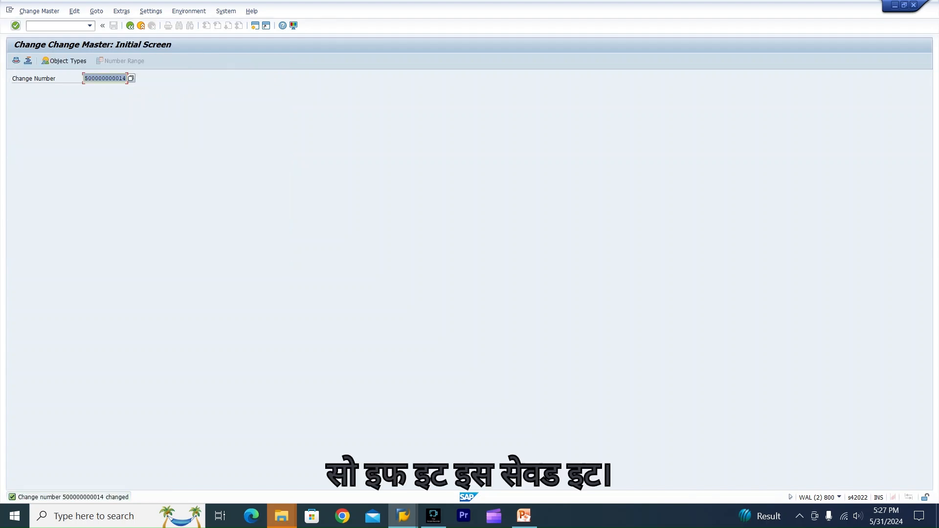
pyautogui.click(39, 11)
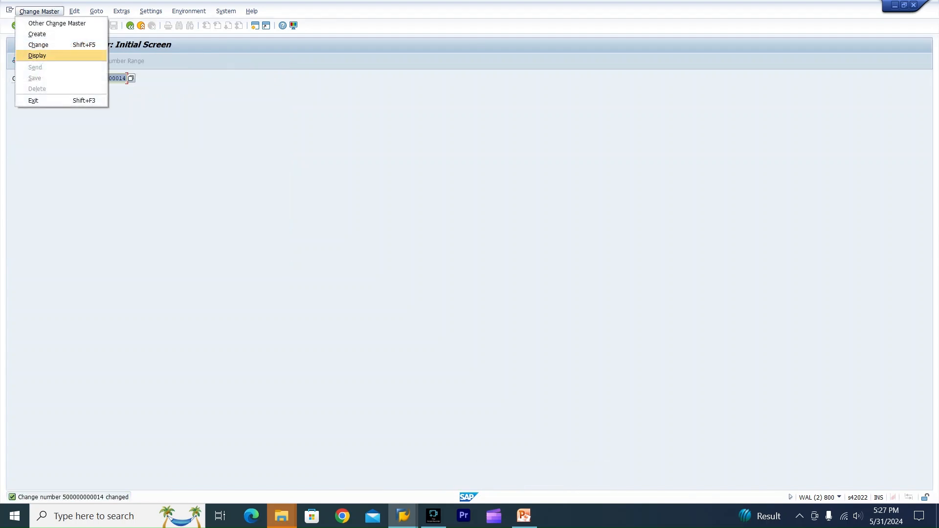
pyautogui.click(37, 55)
pyautogui.press('Return')
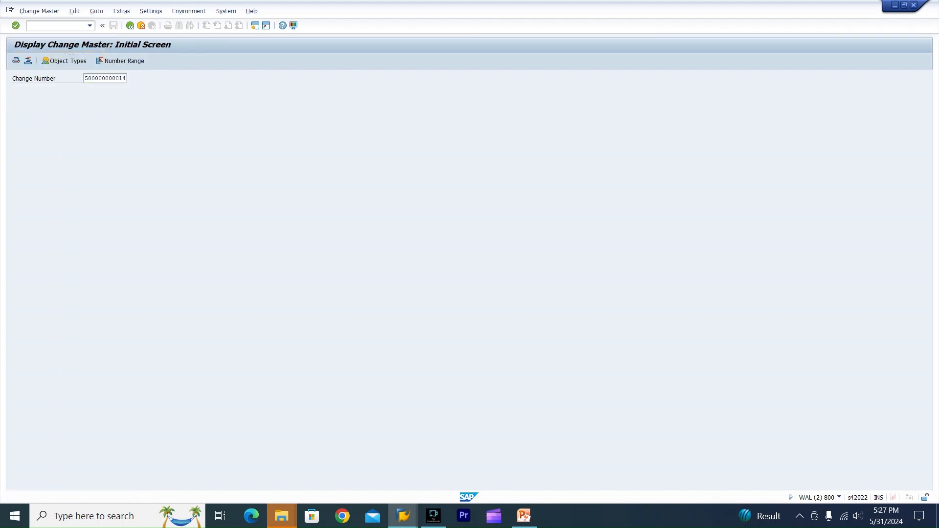